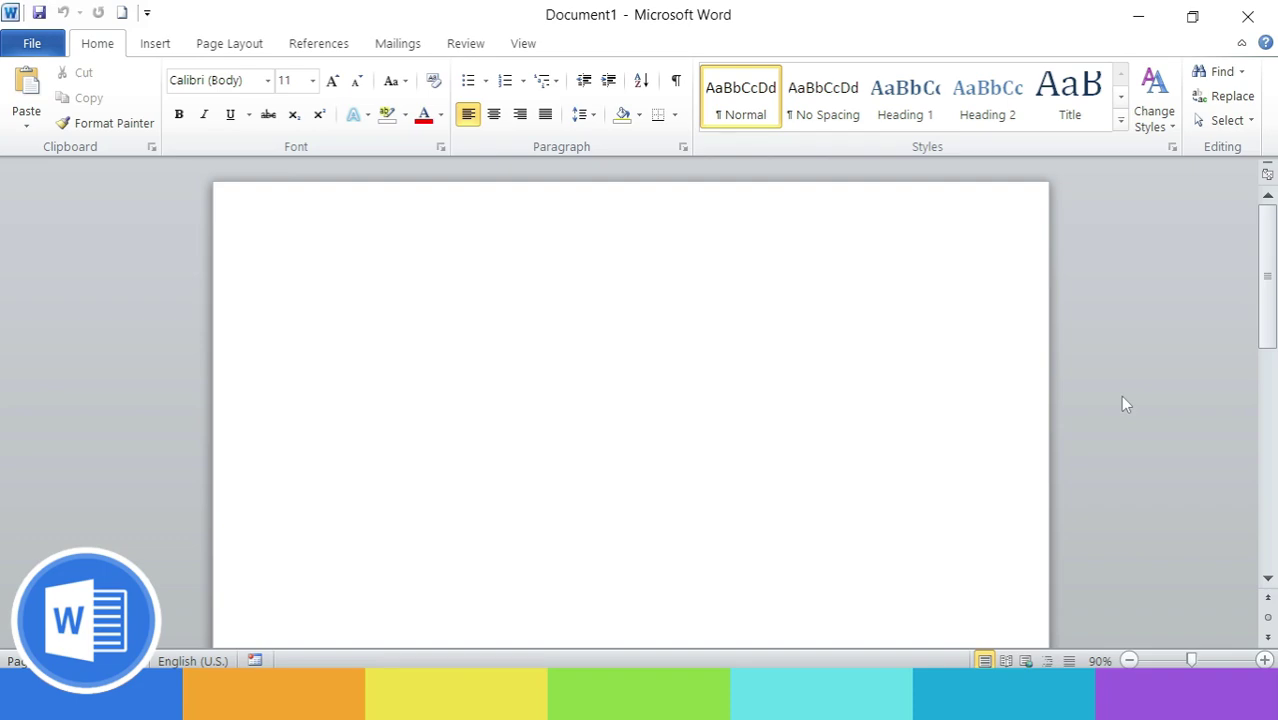
- Change the blank document's paper size to A4 (21 cm x 29.7 cm)
ctrl+scroll(1103, 367, down, 6)
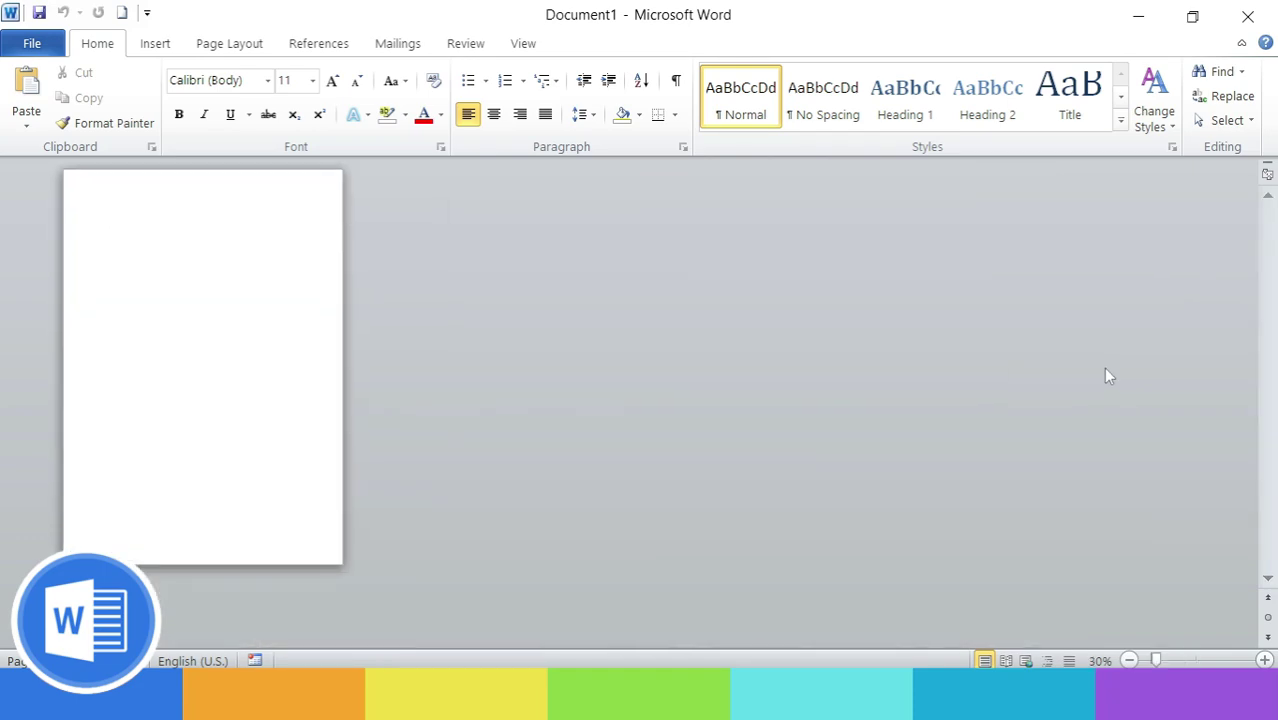
ctrl+scroll(1107, 376, up, 1)
ctrl+scroll(1107, 376, down, 1)
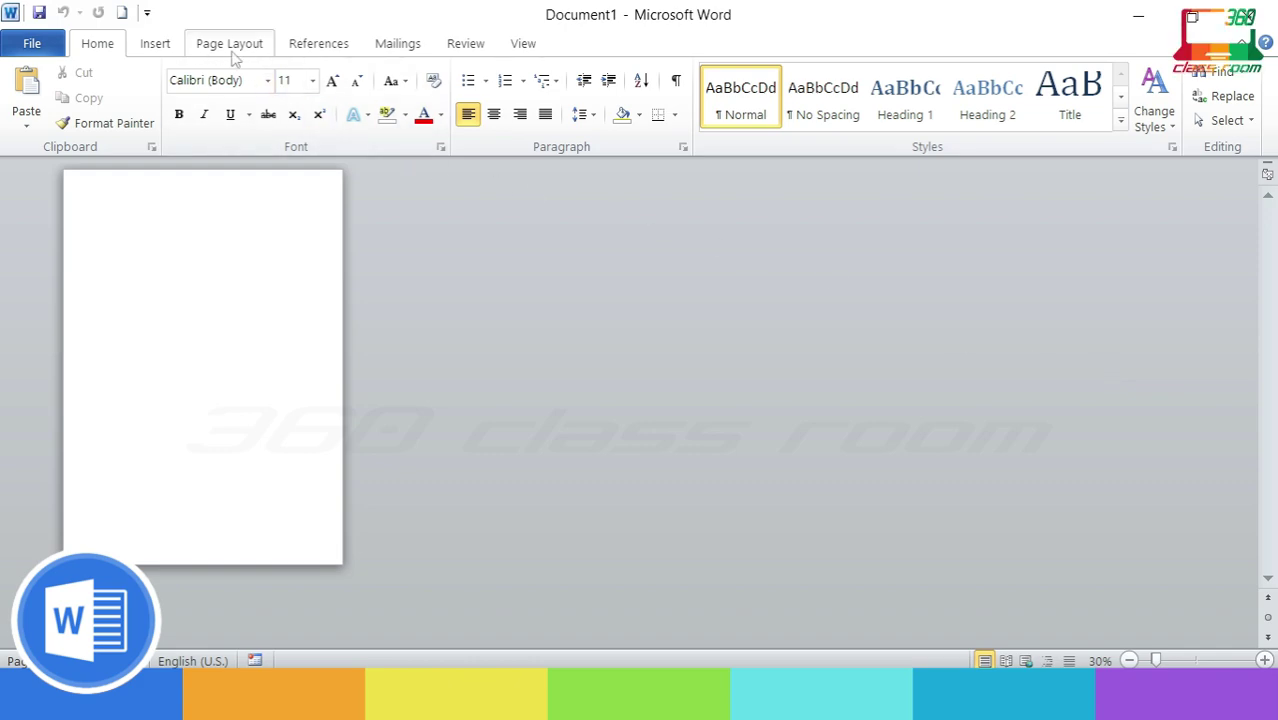
click(230, 45)
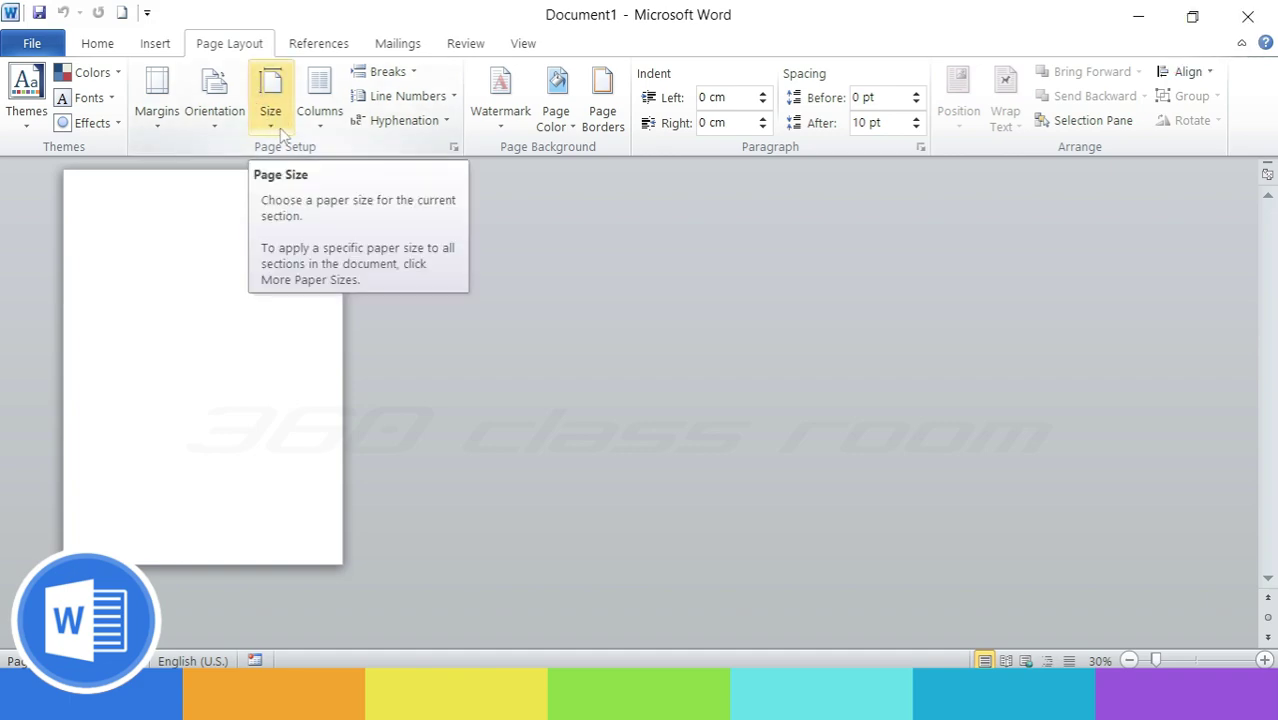
click(272, 115)
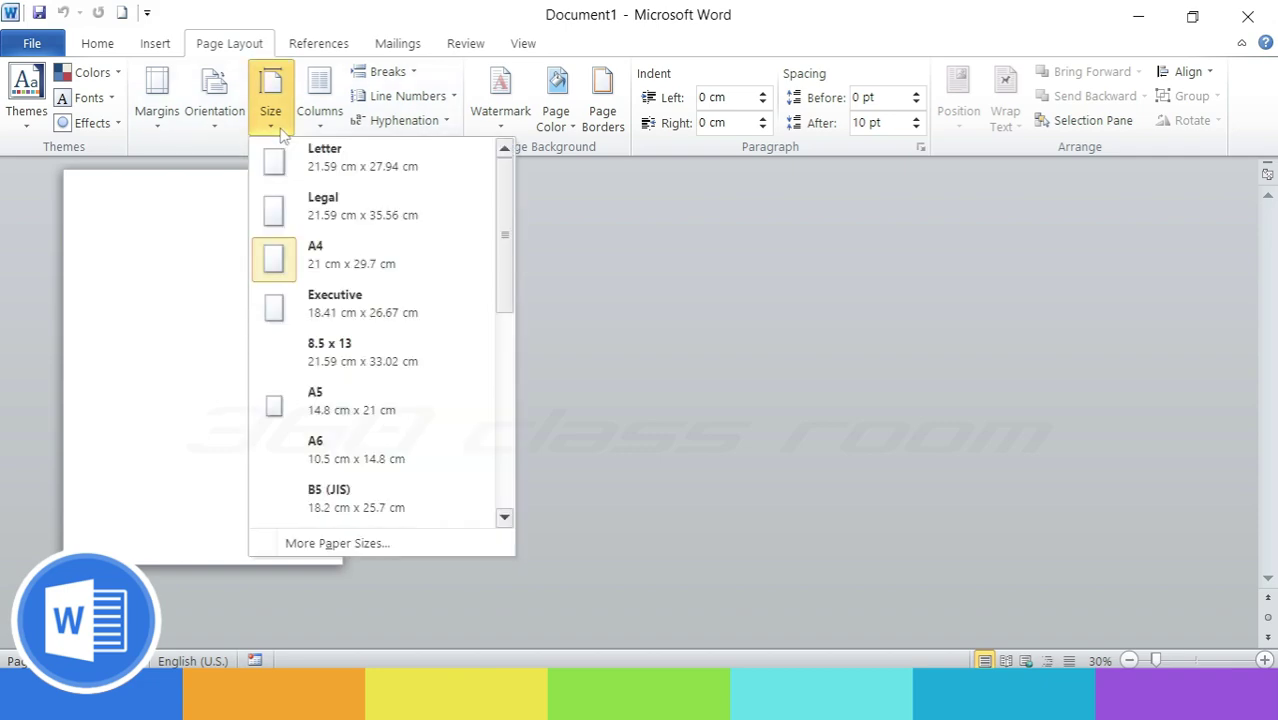
click(428, 272)
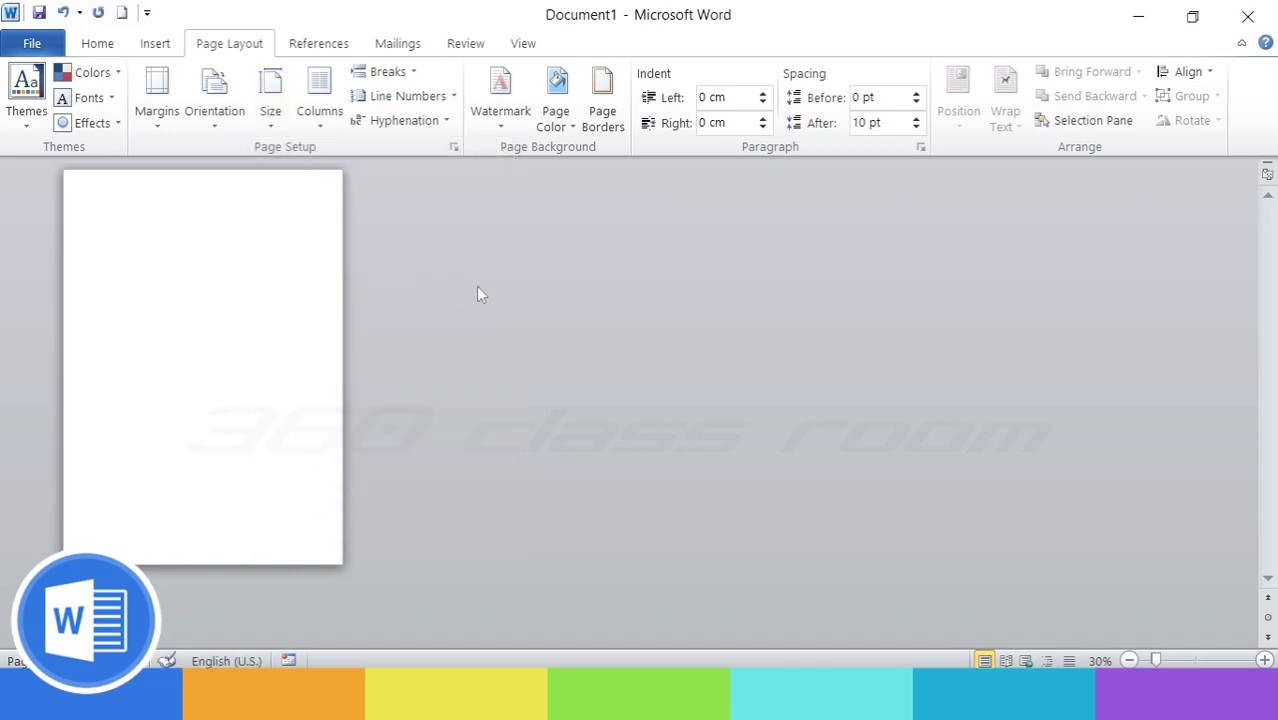
scroll(476, 286, up, 5)
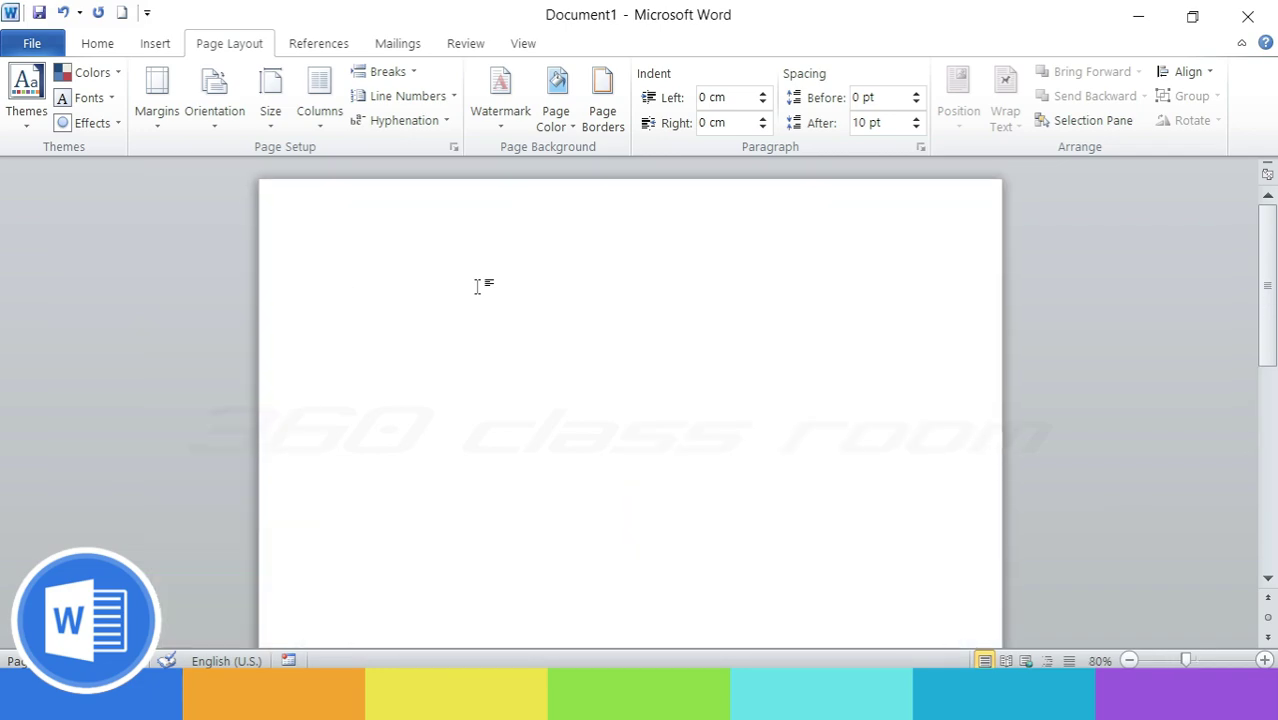
scroll(476, 286, down, 5)
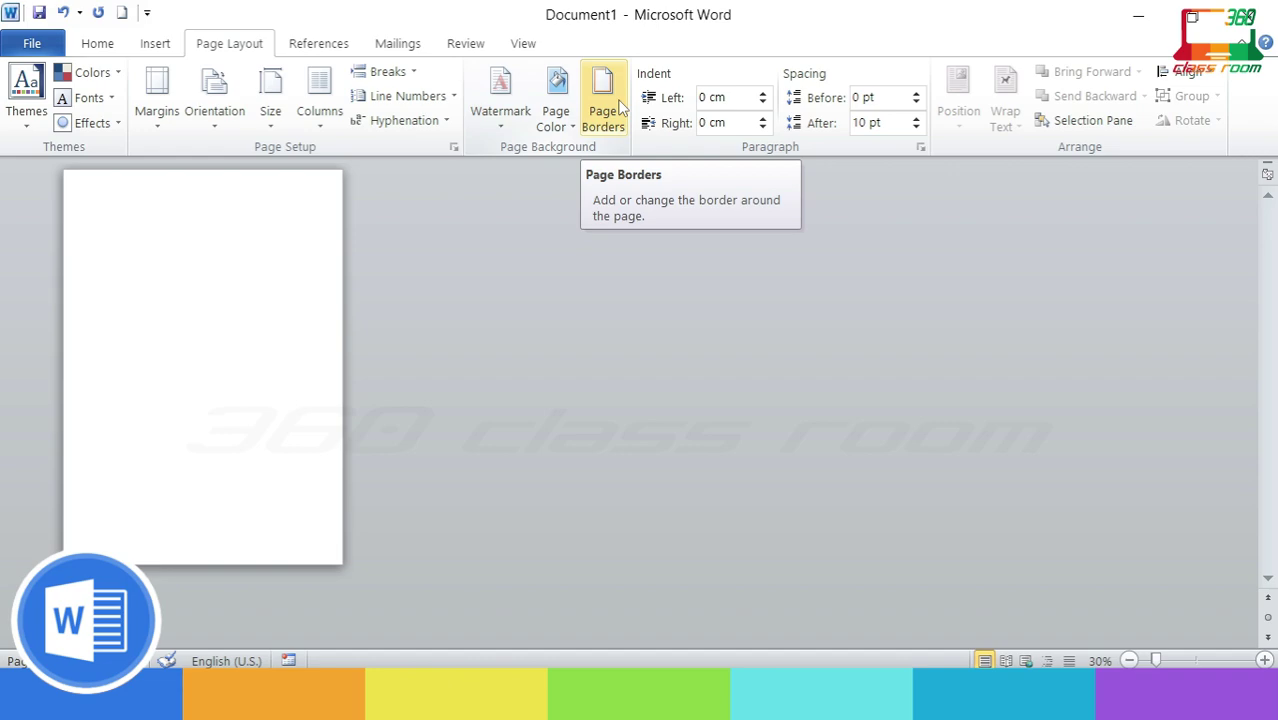
- Surround the whole document with a thick-line 3 pt Box page border
click(620, 105)
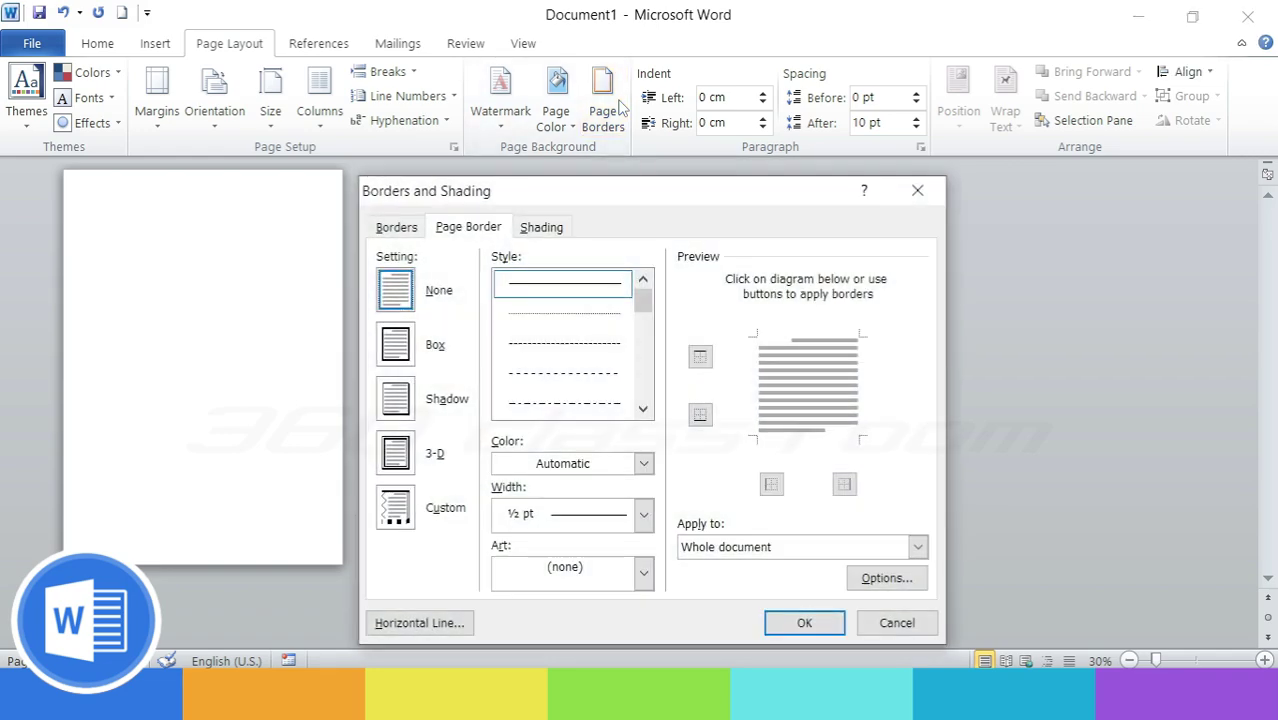
mouse_move(667, 200)
mouse_down()
mouse_move(668, 103)
mouse_move(652, 250)
mouse_up()
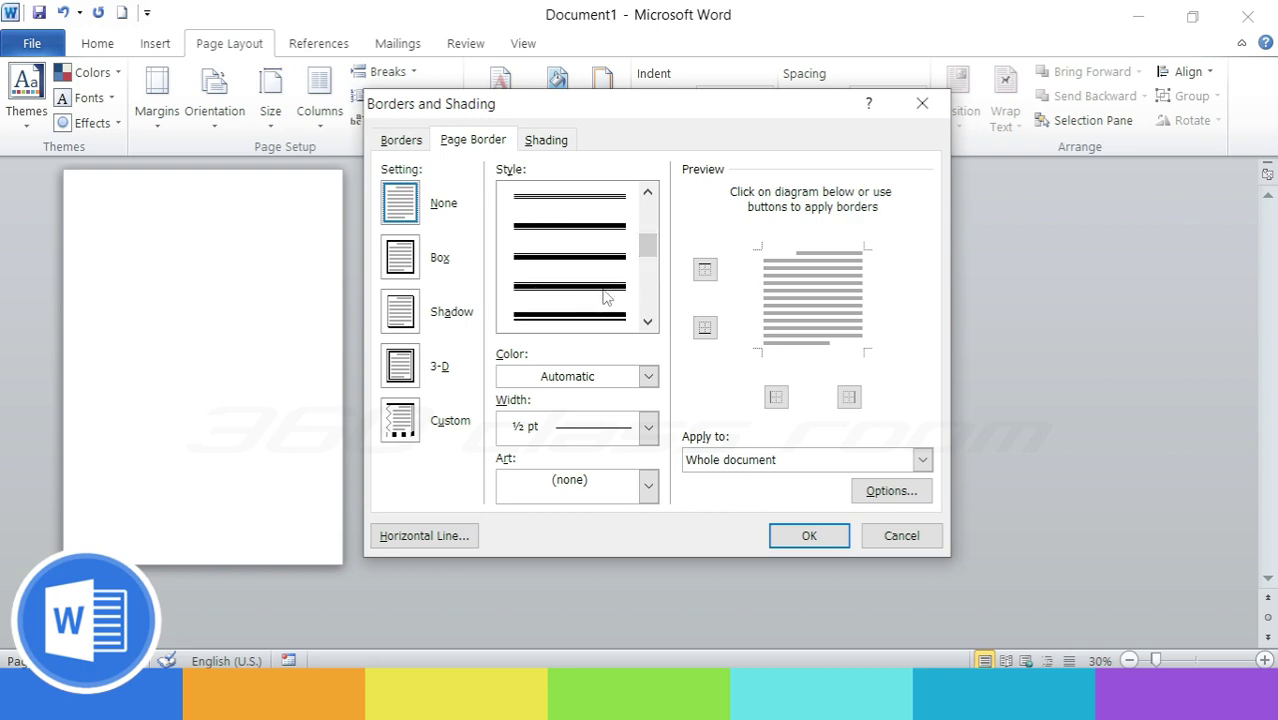
click(585, 292)
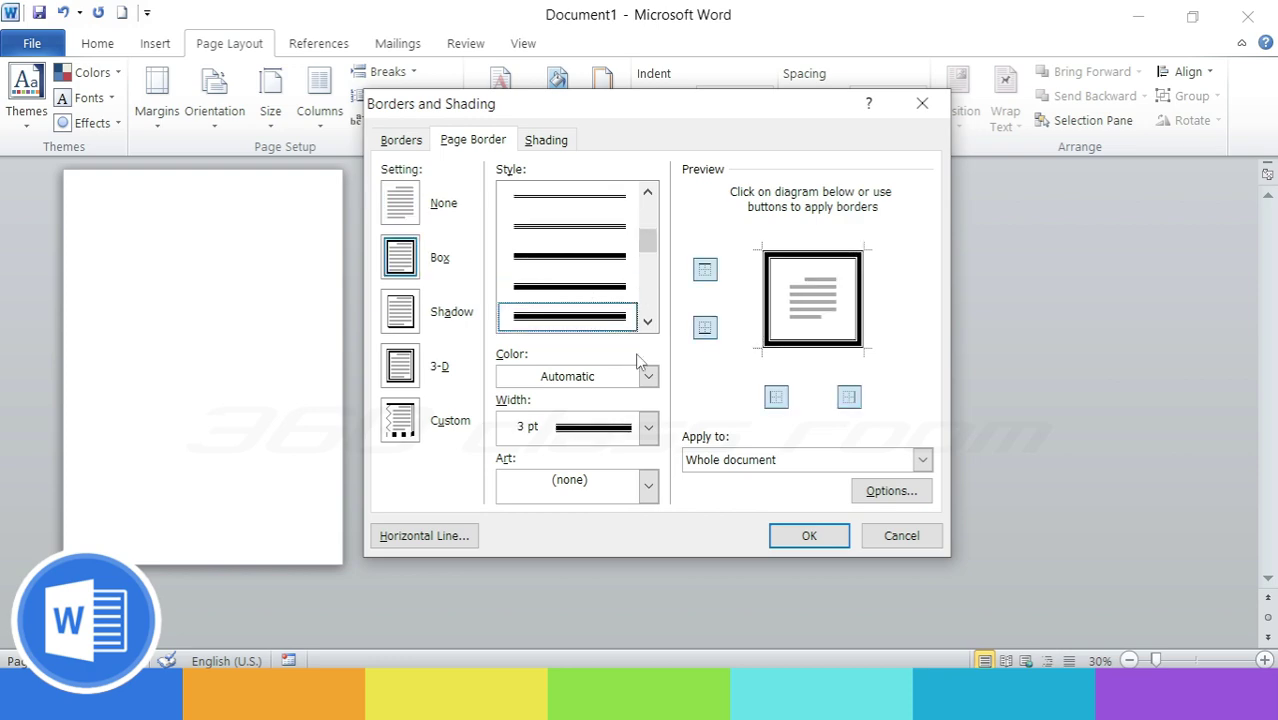
click(822, 540)
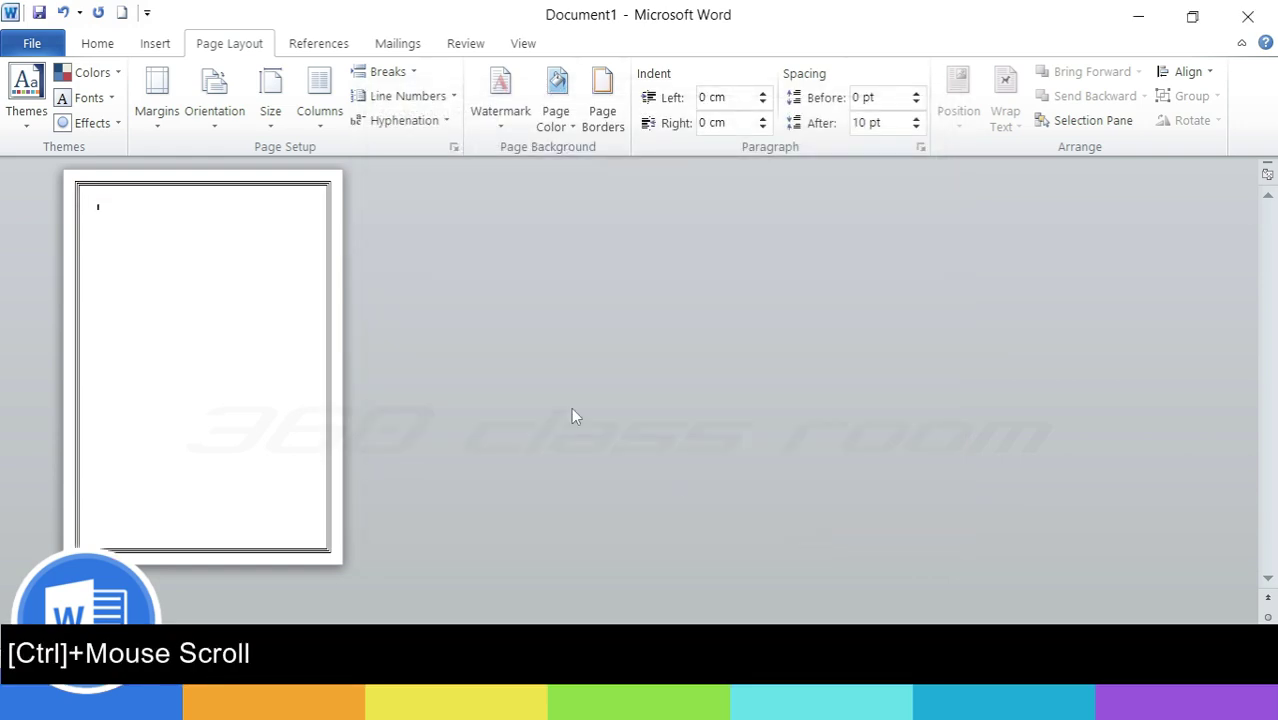
ctrl+scroll(521, 398, up, 3)
ctrl+scroll(521, 398, up, 2)
ctrl+scroll(521, 398, up, 2)
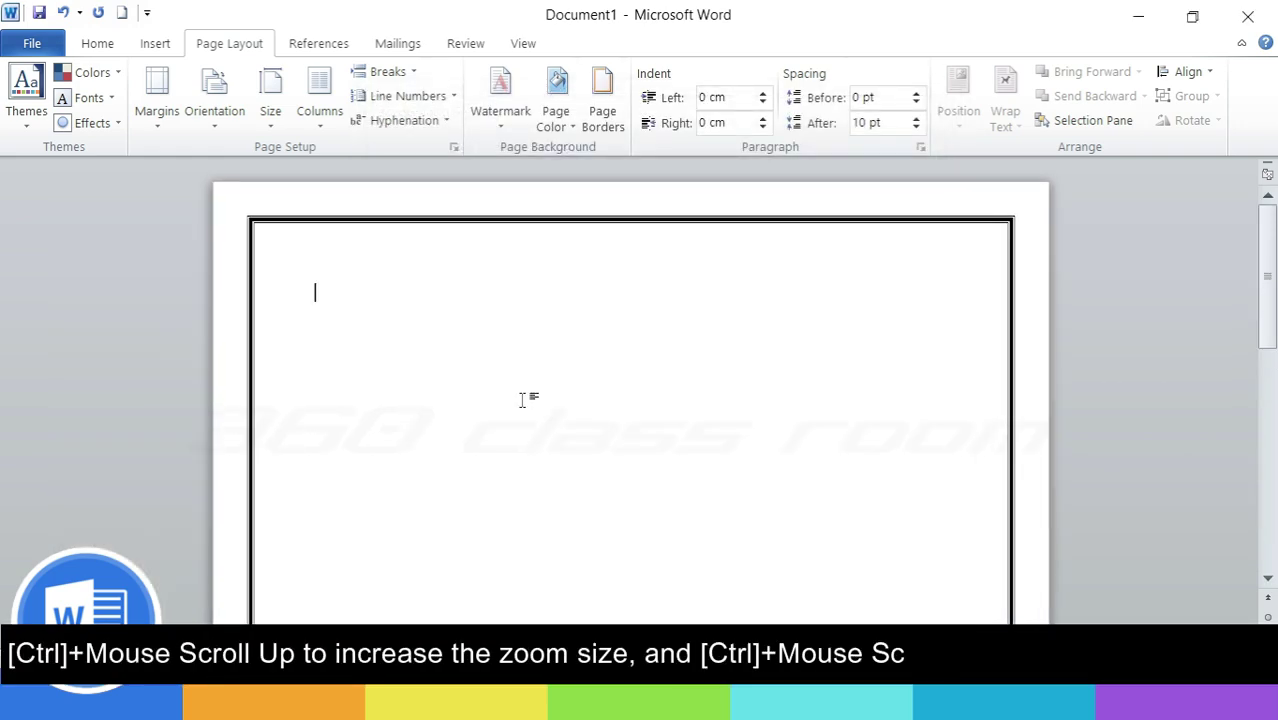
ctrl+scroll(521, 398, up, 2)
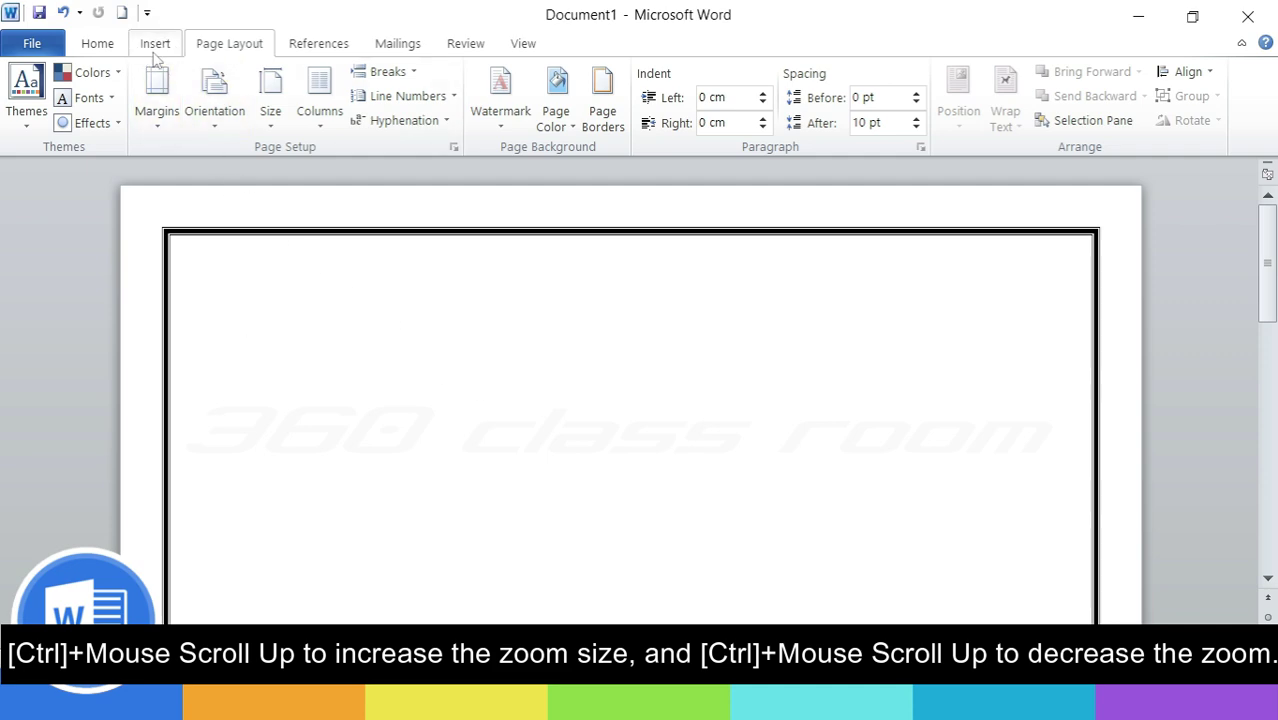
- Draw a wide 5.5 x 17.57 cm text box across the top of the page inside the border
click(157, 44)
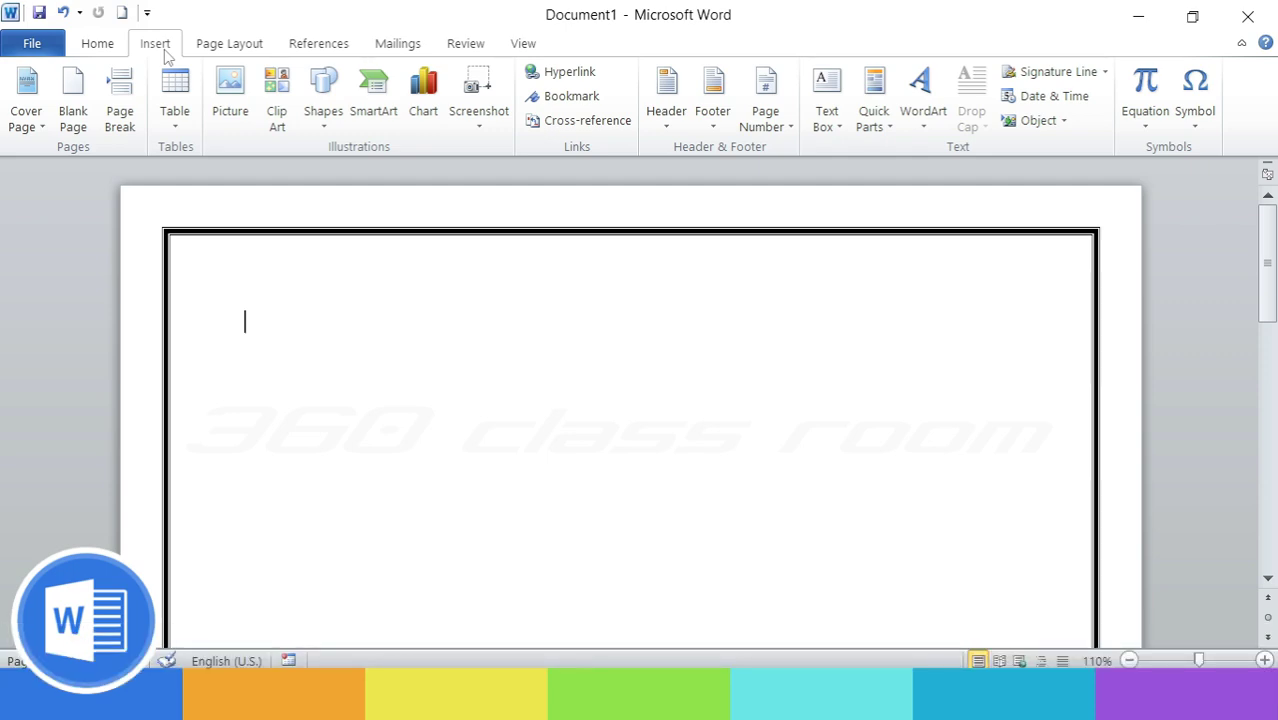
click(336, 133)
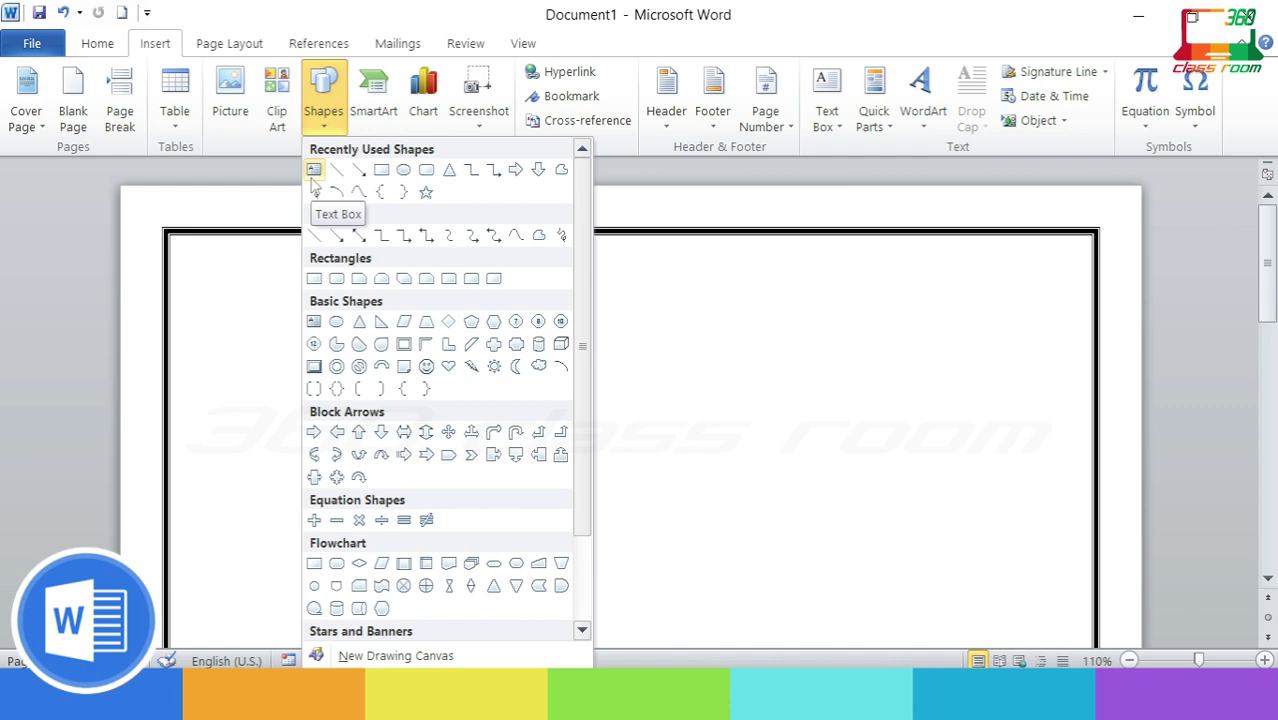
click(313, 172)
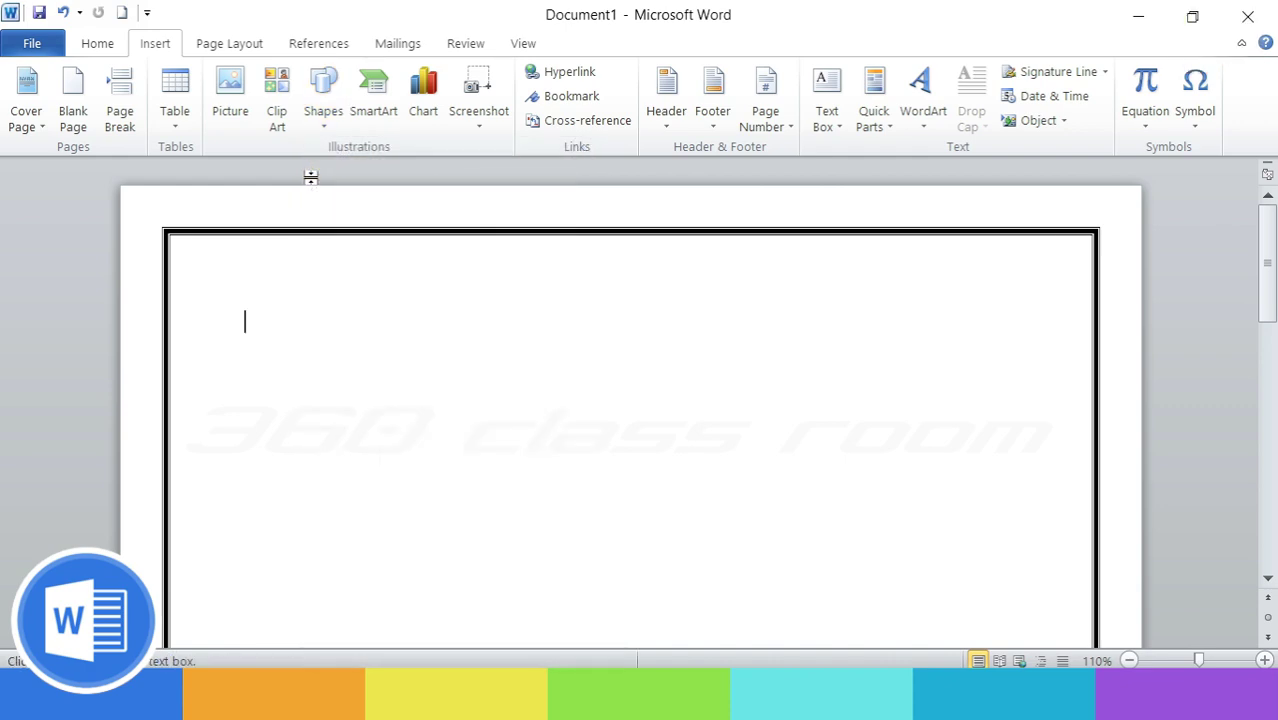
drag(215, 269, 1070, 540)
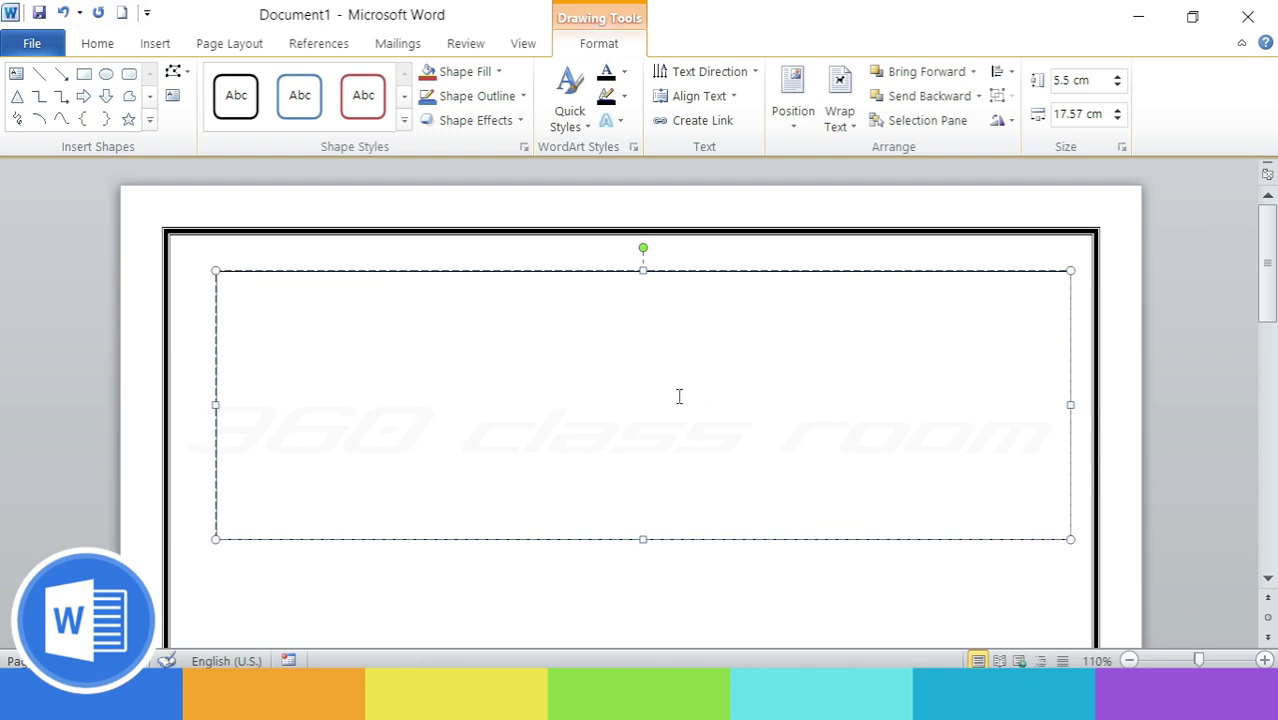
- Paste BRAINWARE UNIVERSITY into the text box and stretch it to 8.2 x 17.57 cm
key(ctrl+v)
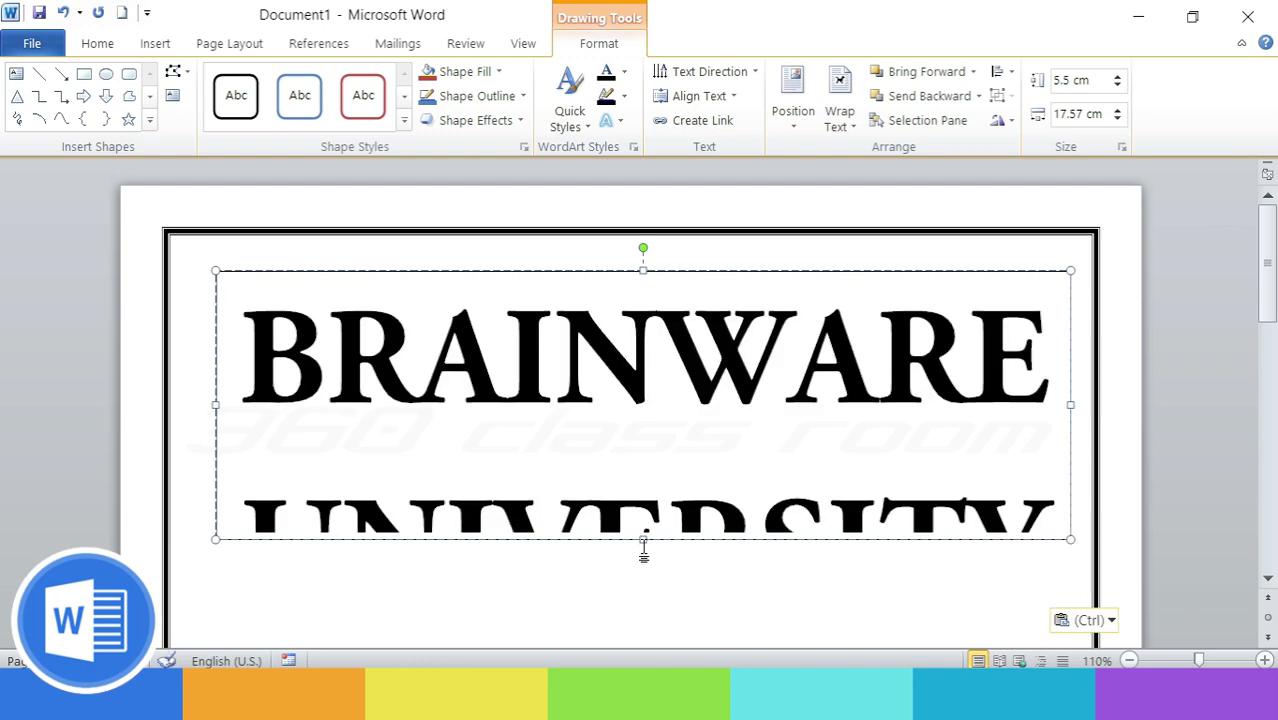
drag(643, 540, 645, 655)
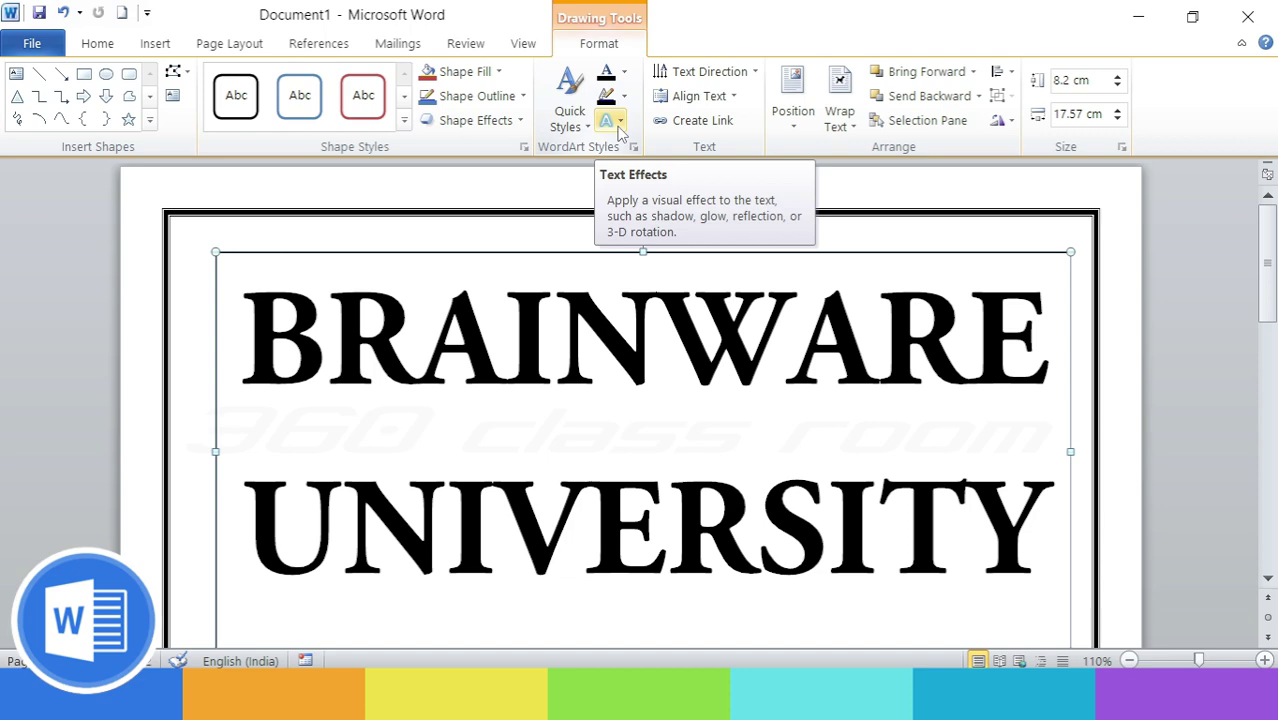
- Bend the BRAINWARE UNIVERSITY title into an upward Follow Path arch
click(620, 121)
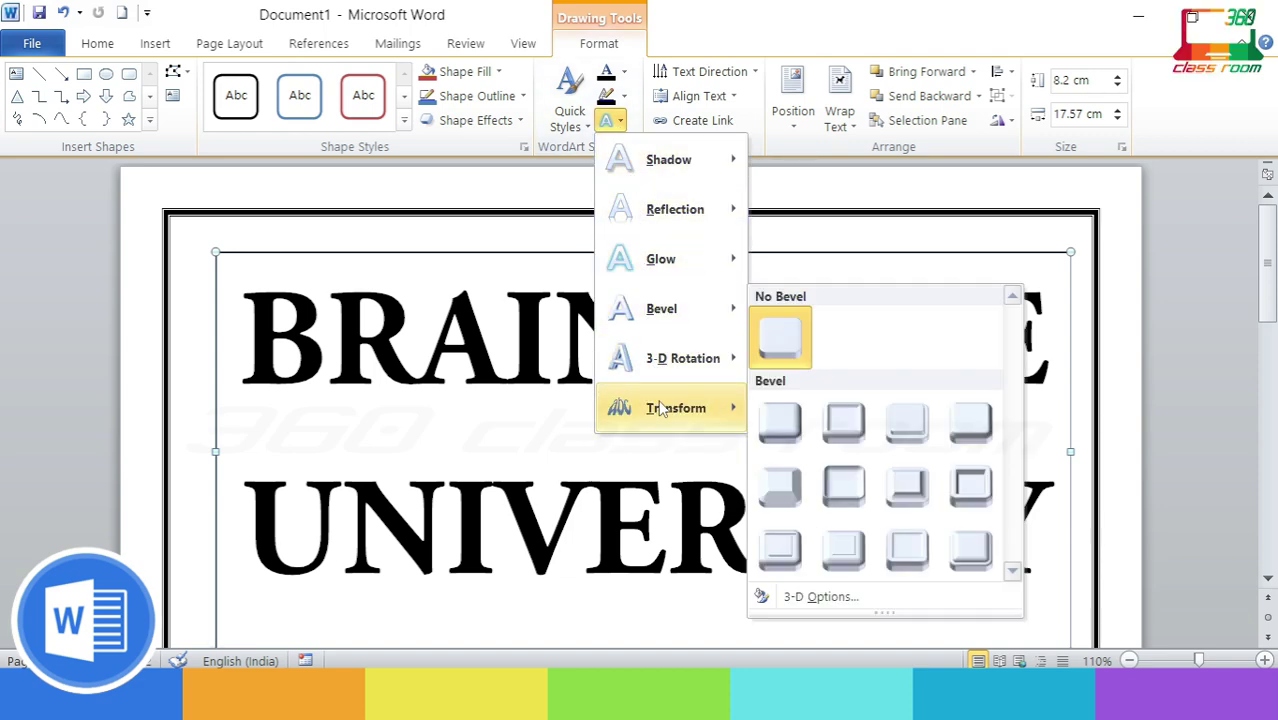
mouse_move(680, 408)
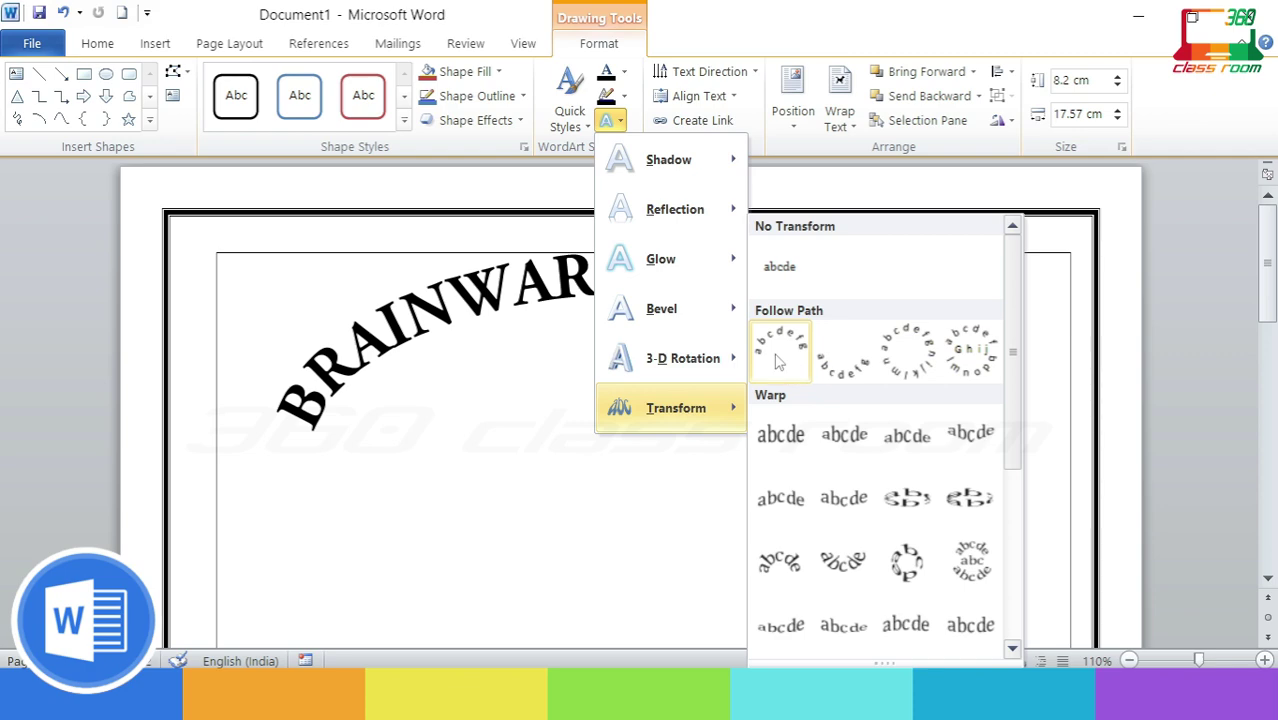
click(780, 362)
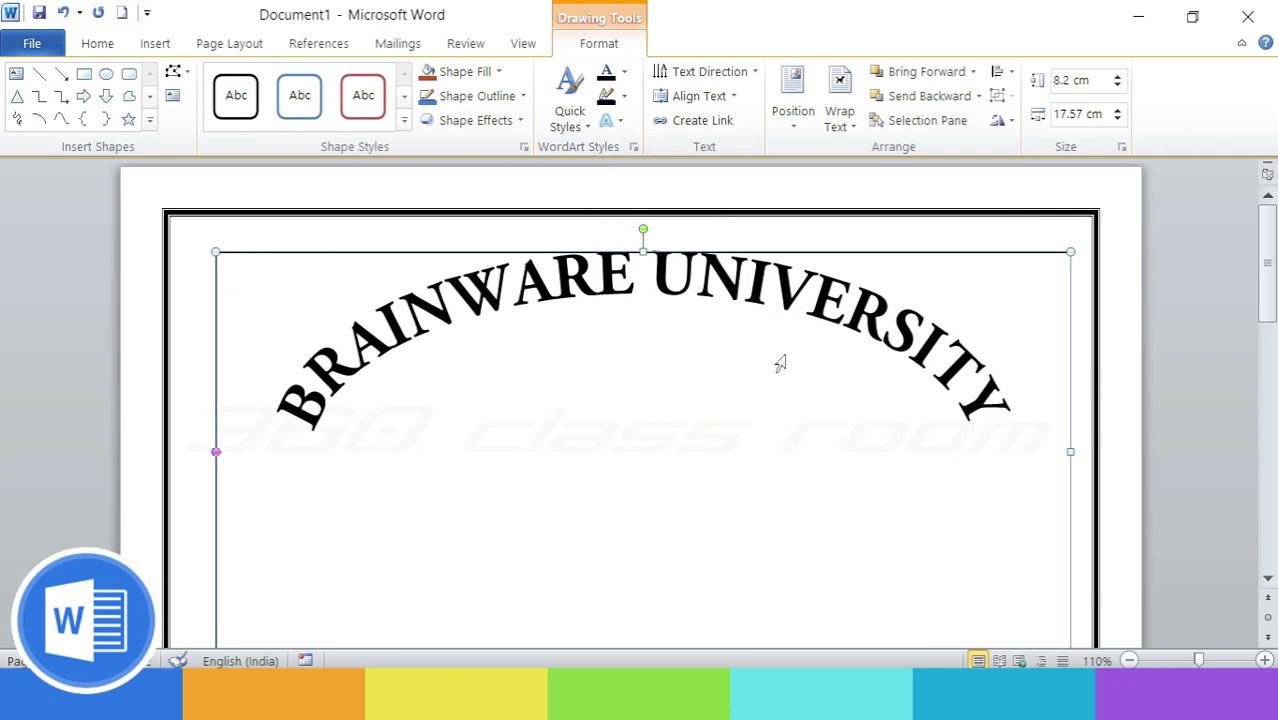
scroll(780, 362, down, 5)
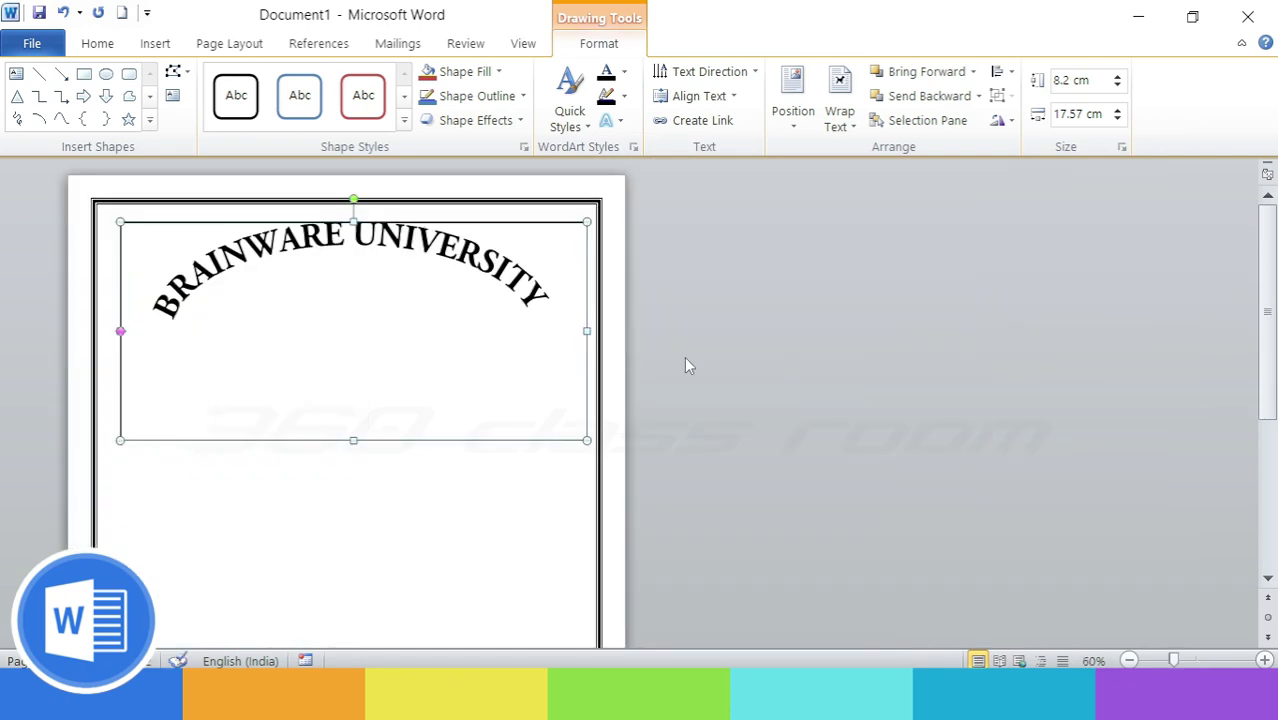
- Move and resize the title box to 13.48 x 18.38 cm, then select its text
drag(162, 222, 146, 222)
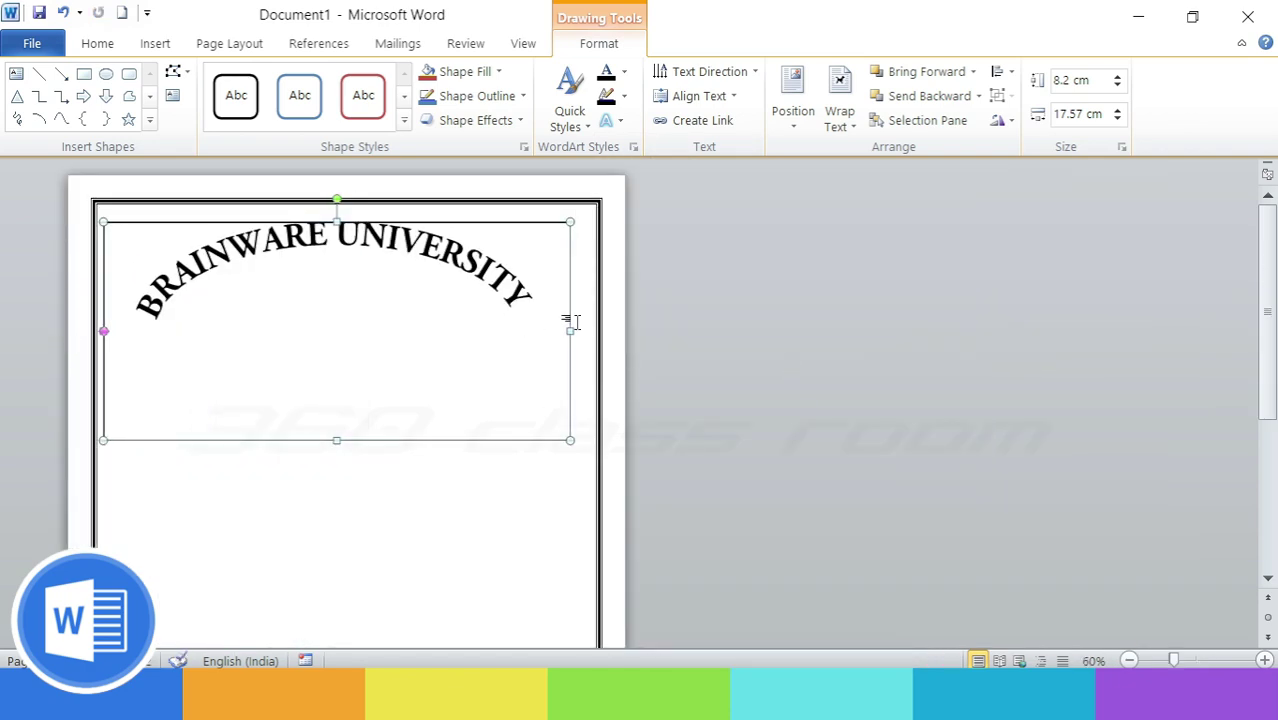
drag(575, 321, 593, 325)
drag(347, 440, 347, 582)
scroll(381, 512, down, 3)
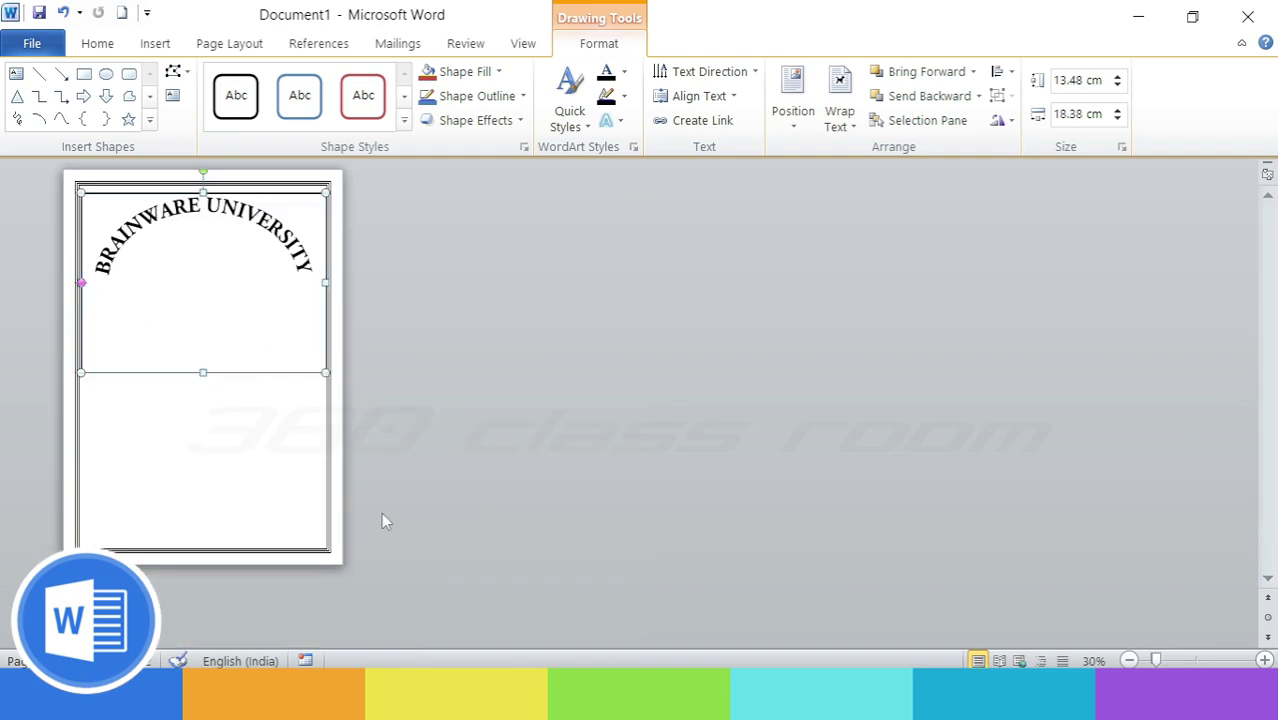
click(291, 487)
drag(171, 285, 148, 285)
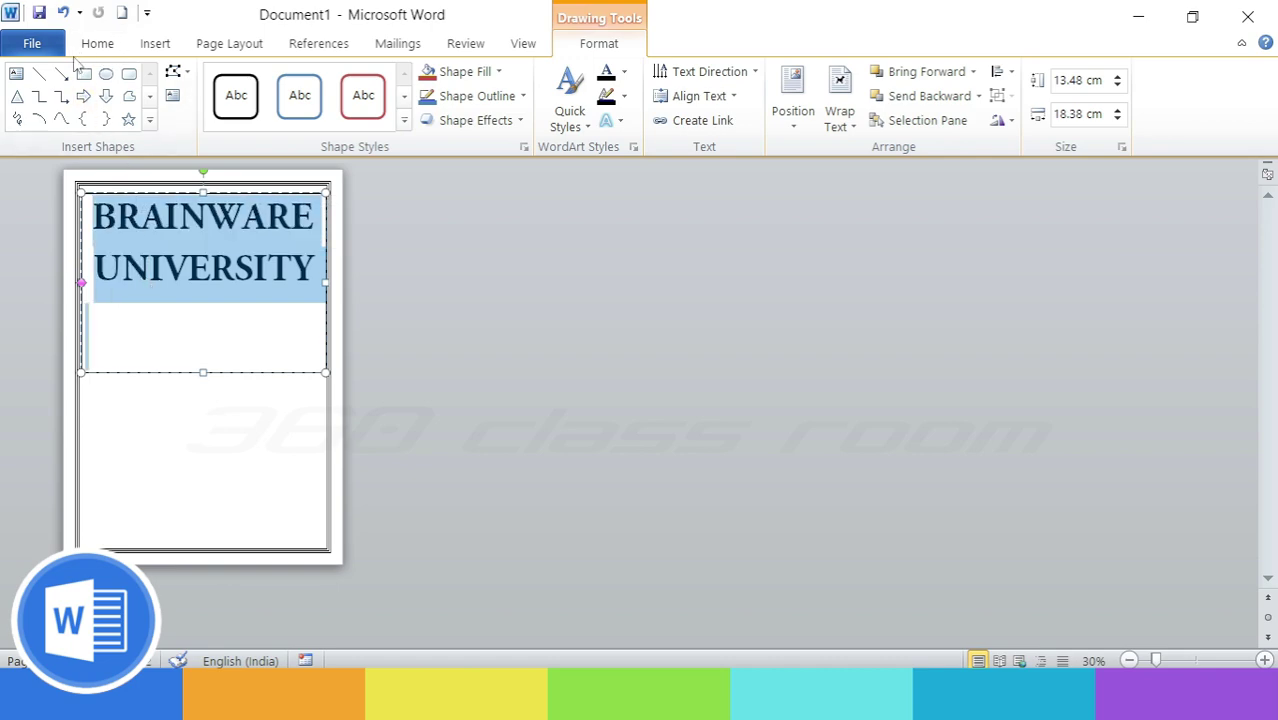
- Set the arched title's font size to 48
click(103, 52)
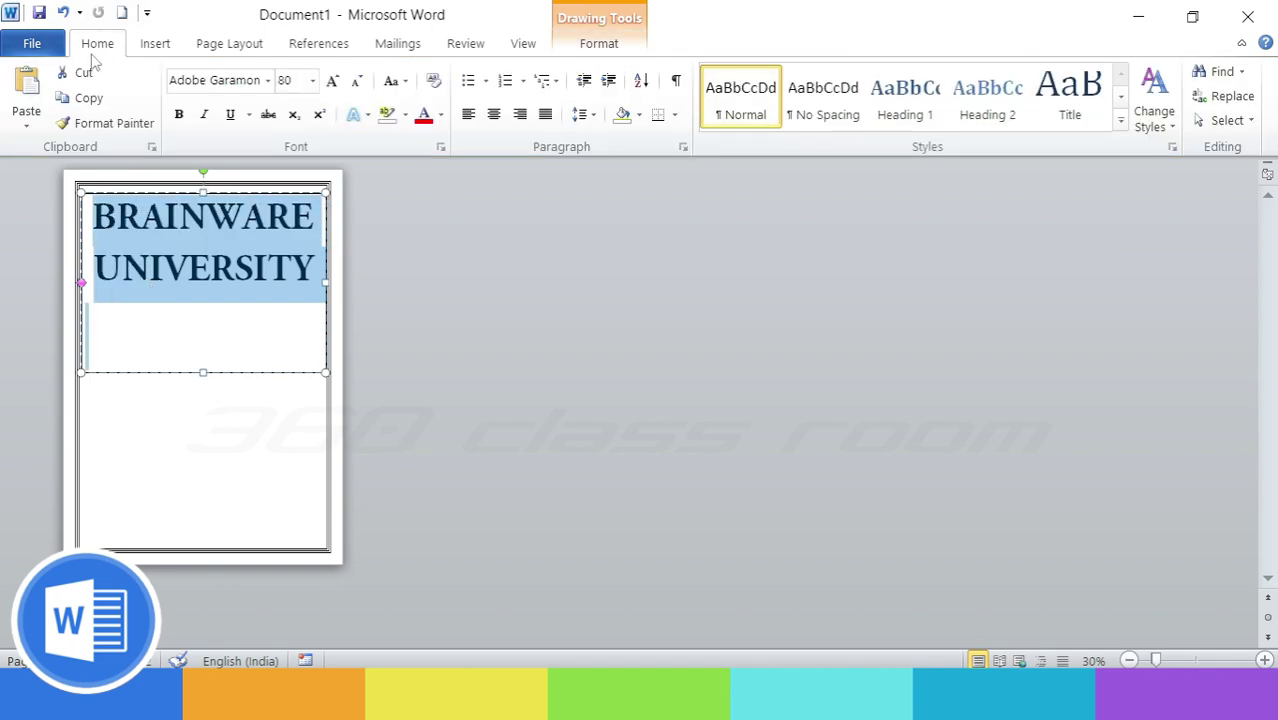
click(285, 82)
click(313, 82)
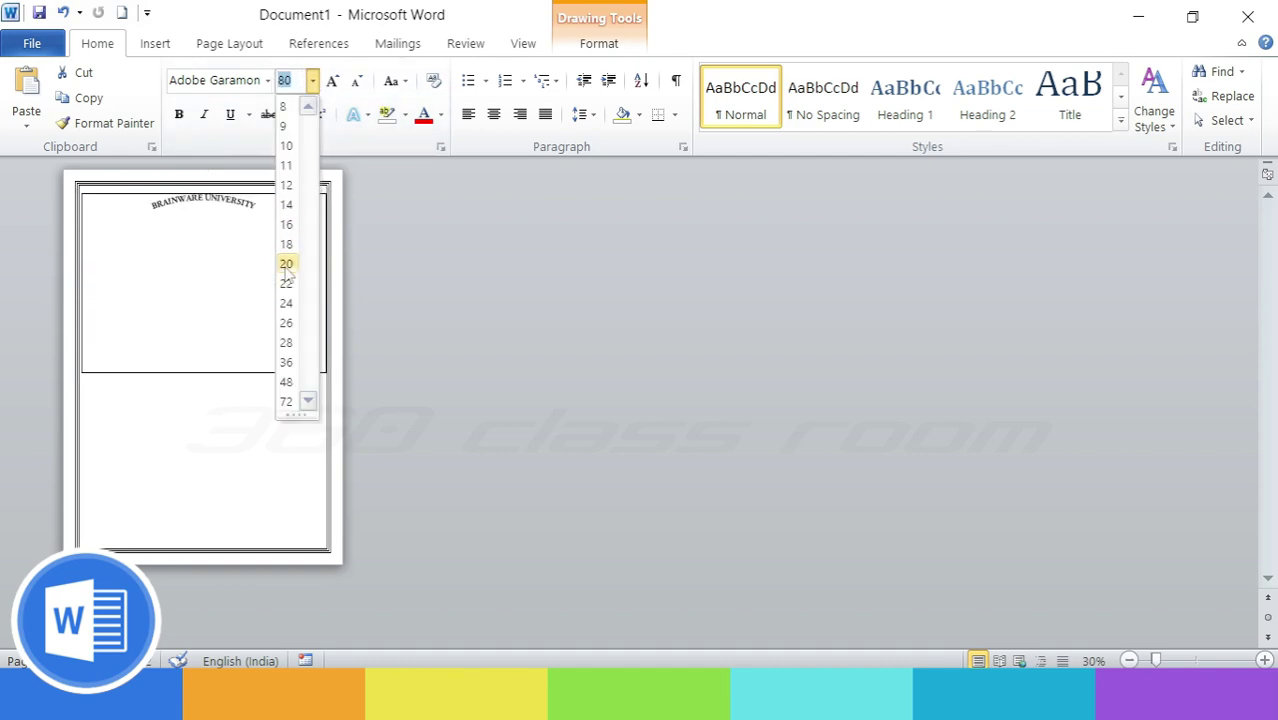
click(287, 382)
click(272, 414)
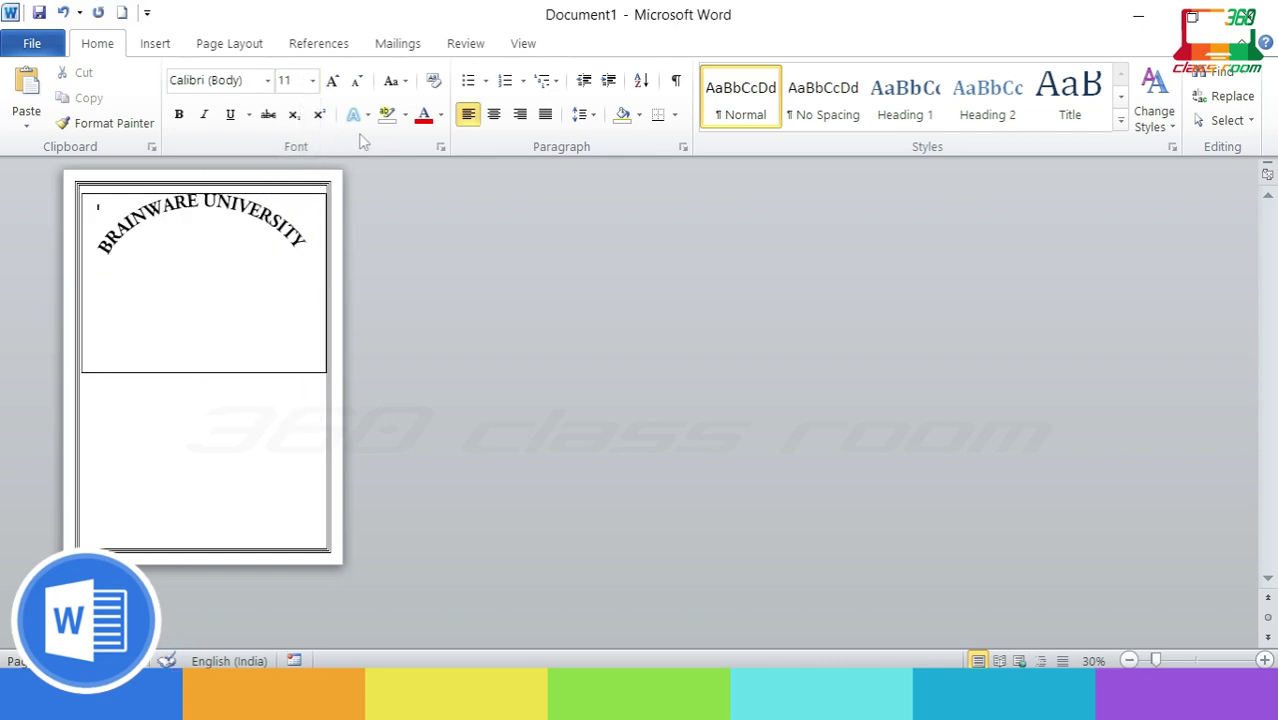
- Select all the title text, grow it to 90 pt, then shrink it to 80 pt
click(333, 80)
click(302, 250)
key(ctrl+a)
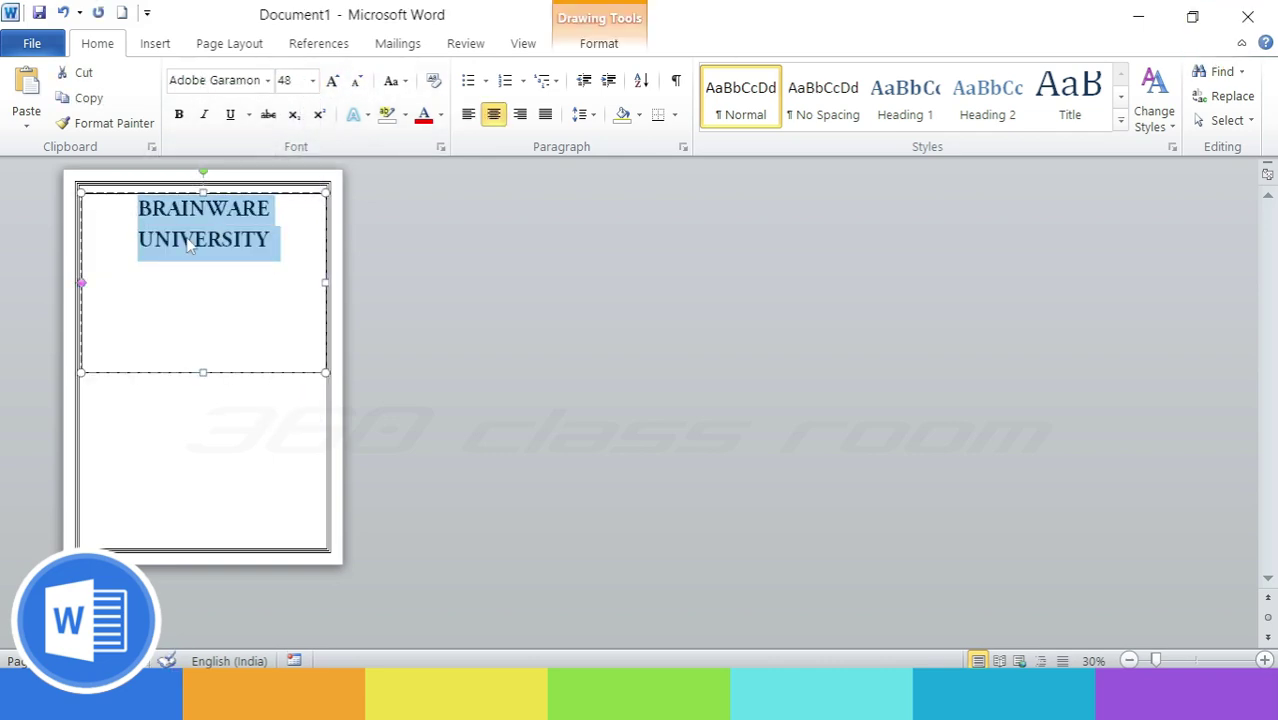
click(333, 82)
click(333, 82)
click(333, 82)
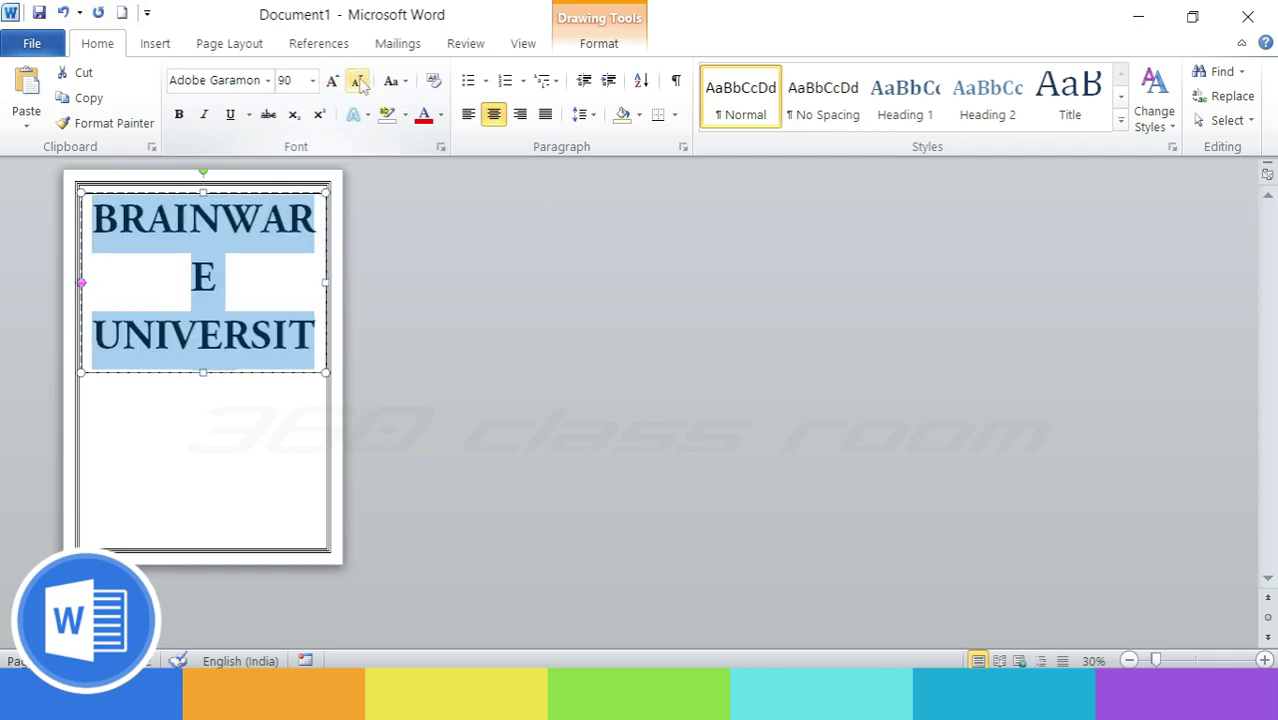
click(358, 82)
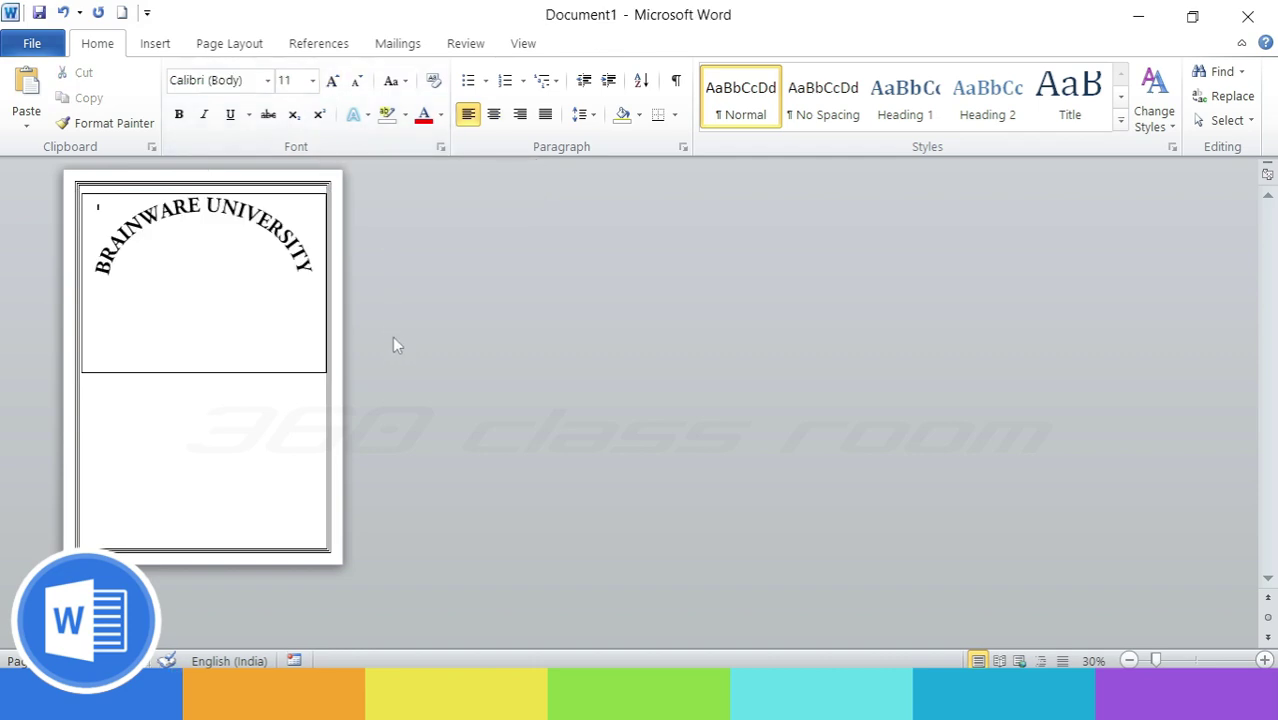
- Check the arched title across the page top and reselect its shape
scroll(200, 342, up, 7)
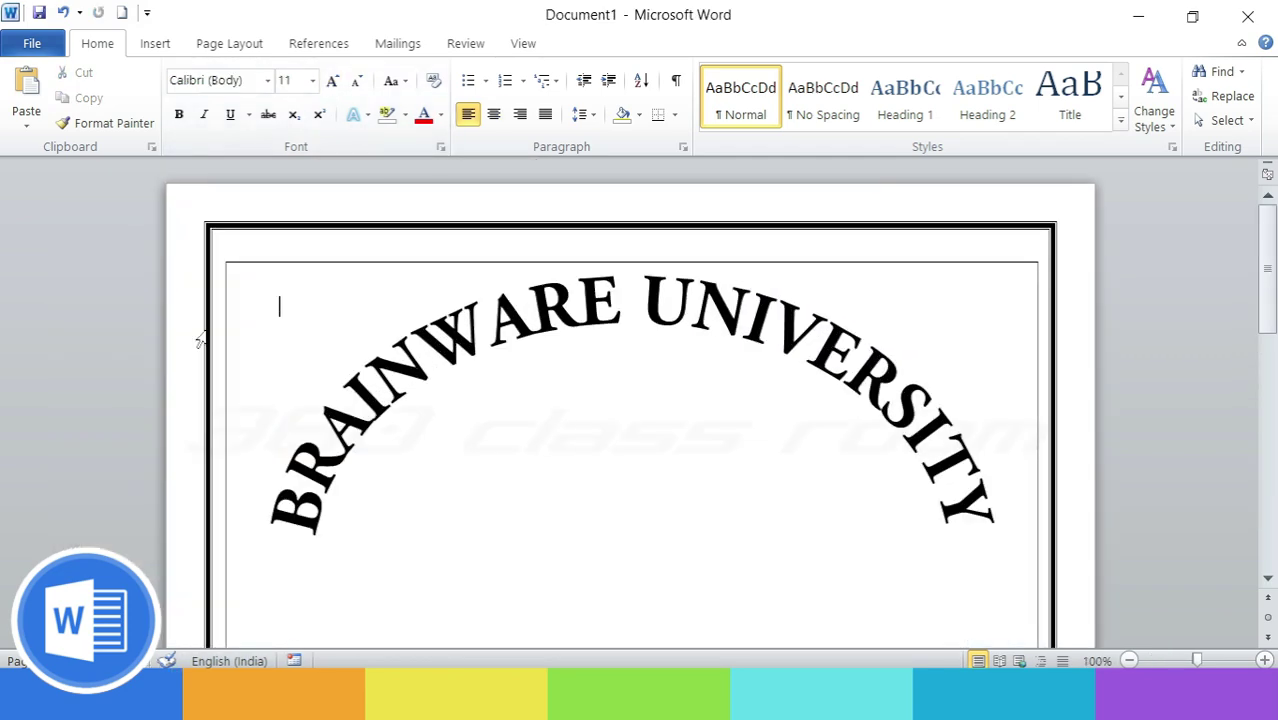
scroll(200, 342, up, 3)
click(245, 292)
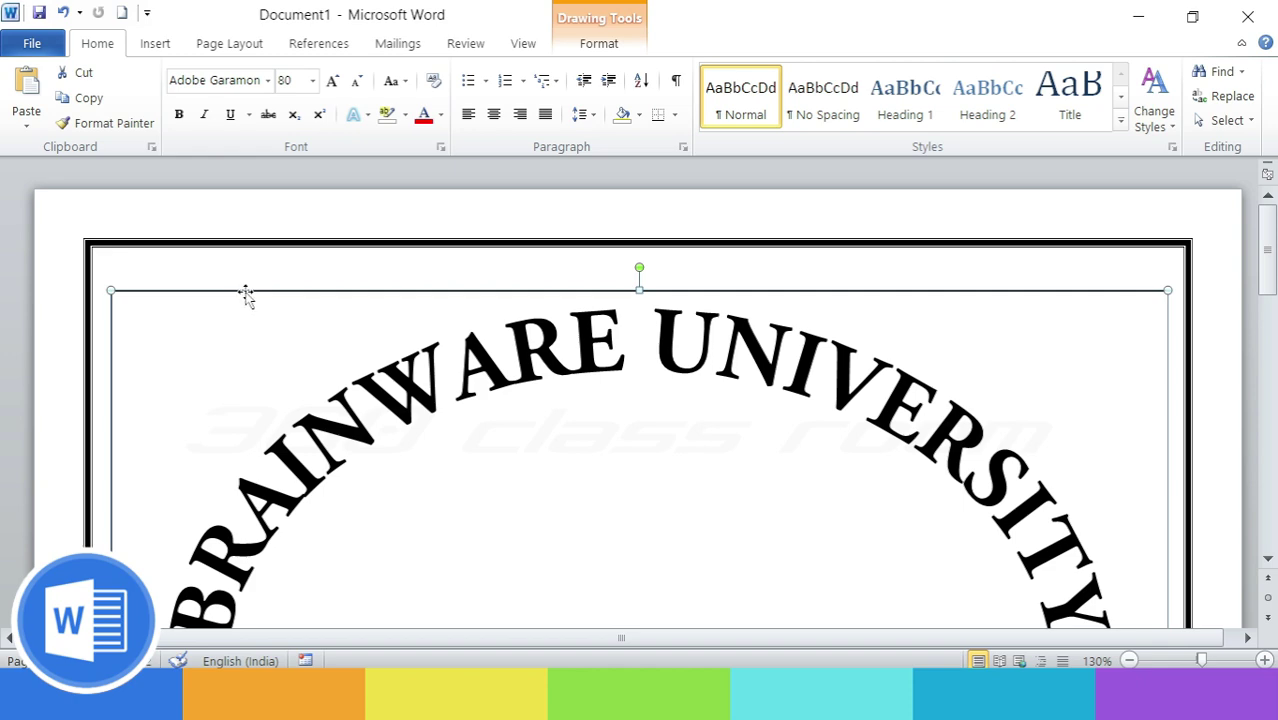
scroll(245, 291, down, 7)
scroll(245, 291, up, 1)
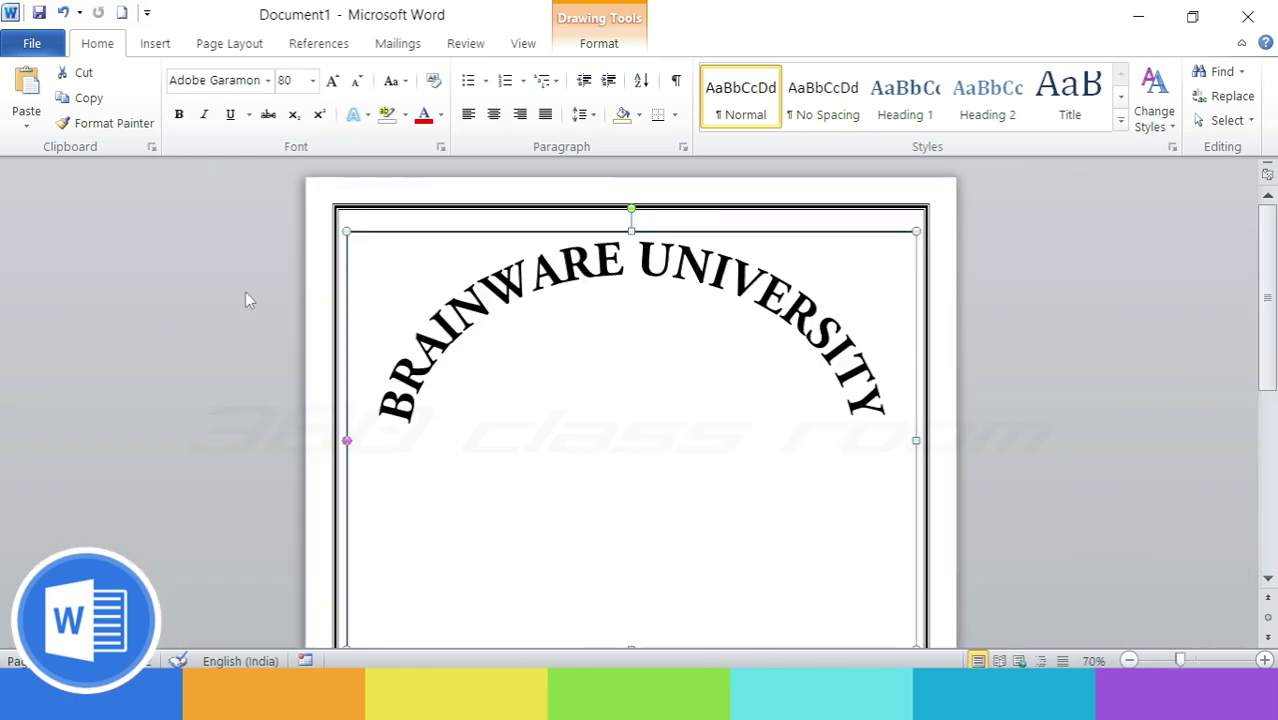
click(507, 240)
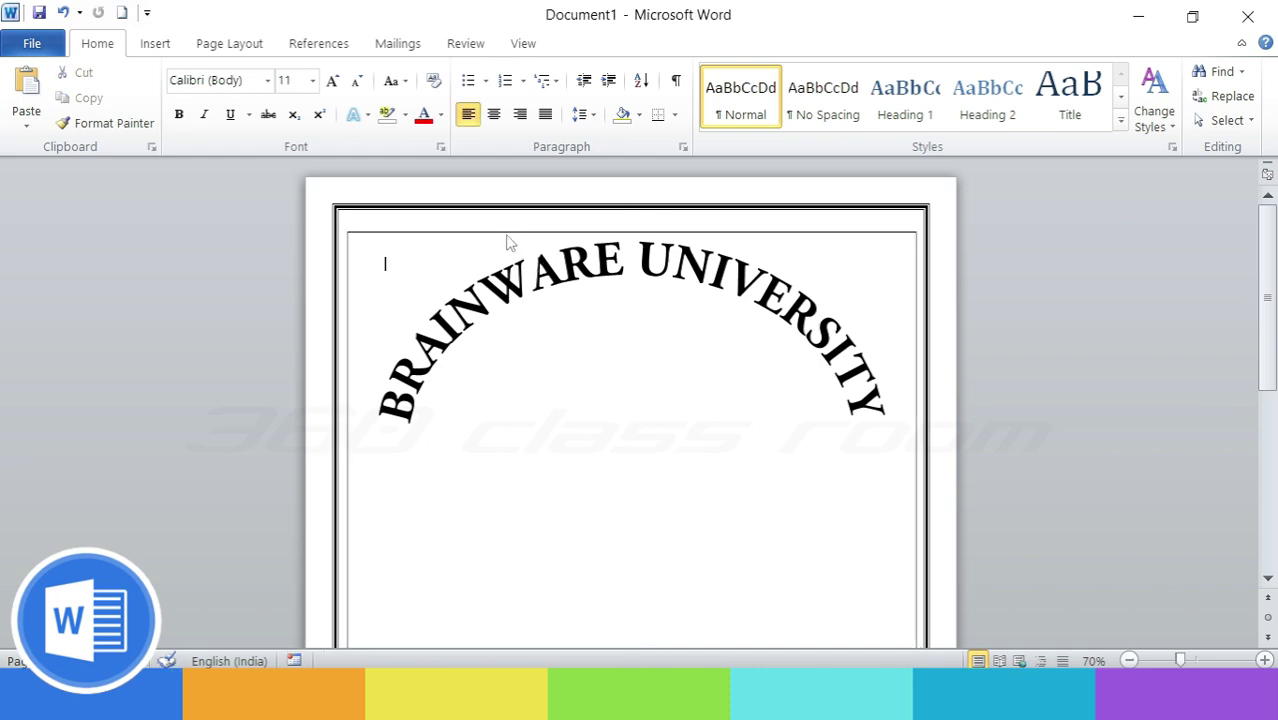
click(416, 233)
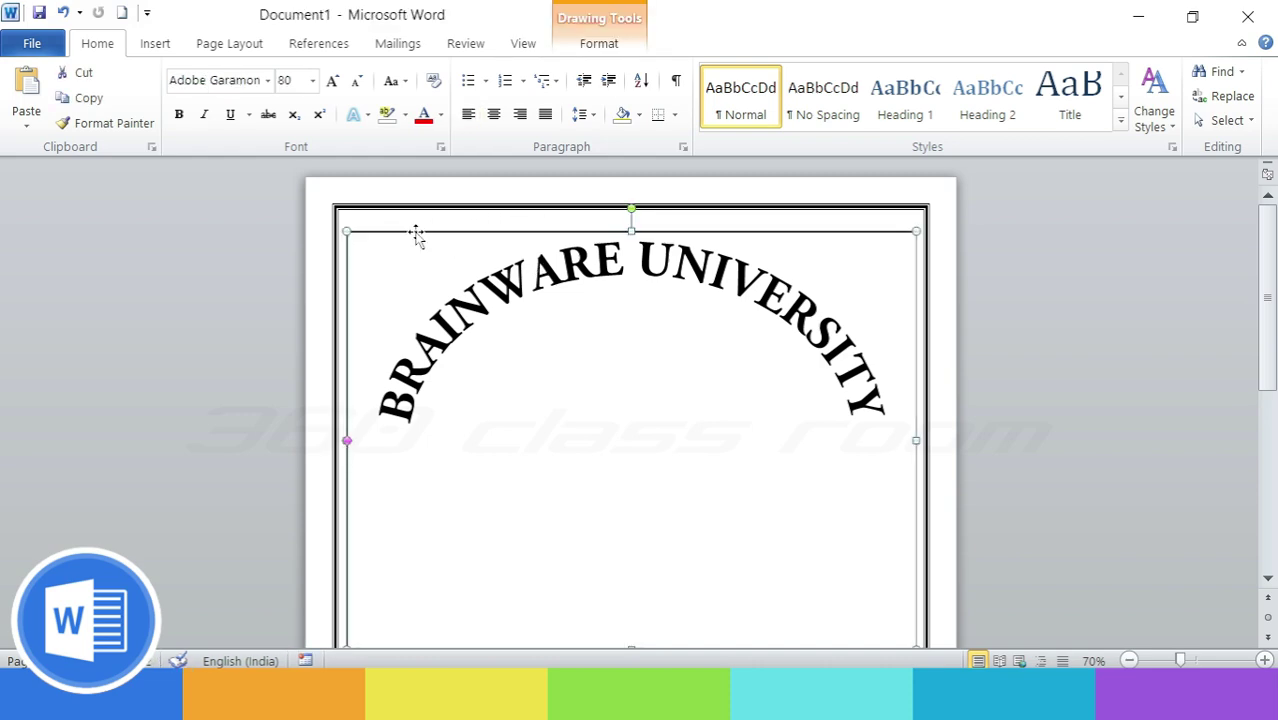
- Remove the outline from the arched title's shape so only the curved text remains
click(602, 48)
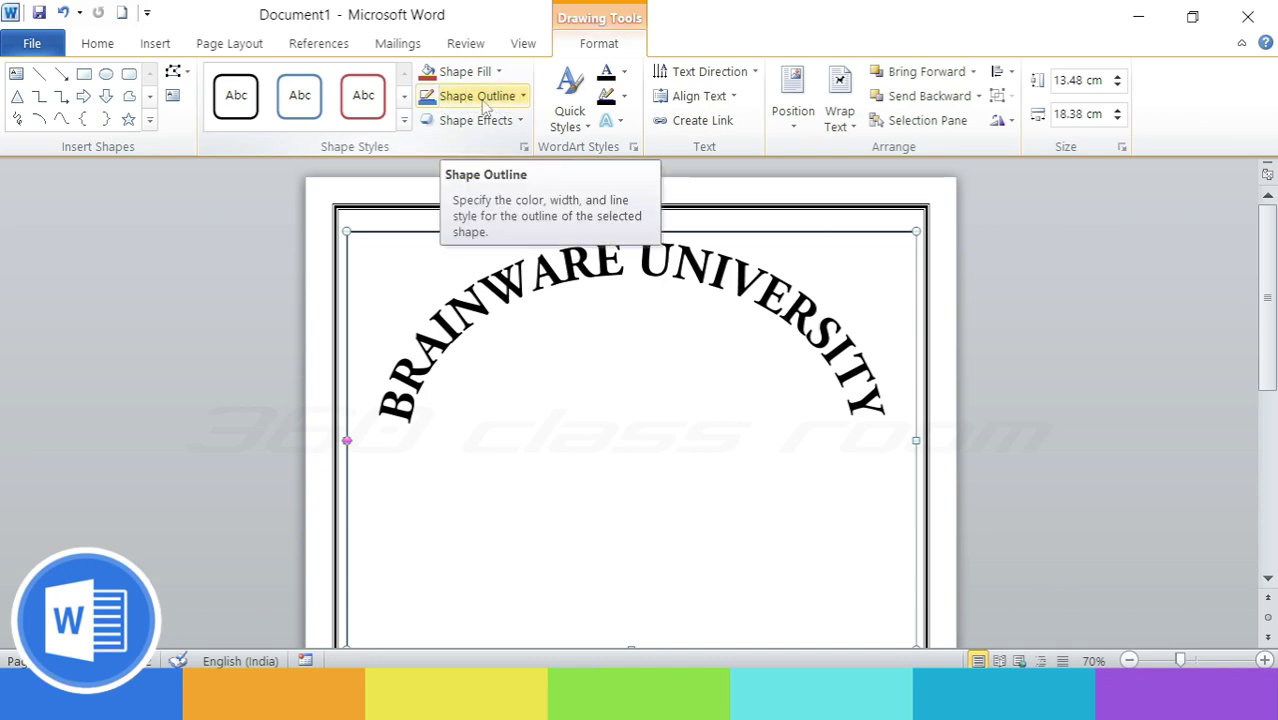
click(522, 96)
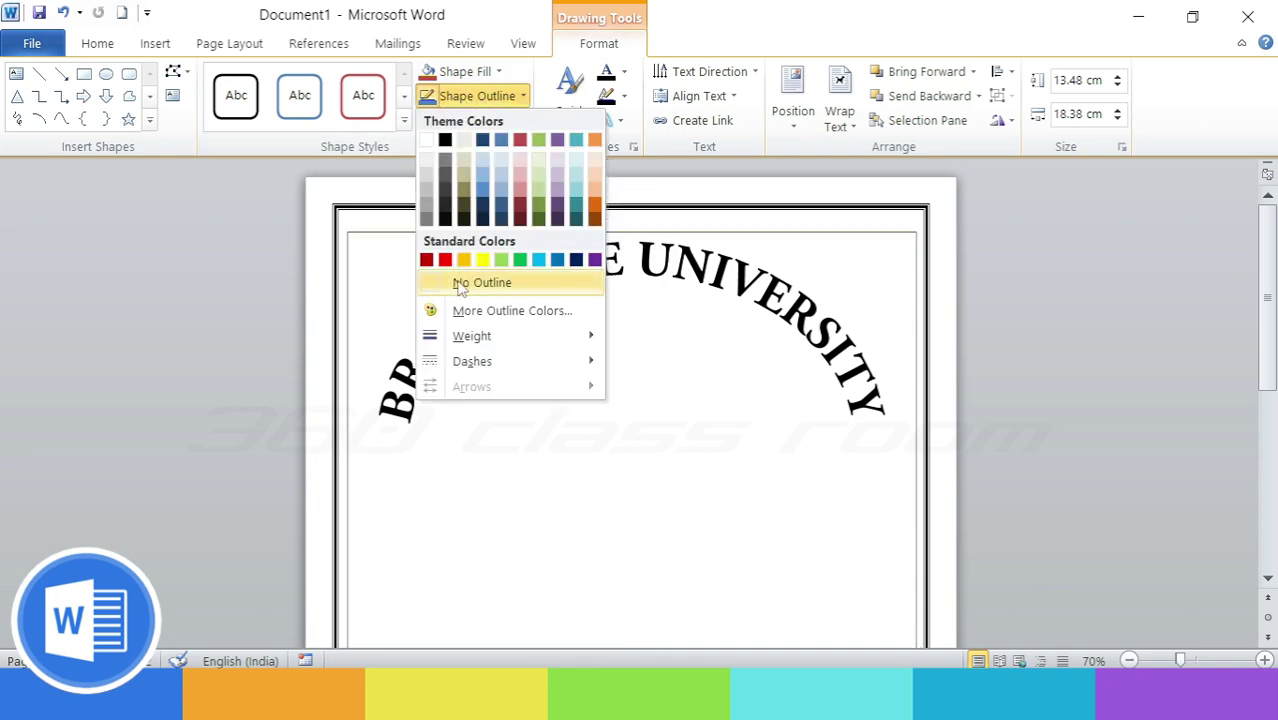
click(528, 284)
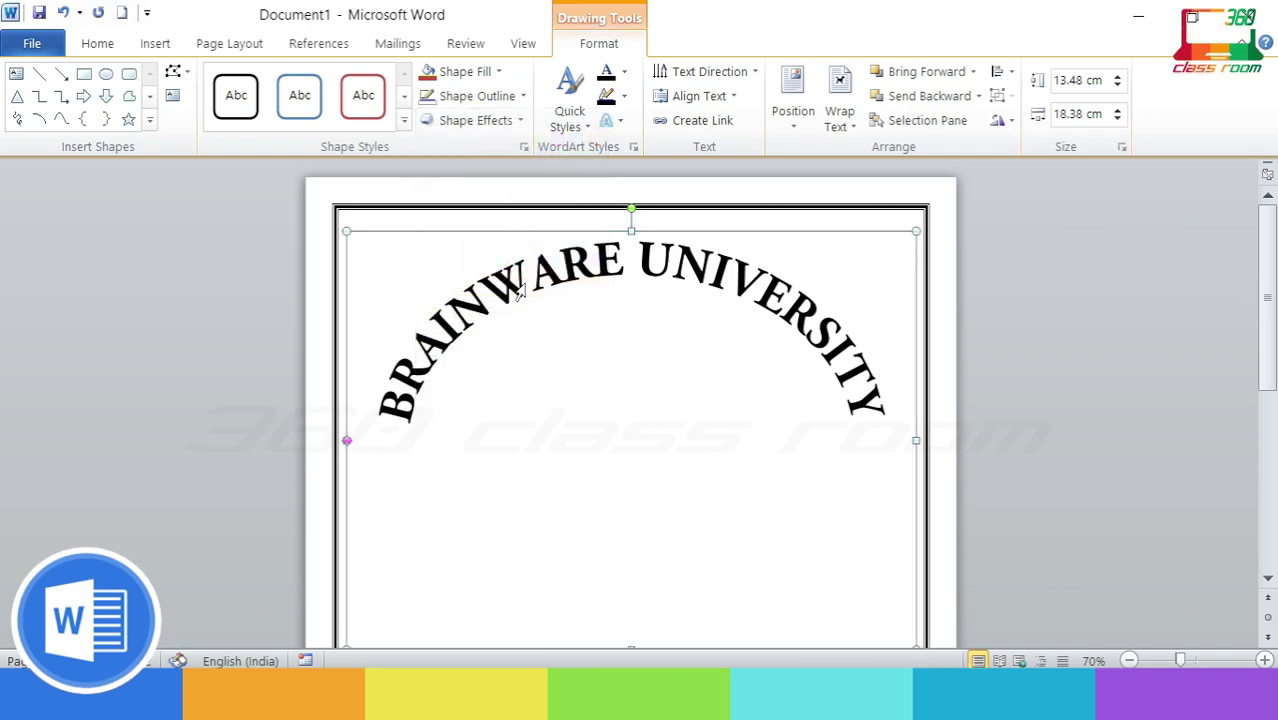
click(722, 220)
scroll(706, 259, down, 1)
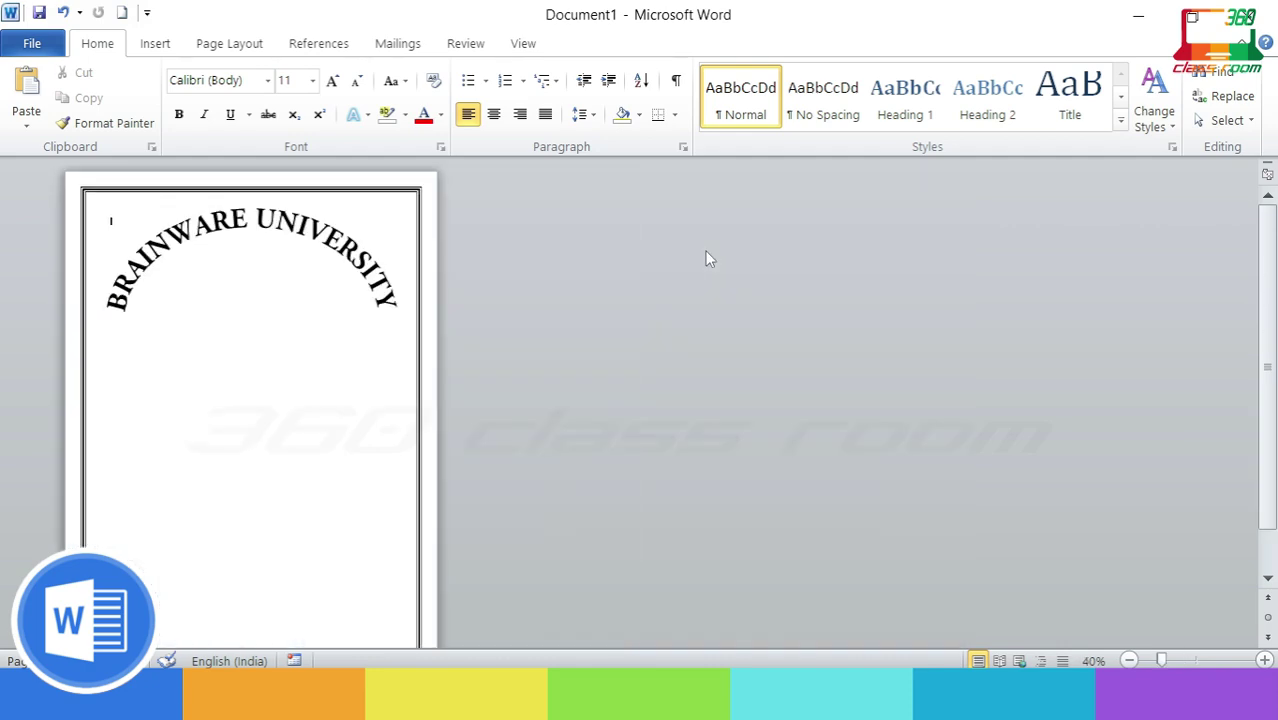
scroll(705, 259, up, 2)
scroll(700, 258, up, 1)
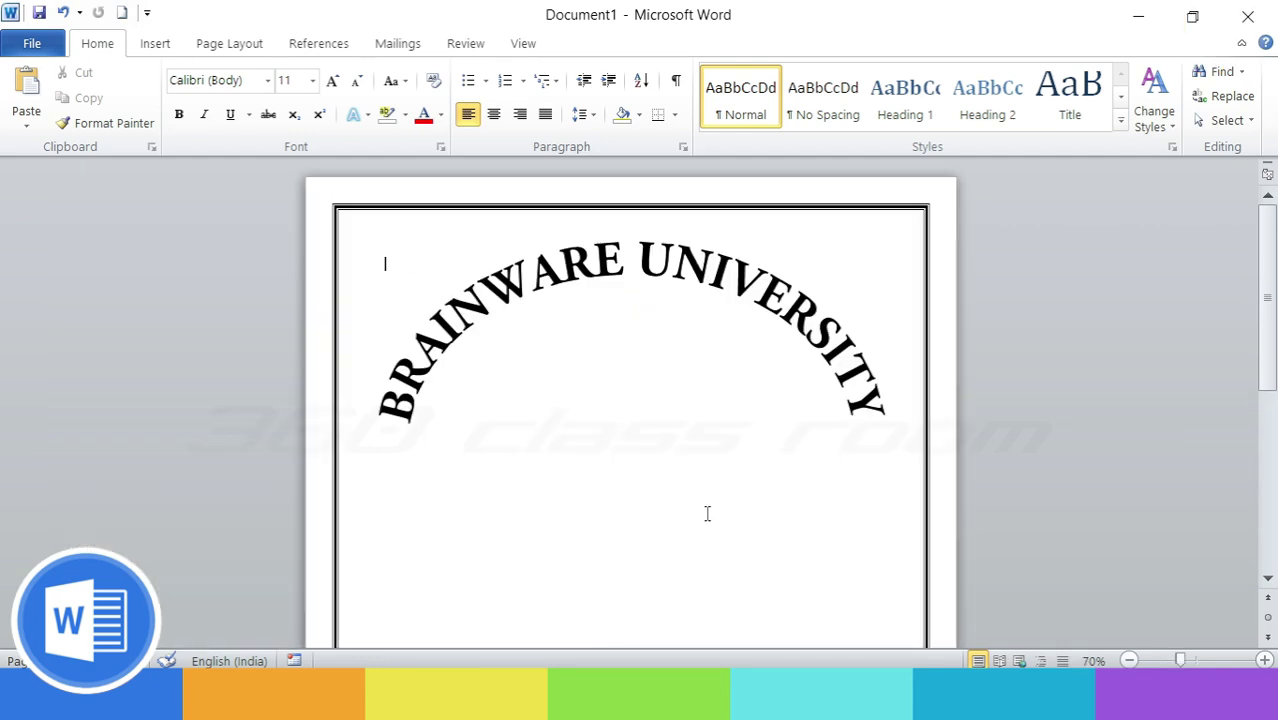
- Bring up the Insert ribbon's Shapes gallery over the cover page
click(152, 50)
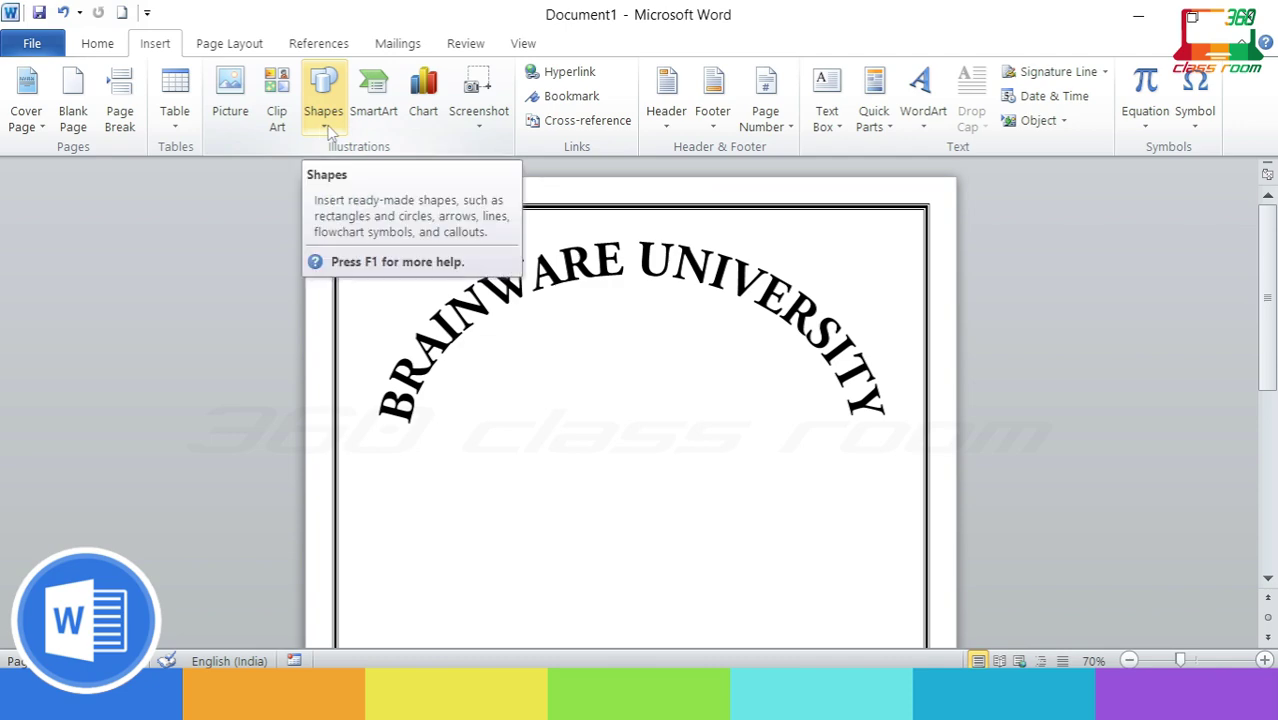
click(325, 112)
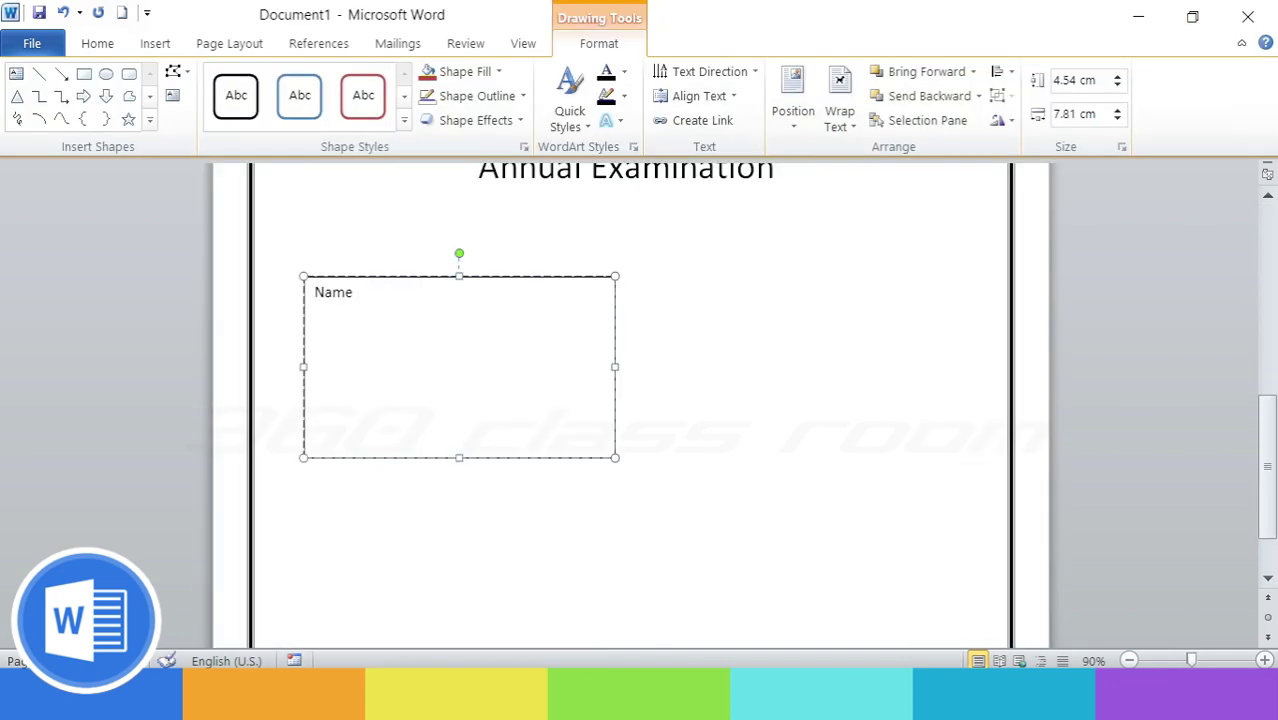
- Finish the box text as Name:, Class and Section, each on its own line
text(:)
key(Return)
text(Class)
key(Return)
text(Secti)
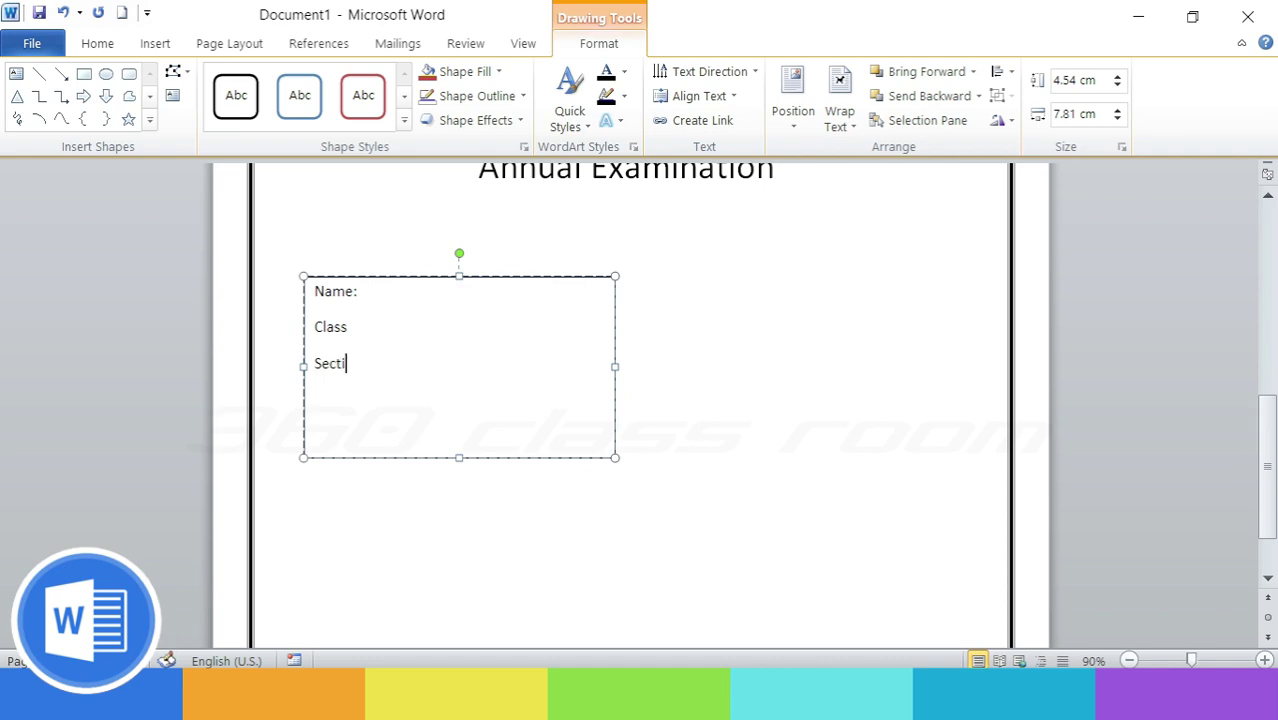
text(on)
- Enlarge all the box's text to 18 pt and nudge the box slightly left
key(ctrl+a)
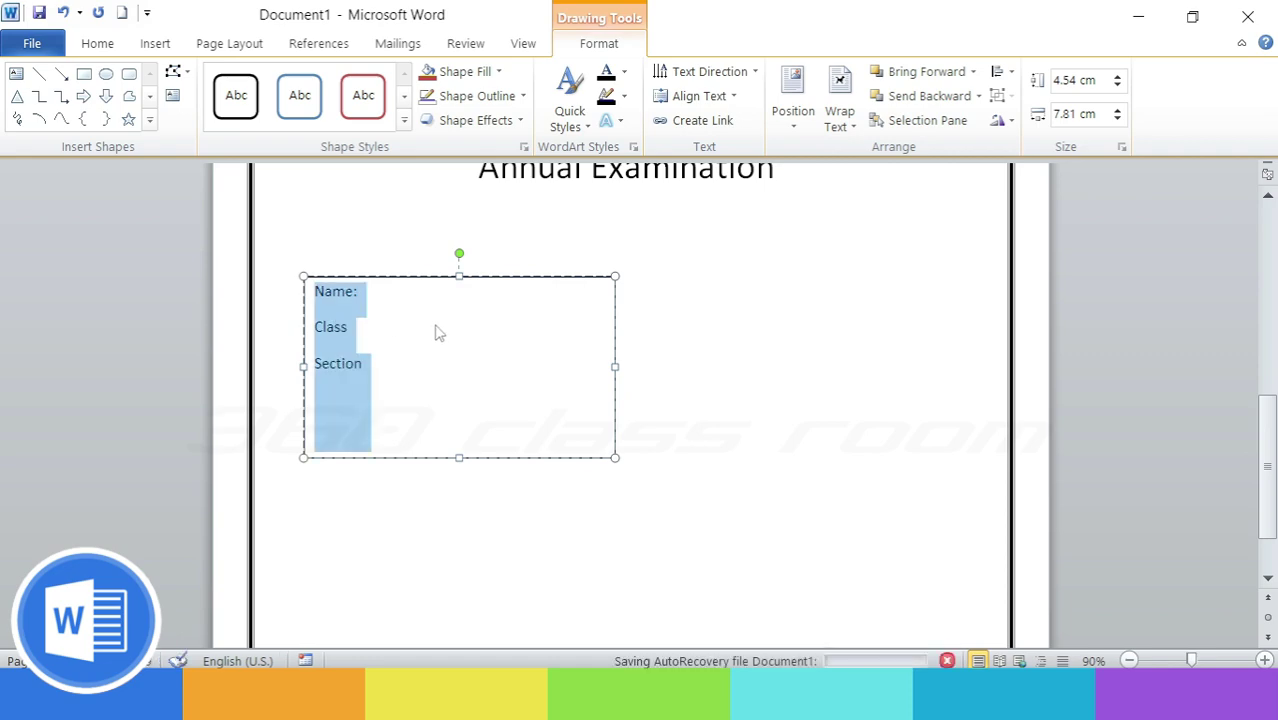
click(99, 48)
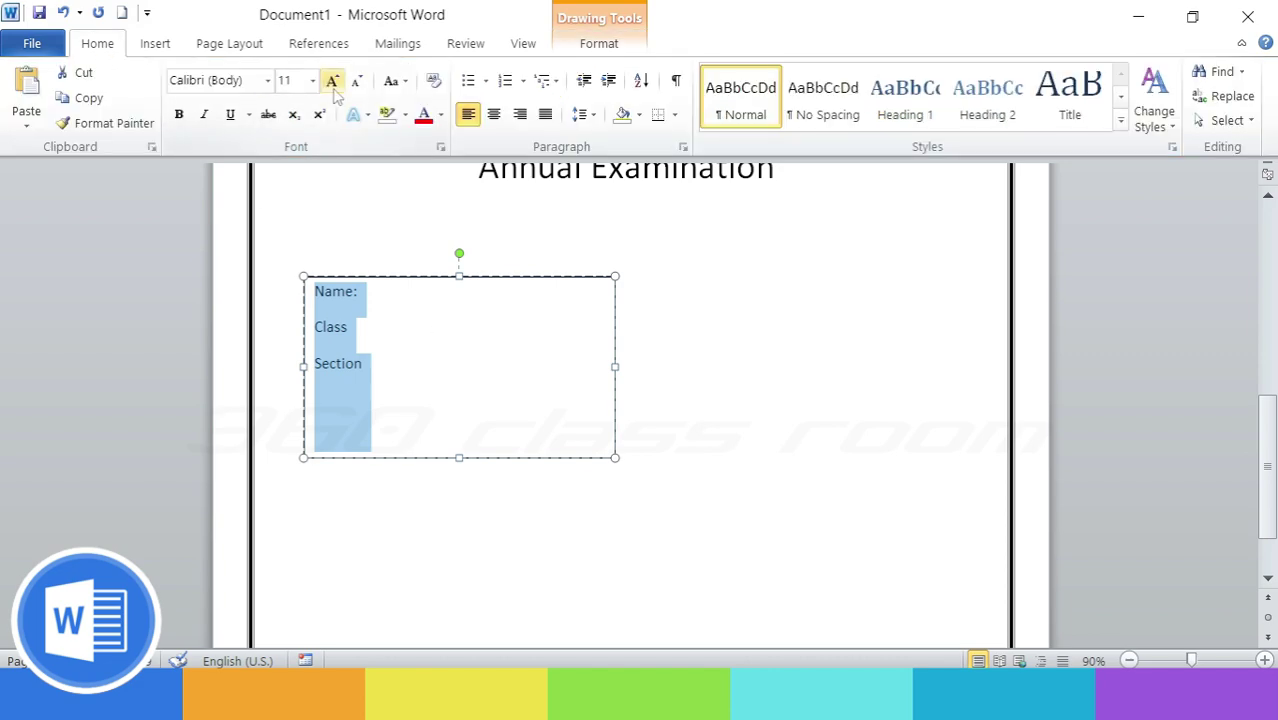
click(333, 82)
click(333, 82)
click(333, 82)
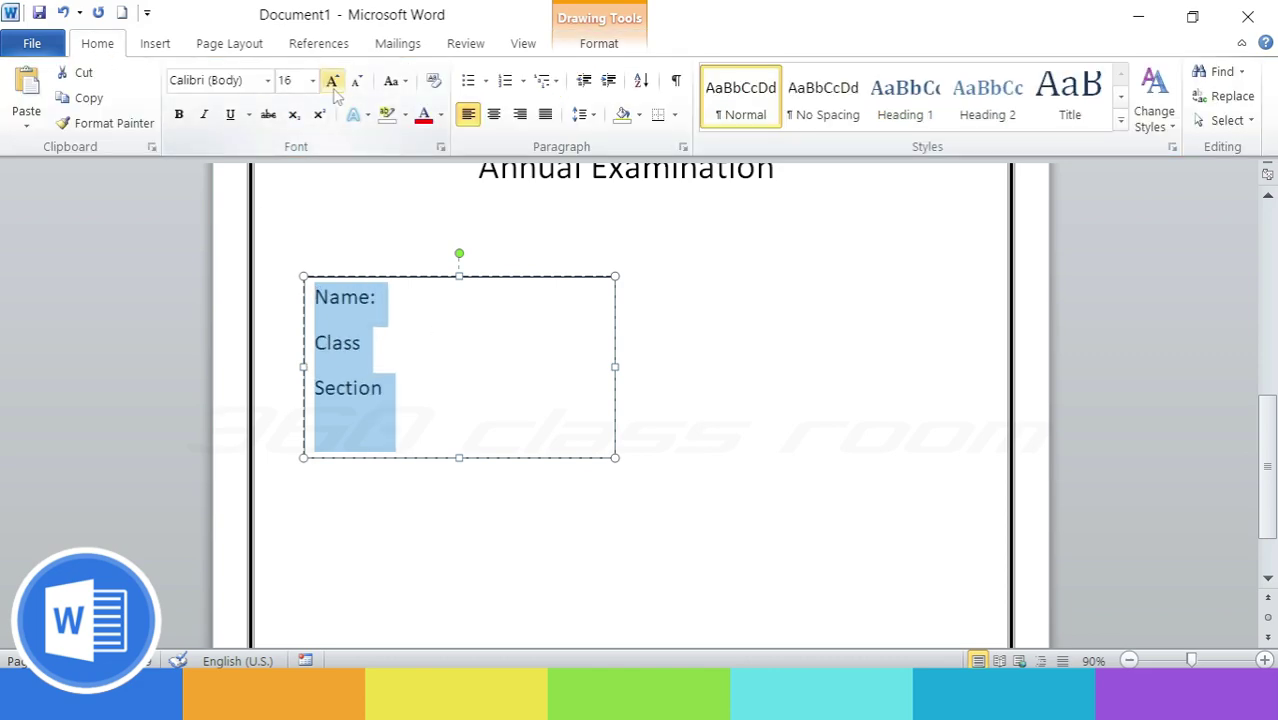
click(333, 82)
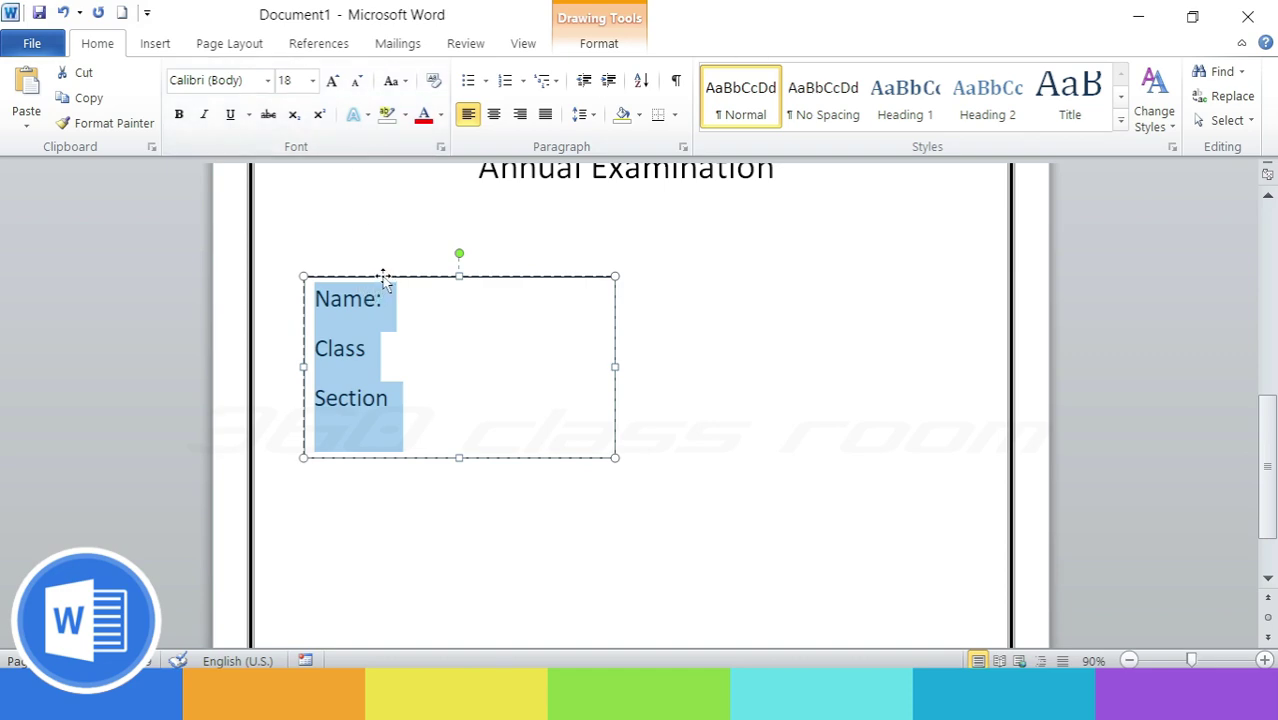
drag(385, 277, 364, 277)
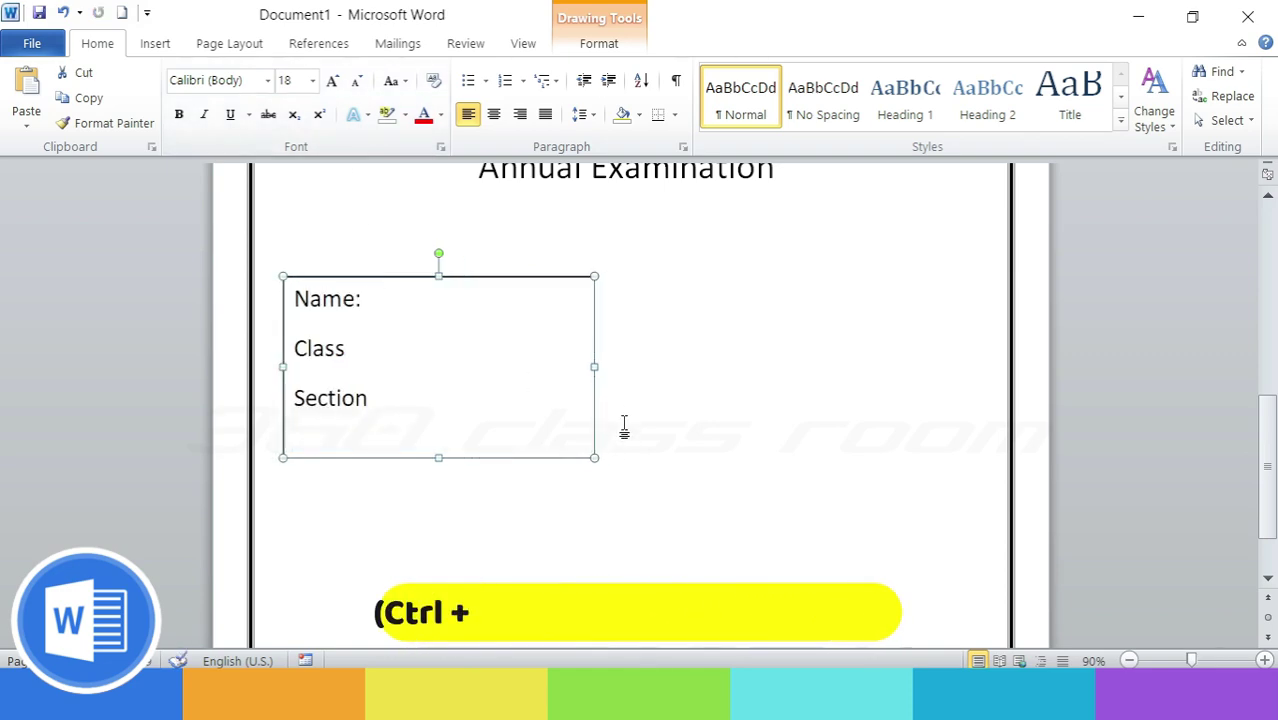
- Duplicate the Name/Class/Section text box and move the copy to the right
key(ctrl+c)
key(ctrl+v)
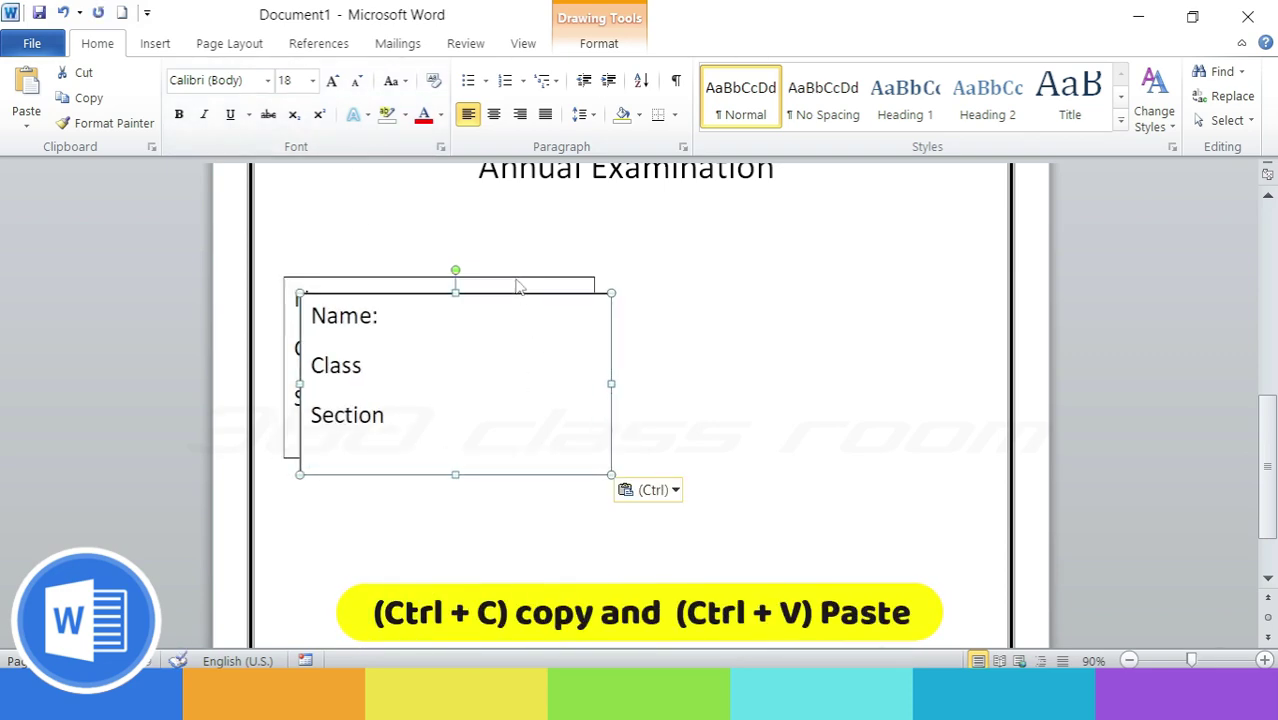
drag(533, 295, 874, 281)
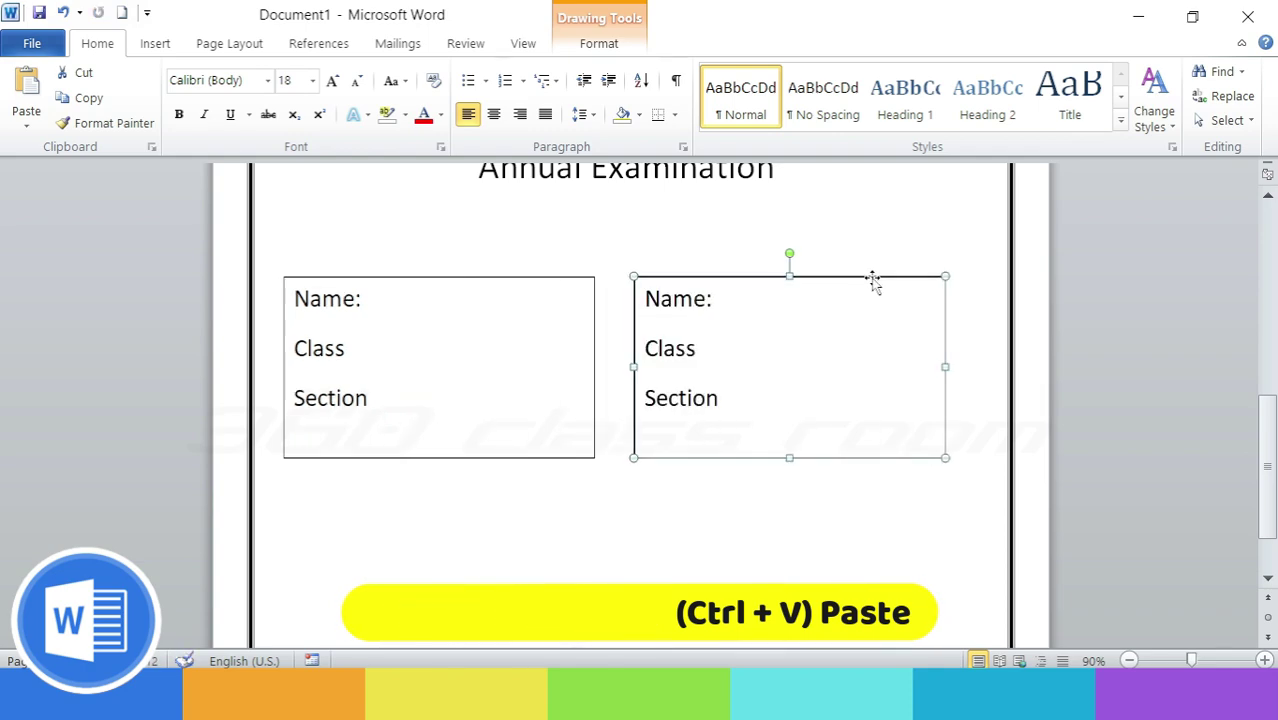
- In the copy, change the labels to Roll No., Subject and Date
drag(706, 300, 650, 306)
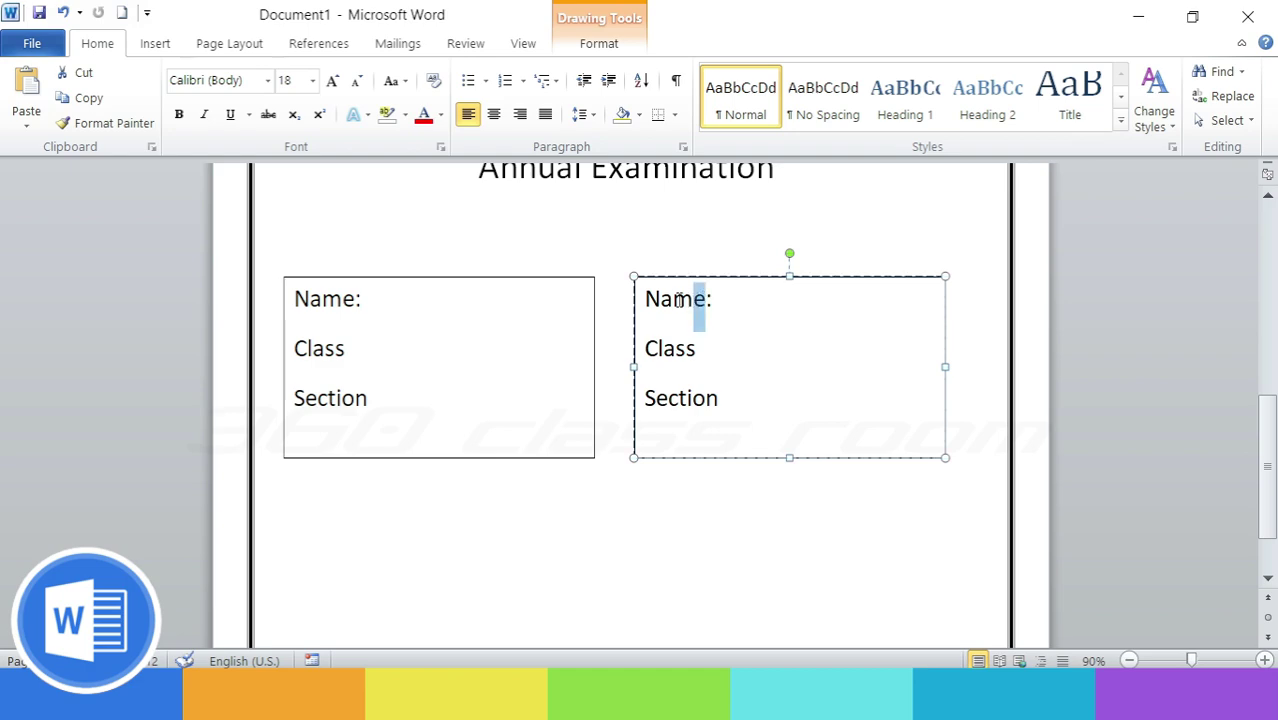
key(BackSpace)
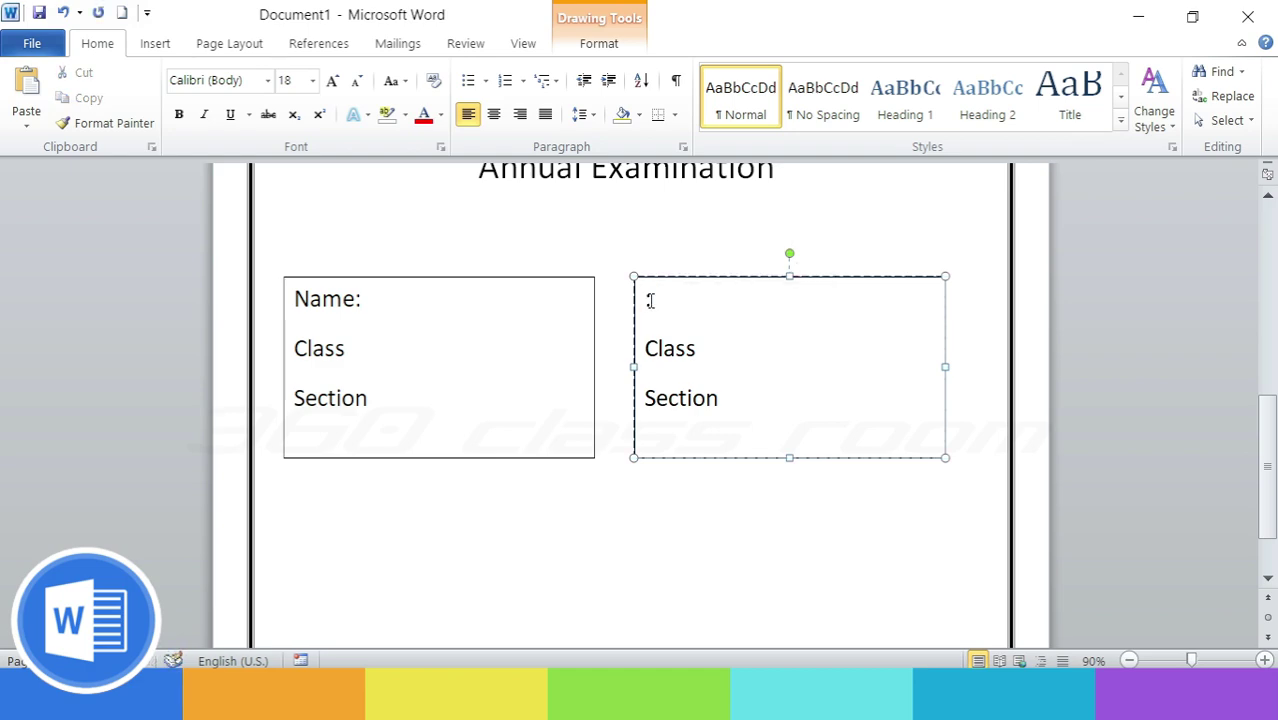
text(Roll)
text( No.)
drag(664, 349, 705, 375)
text(Sub)
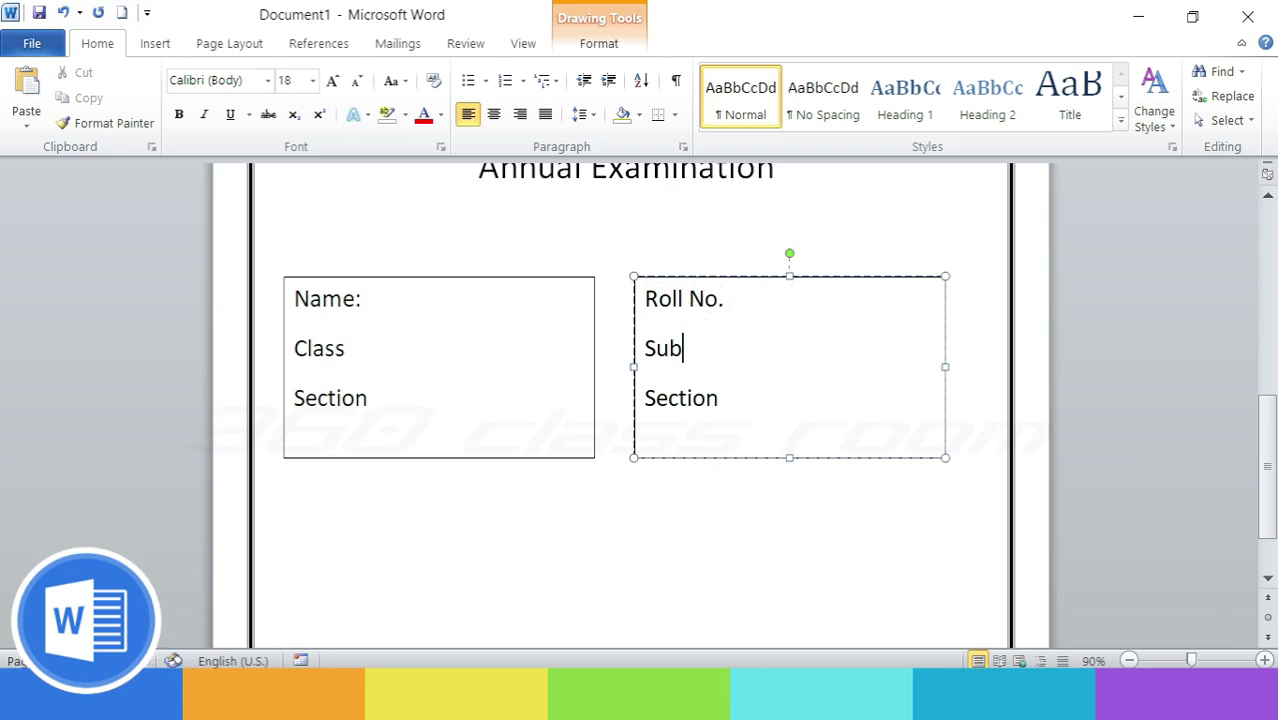
text(ject)
drag(722, 400, 645, 410)
text(Date)
click(788, 517)
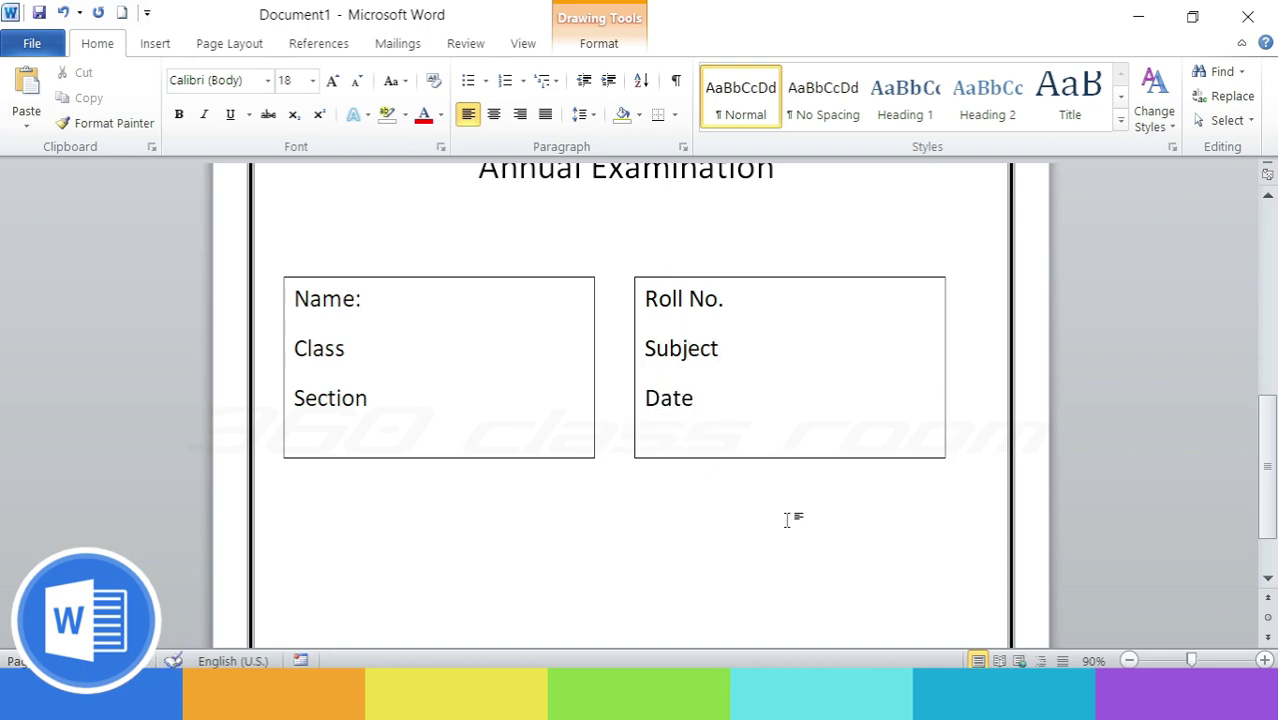
scroll(788, 517, up, 5)
- Draw a straight line in the dark solid style and place it beside Name:
scroll(787, 520, down, 4)
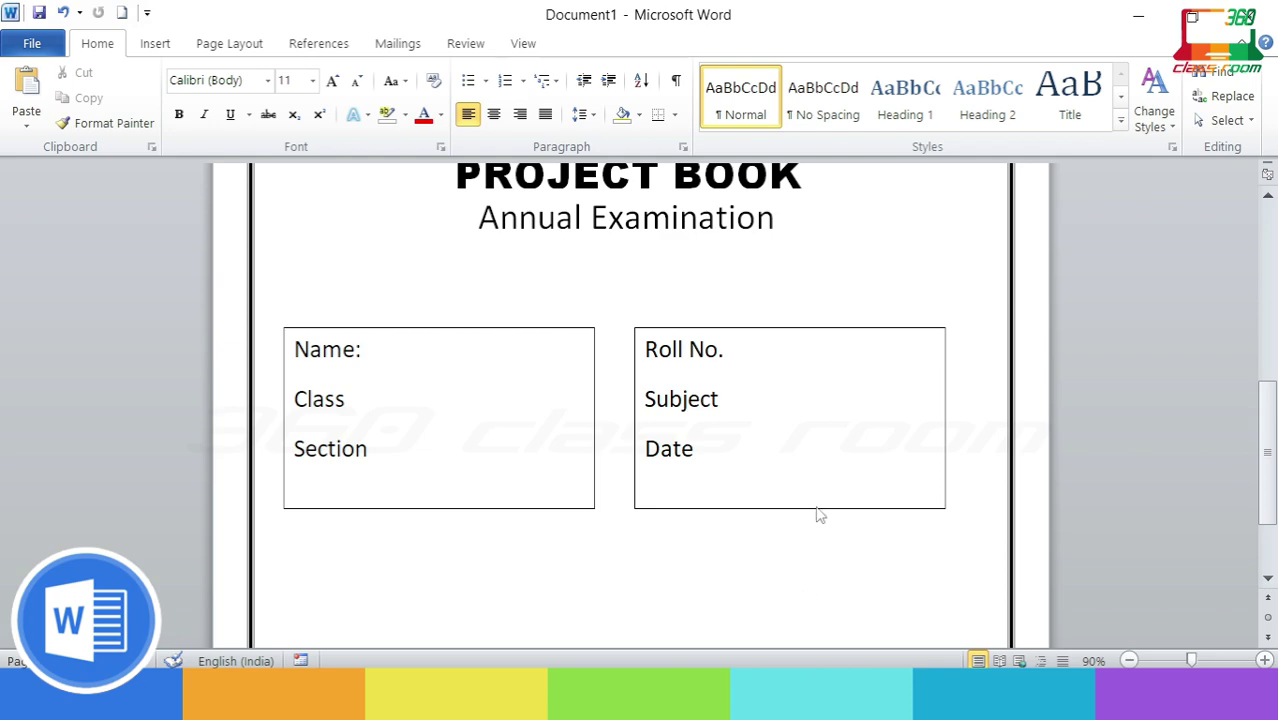
click(155, 43)
click(323, 95)
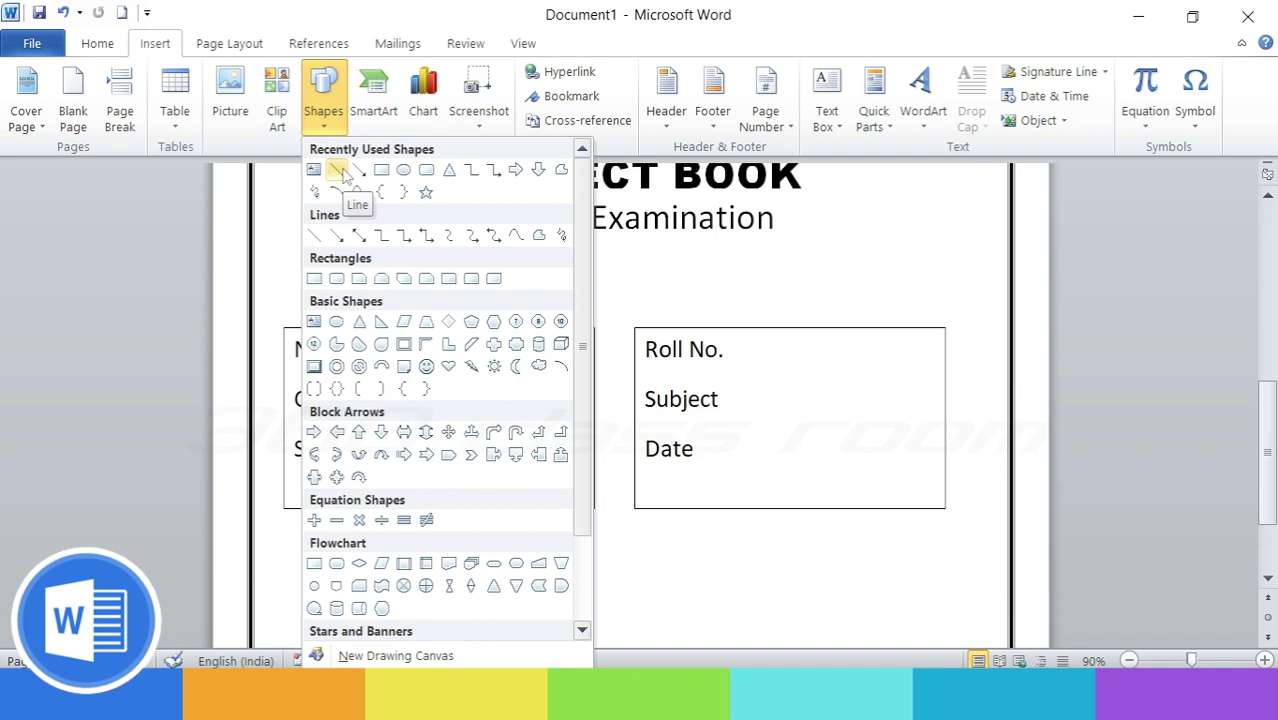
click(345, 175)
mouse_move(372, 309)
mouse_down()
mouse_move(601, 316)
mouse_move(577, 312)
mouse_up()
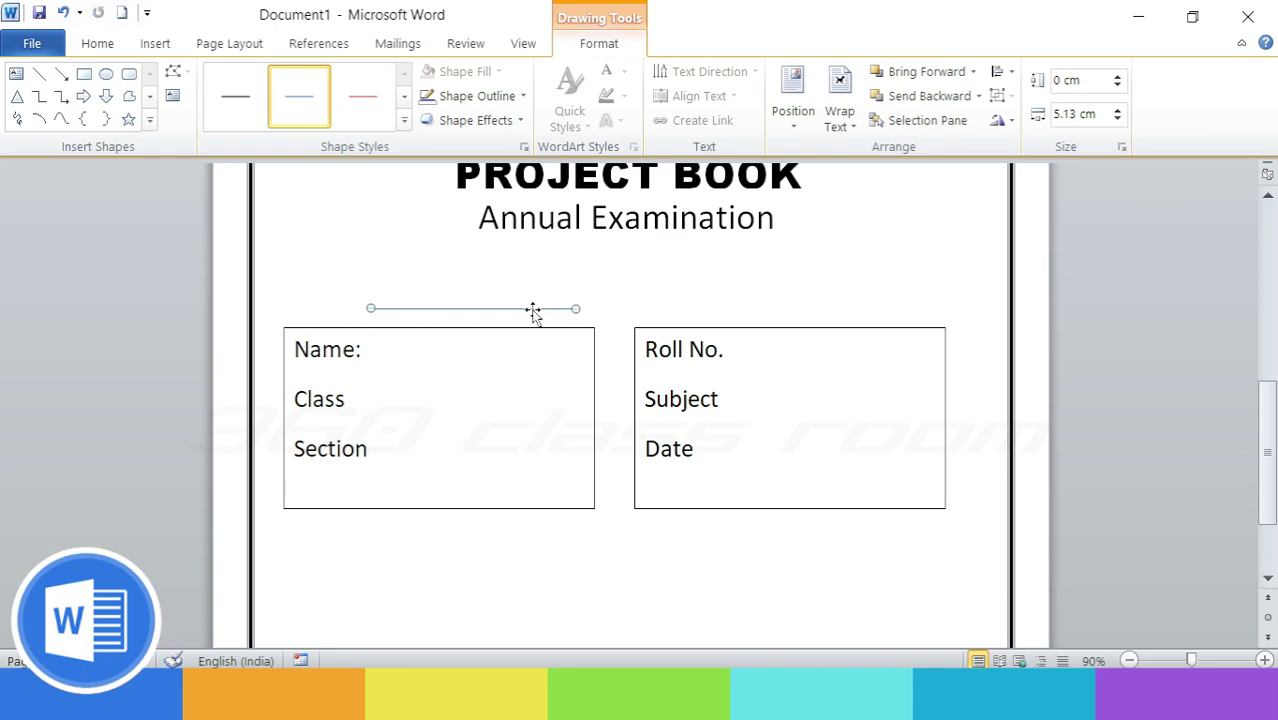
click(404, 120)
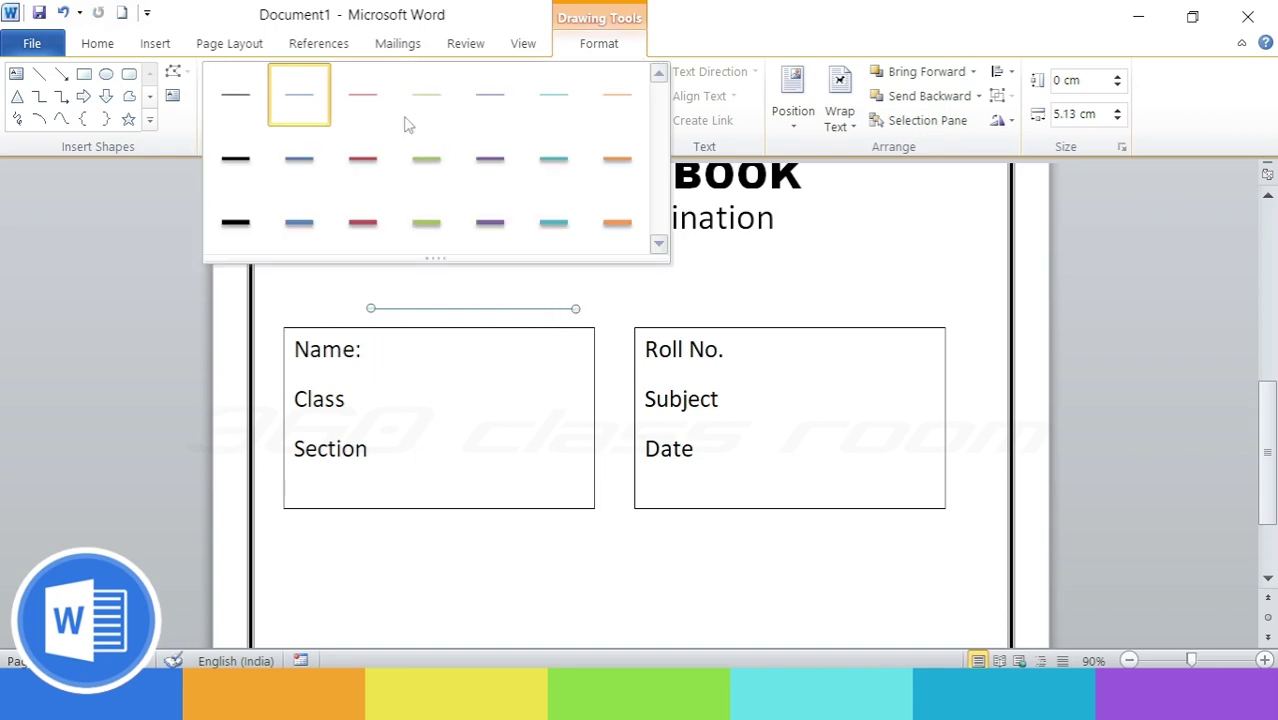
click(246, 108)
drag(496, 310, 507, 410)
- Copy the Name line and paste duplicates beside Class and Section
key(ctrl+c)
key(ctrl+v)
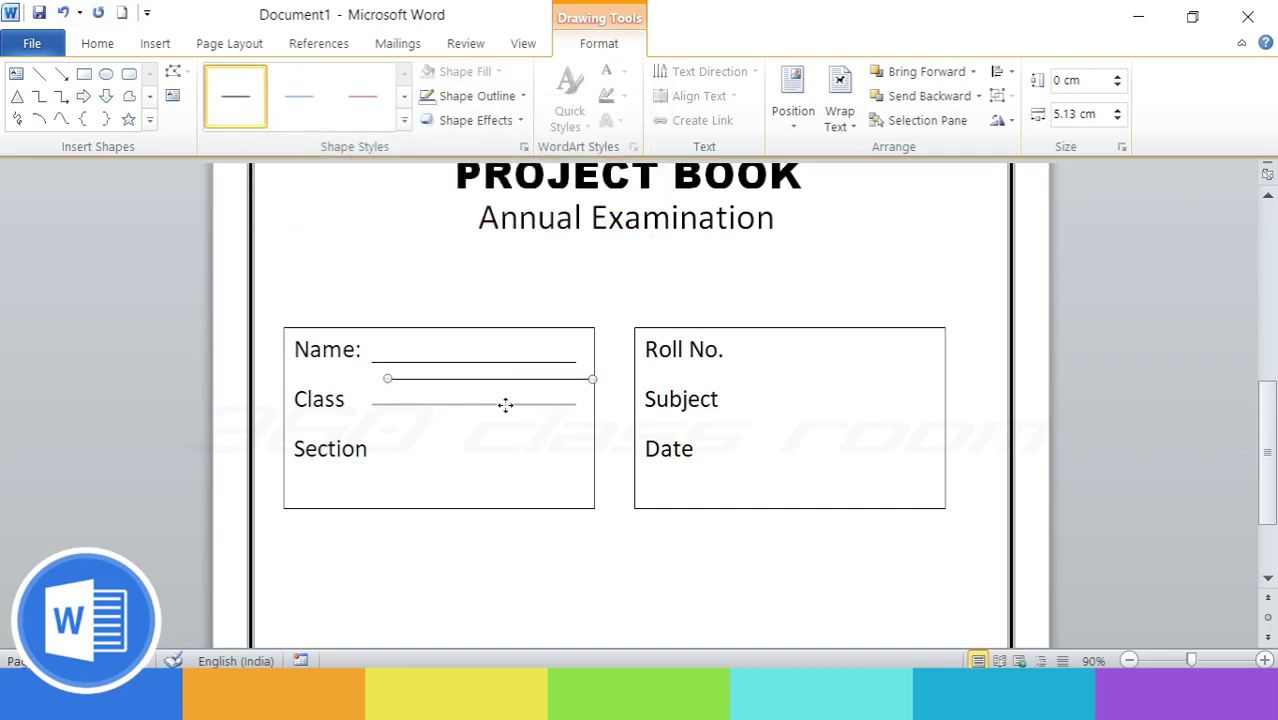
key(ctrl+v)
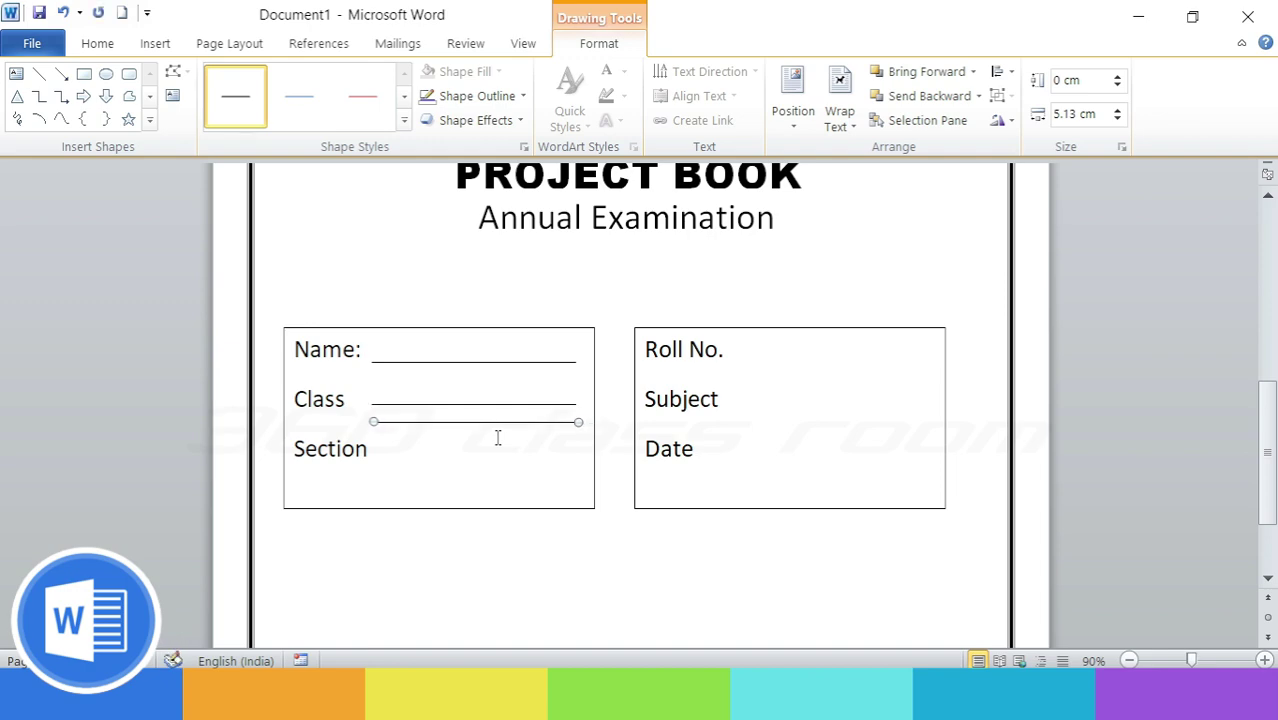
drag(497, 422, 500, 446)
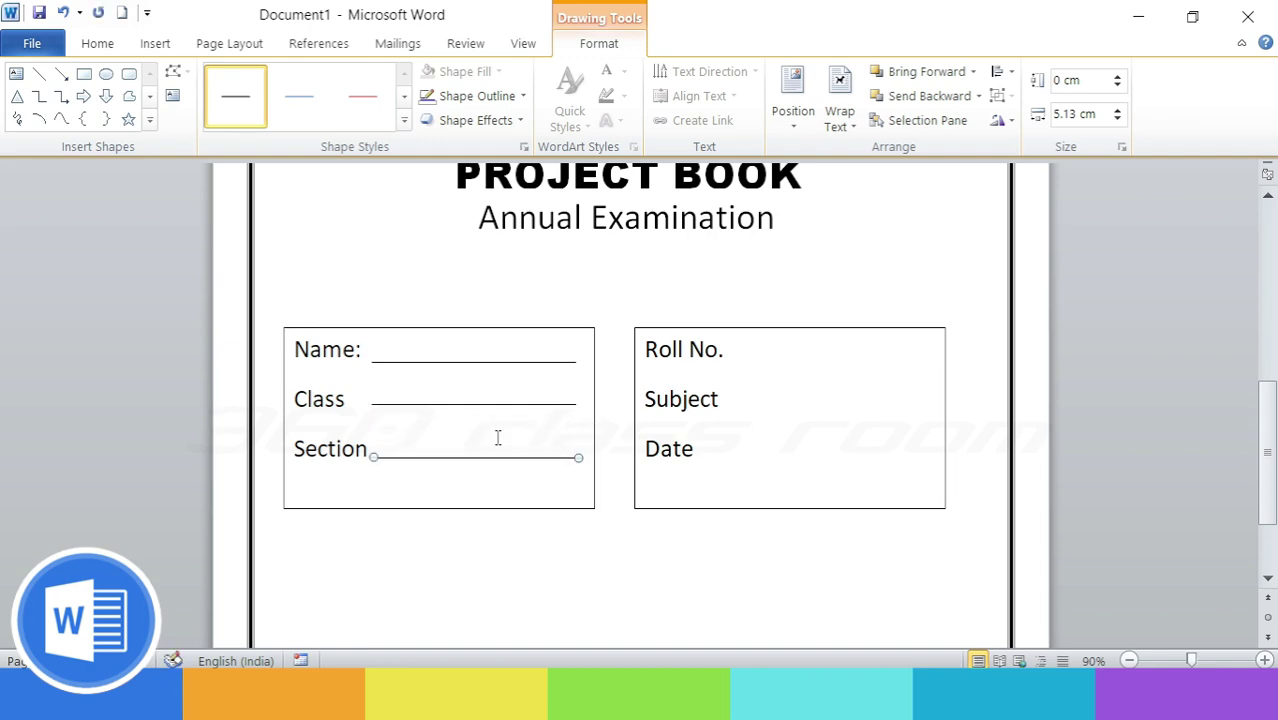
click(575, 560)
scroll(575, 560, up, 9)
scroll(575, 563, down, 3)
scroll(575, 563, down, 7)
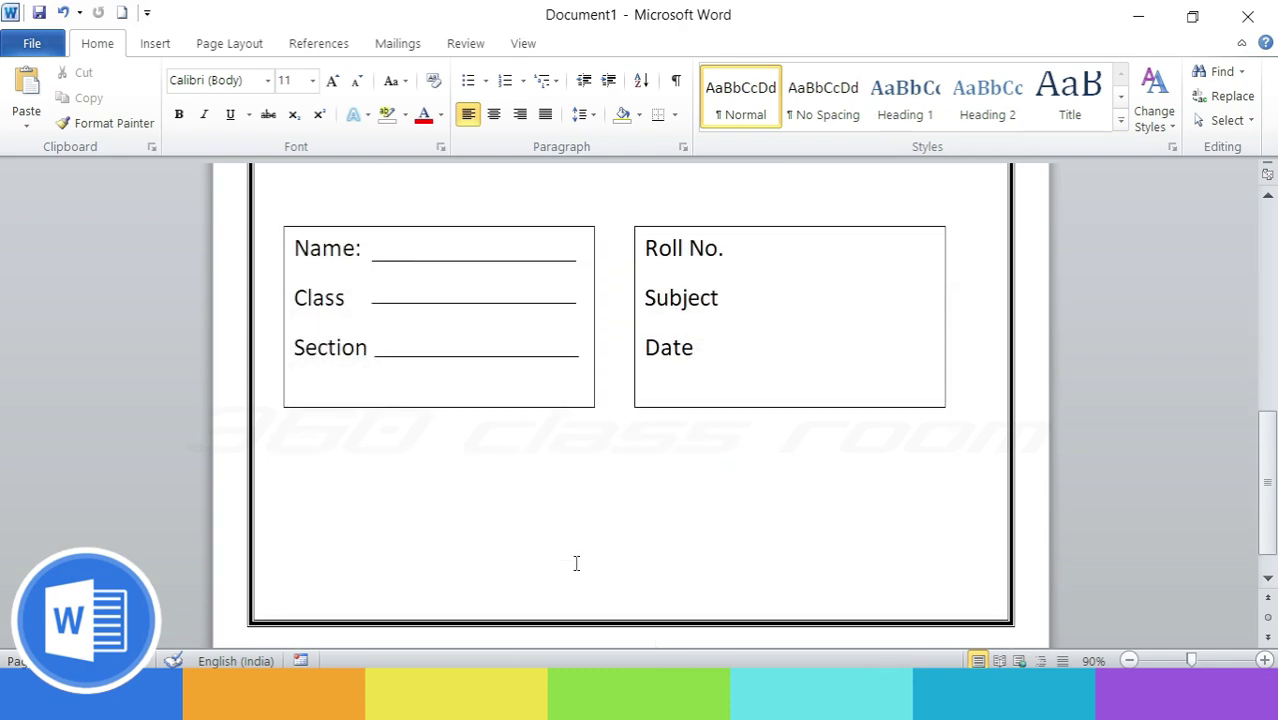
click(551, 355)
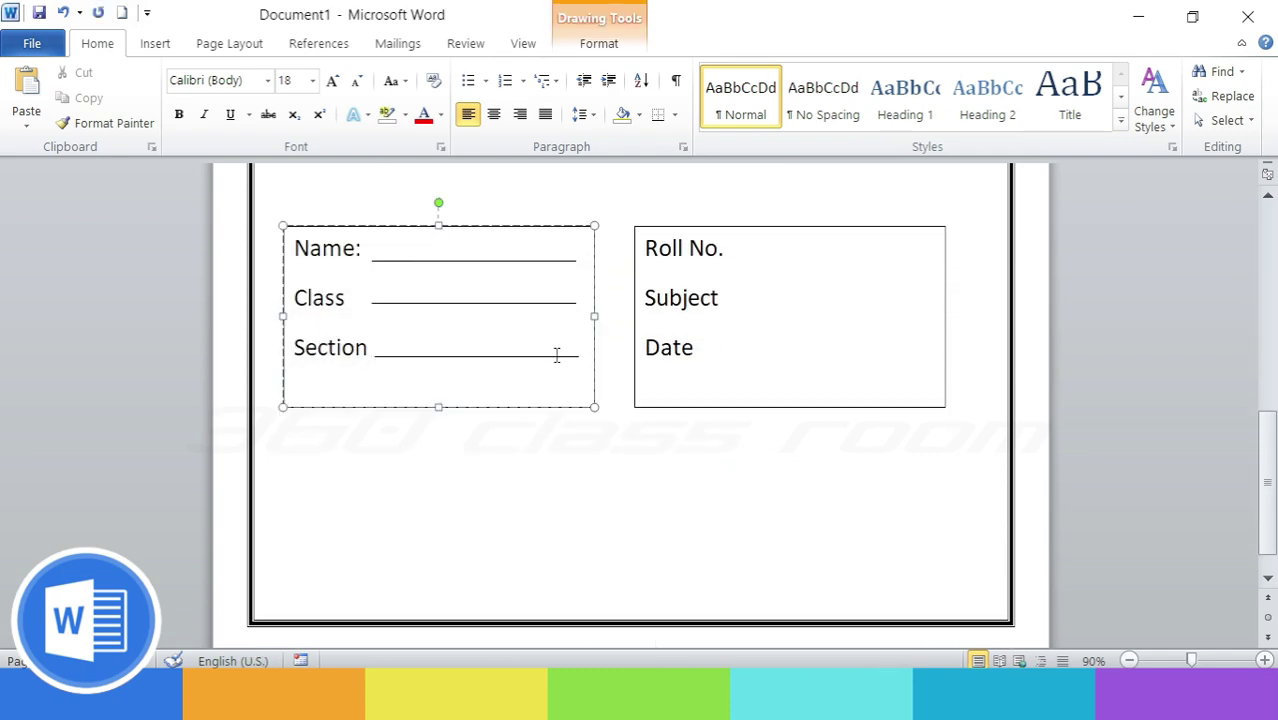
click(556, 357)
- Shift the Name/Class/Section box slightly left and a little lower
click(579, 469)
scroll(579, 469, up, 10)
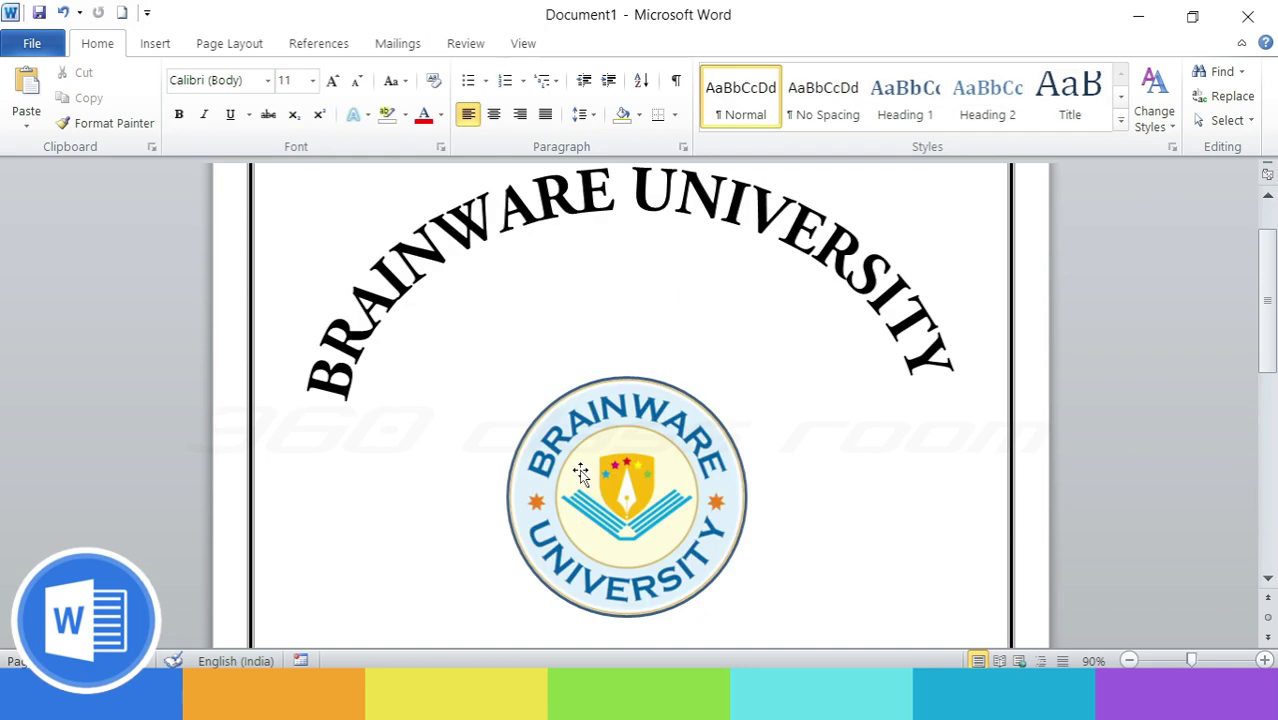
scroll(579, 469, down, 8)
scroll(618, 562, down, 3)
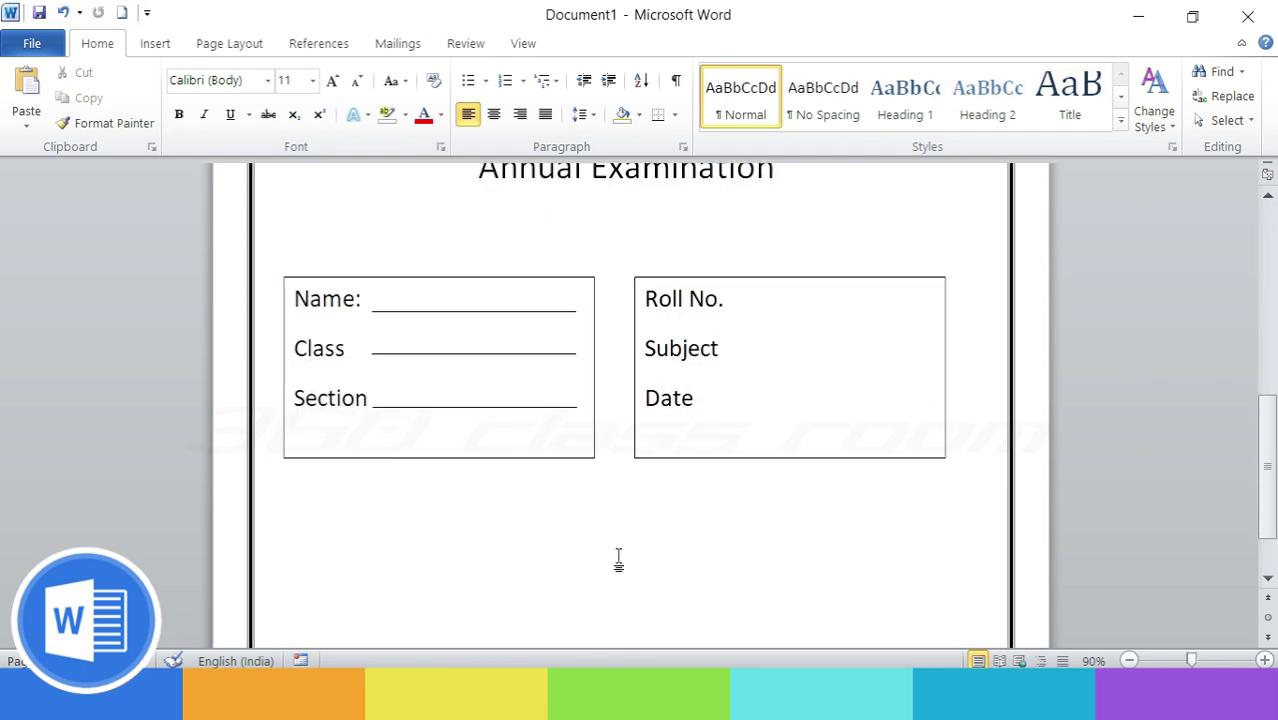
click(553, 279)
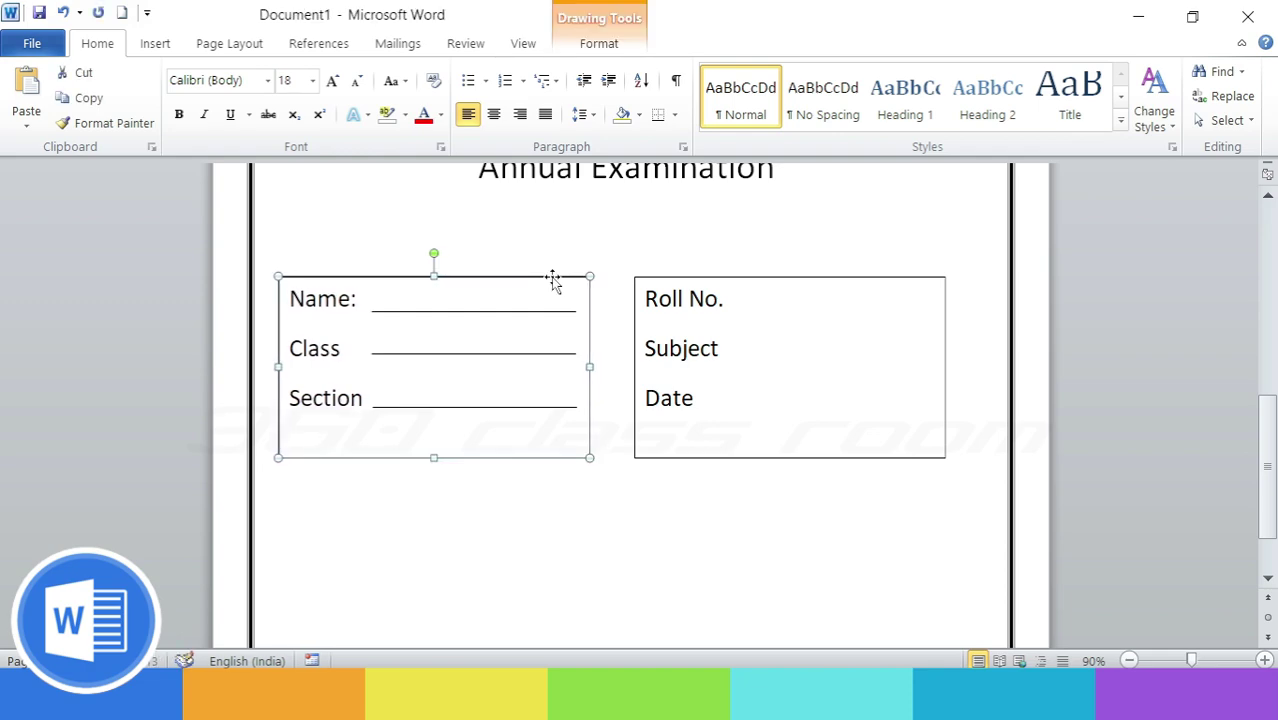
key(ctrl+Left)
key(ctrl+Left)
key(ctrl+Left)
key(ctrl+Left)
key(ctrl+Left)
key(ctrl+Left)
key(ctrl+Left)
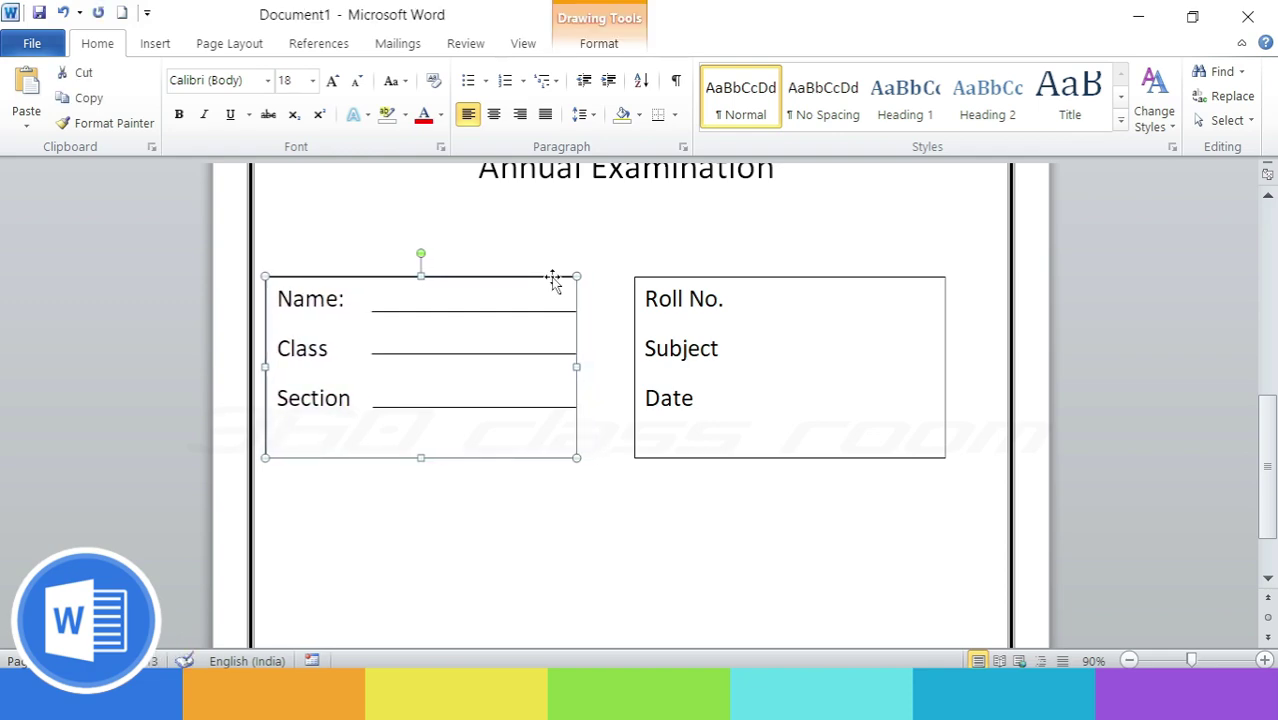
scroll(609, 405, down, 2)
drag(505, 375, 503, 396)
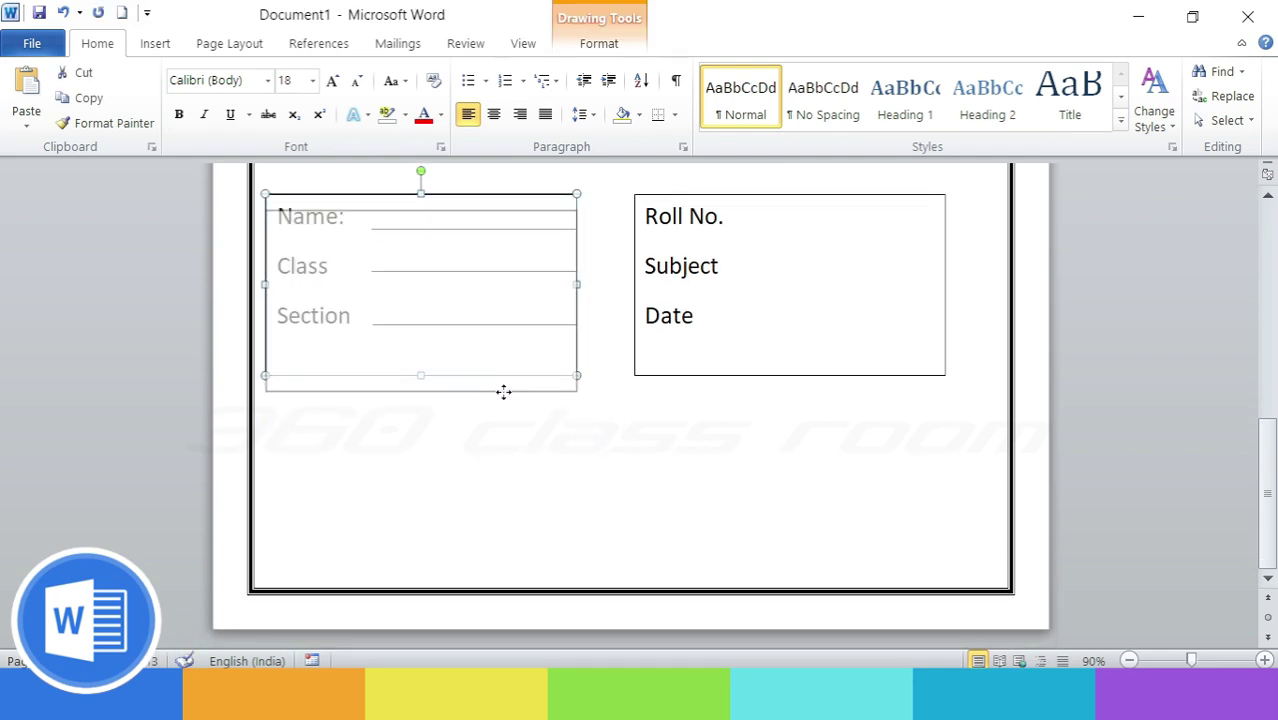
- Move the three fill-in lines down together to sit beside their labels
click(505, 228)
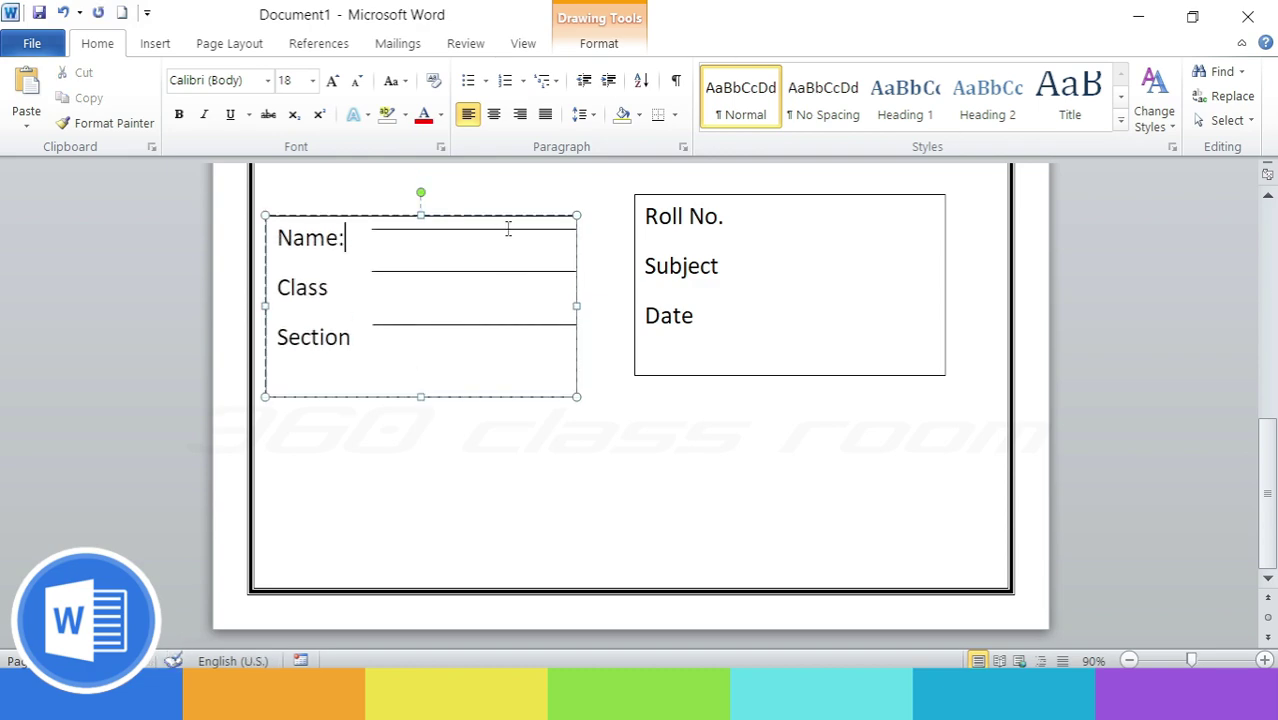
click(505, 229)
shift+click(510, 272)
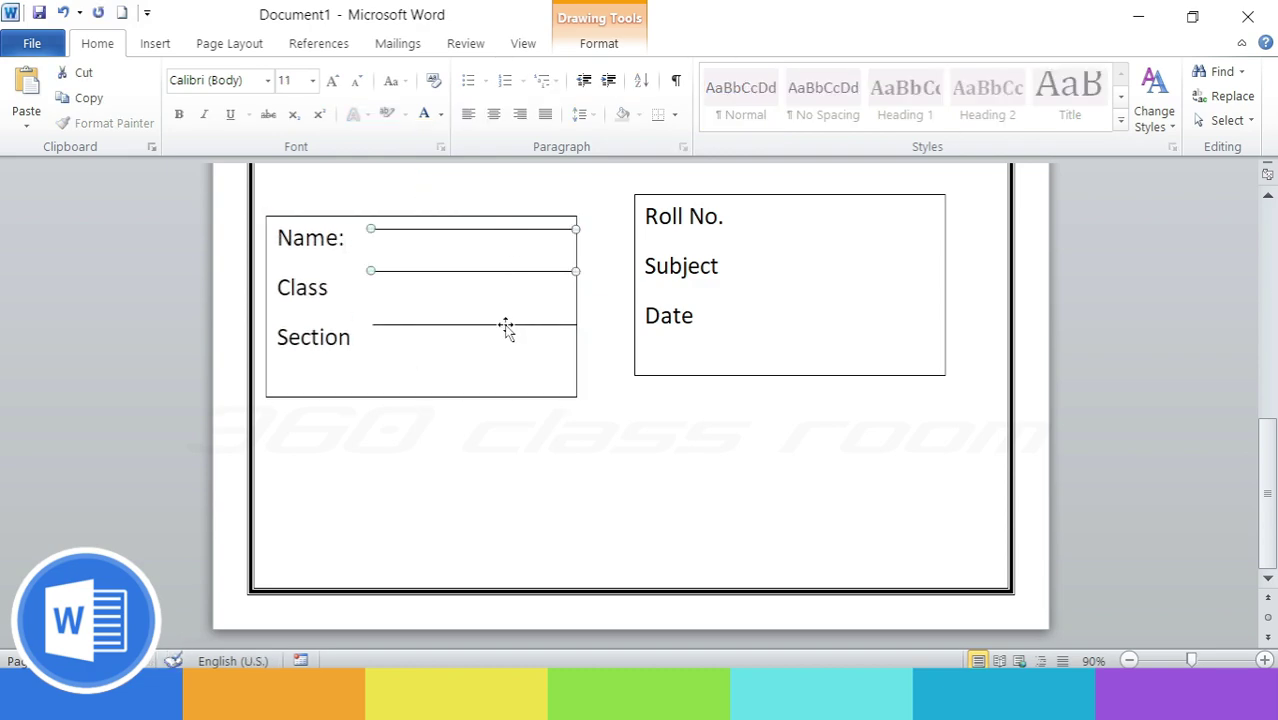
shift+click(506, 326)
drag(504, 328, 507, 335)
key(Down)
key(Down)
key(Down)
key(Down)
key(Down)
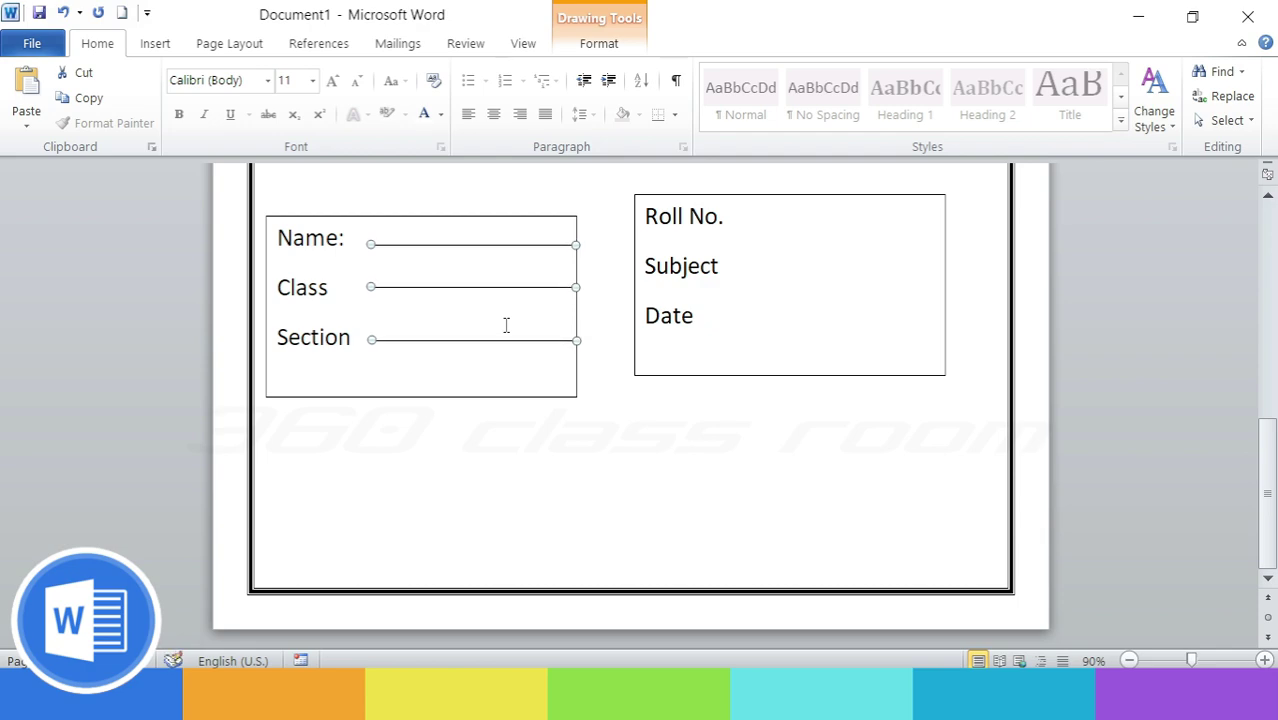
key(Down)
key(Down)
key(Down)
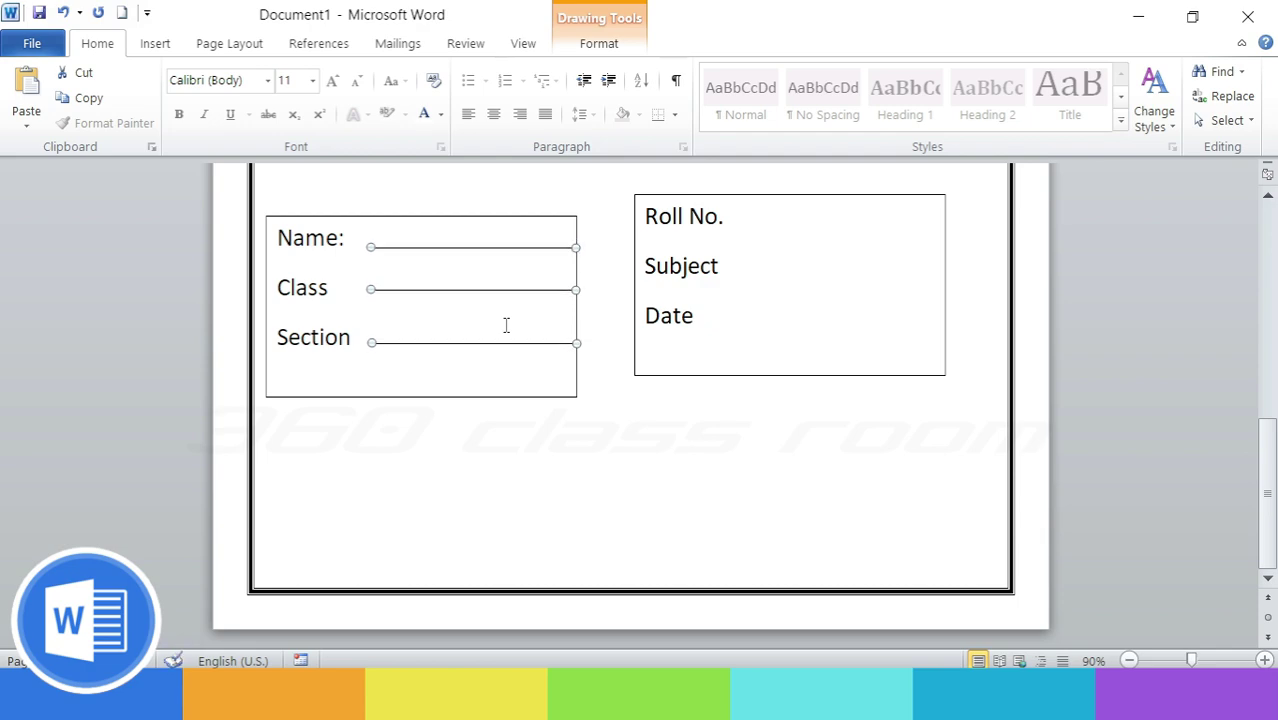
key(Down)
key(Down)
click(505, 325)
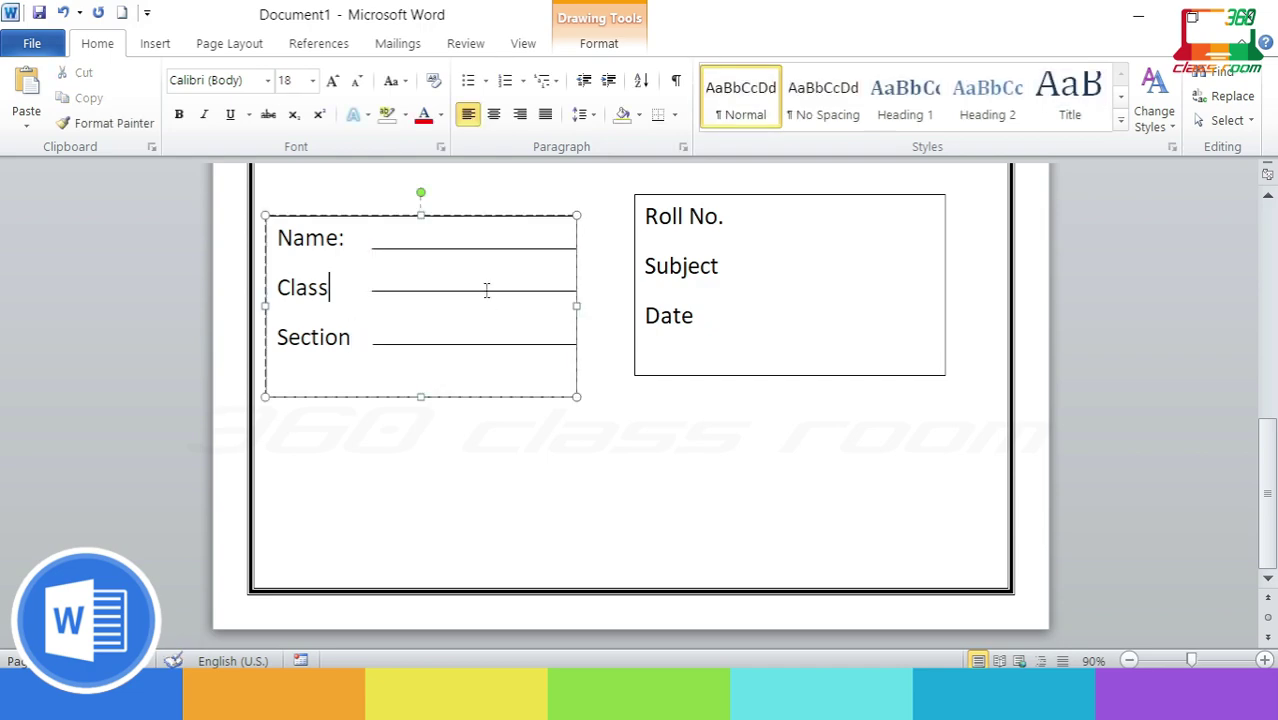
- Lower the Class line a little more so it sits level with its label
click(486, 292)
key(Down)
key(Down)
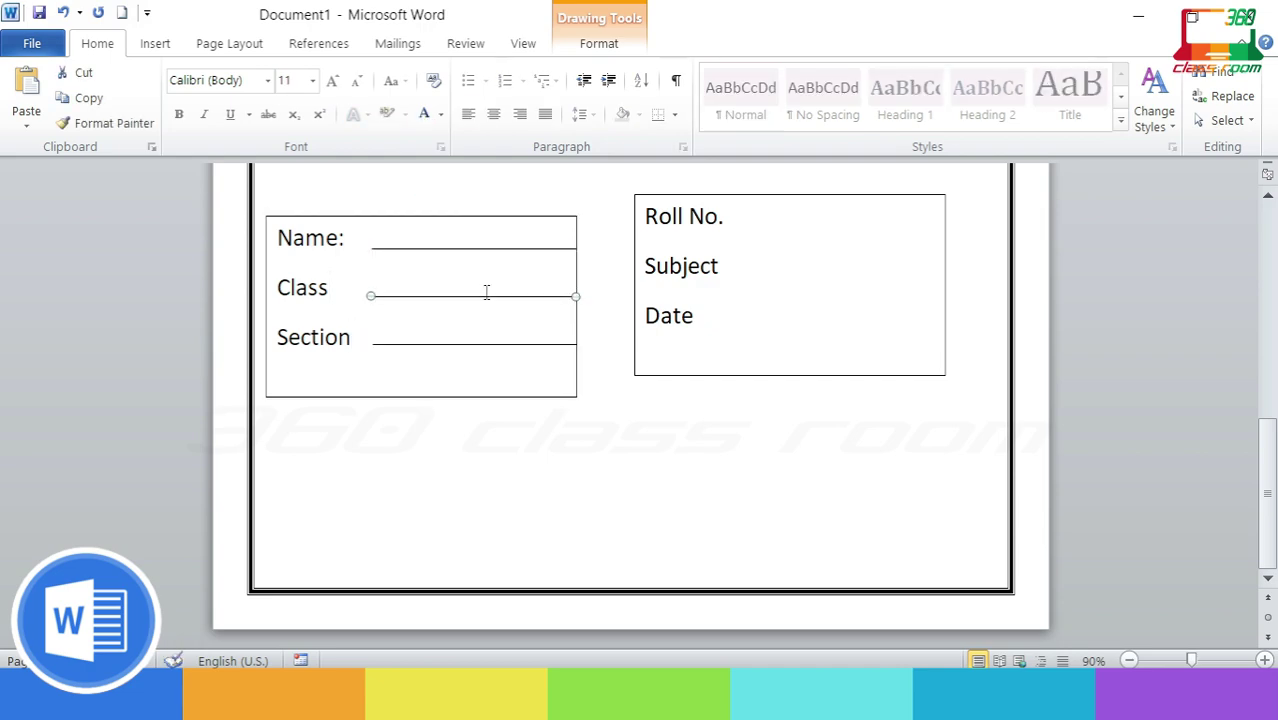
key(Down)
click(628, 375)
- Lower the Roll No. box so its top lines up with the left box
scroll(542, 417, down, 10)
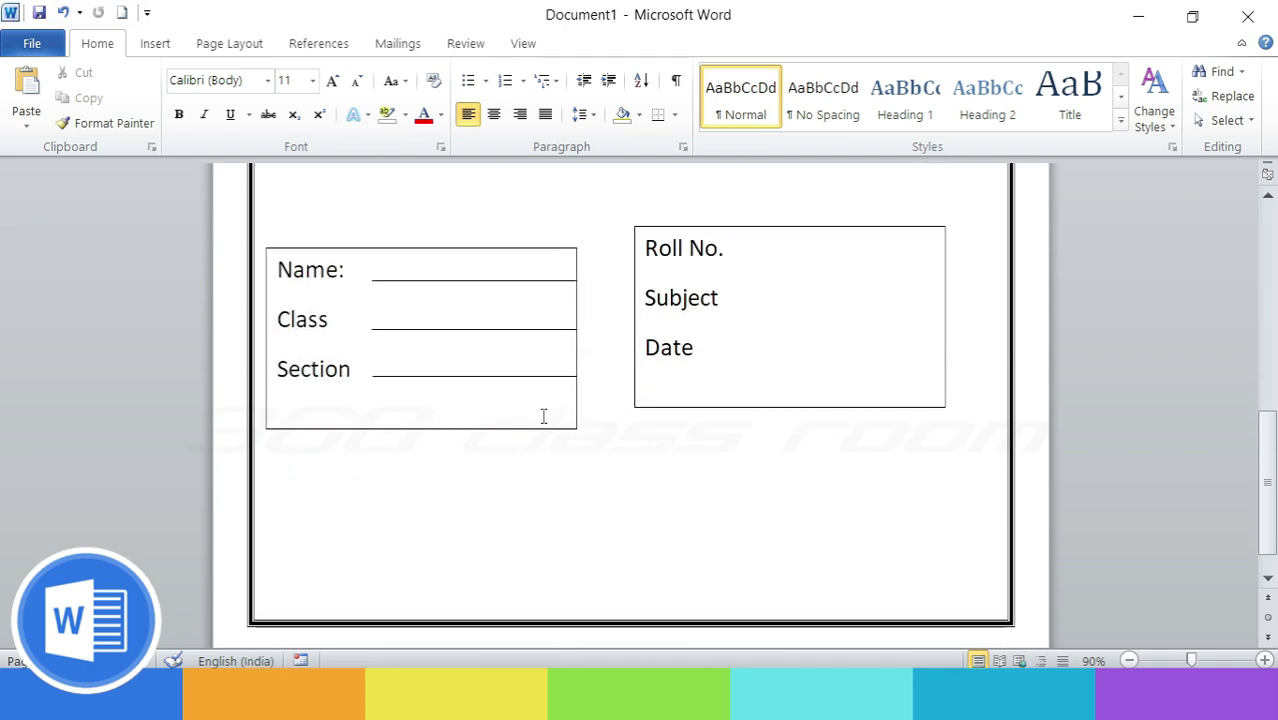
click(513, 378)
click(747, 514)
scroll(747, 514, down, 6)
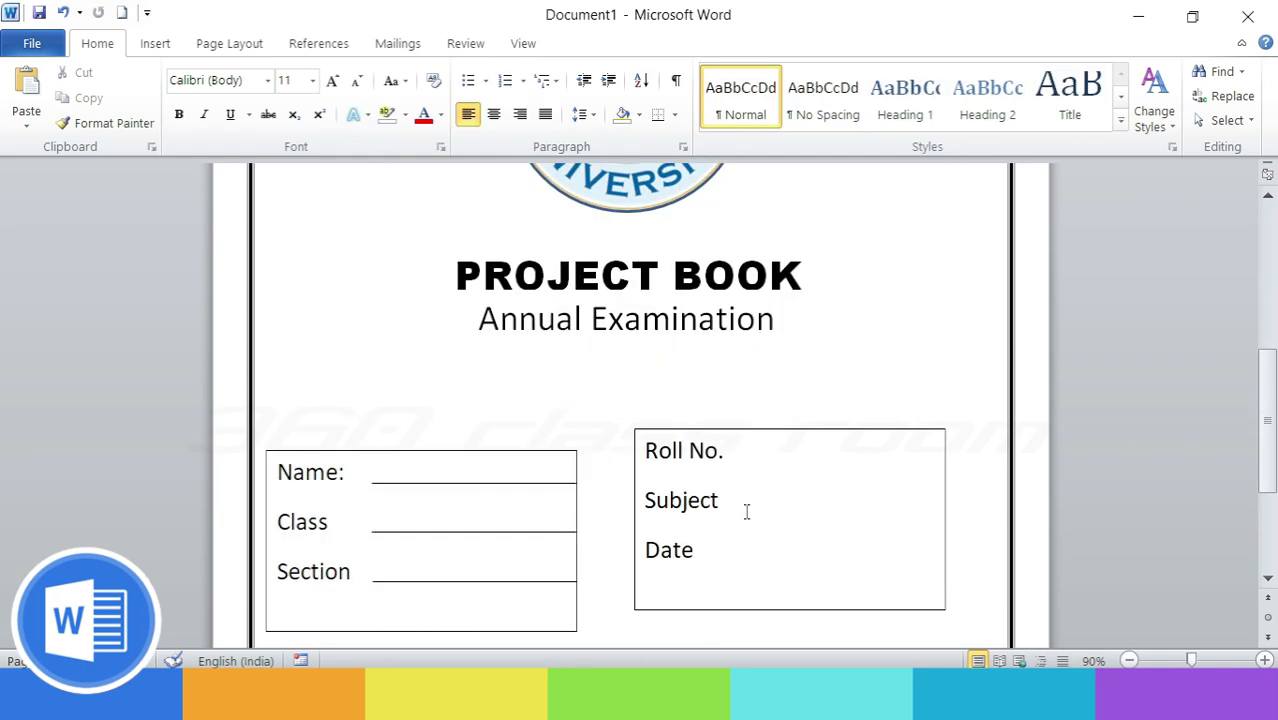
scroll(747, 514, down, 4)
click(806, 227)
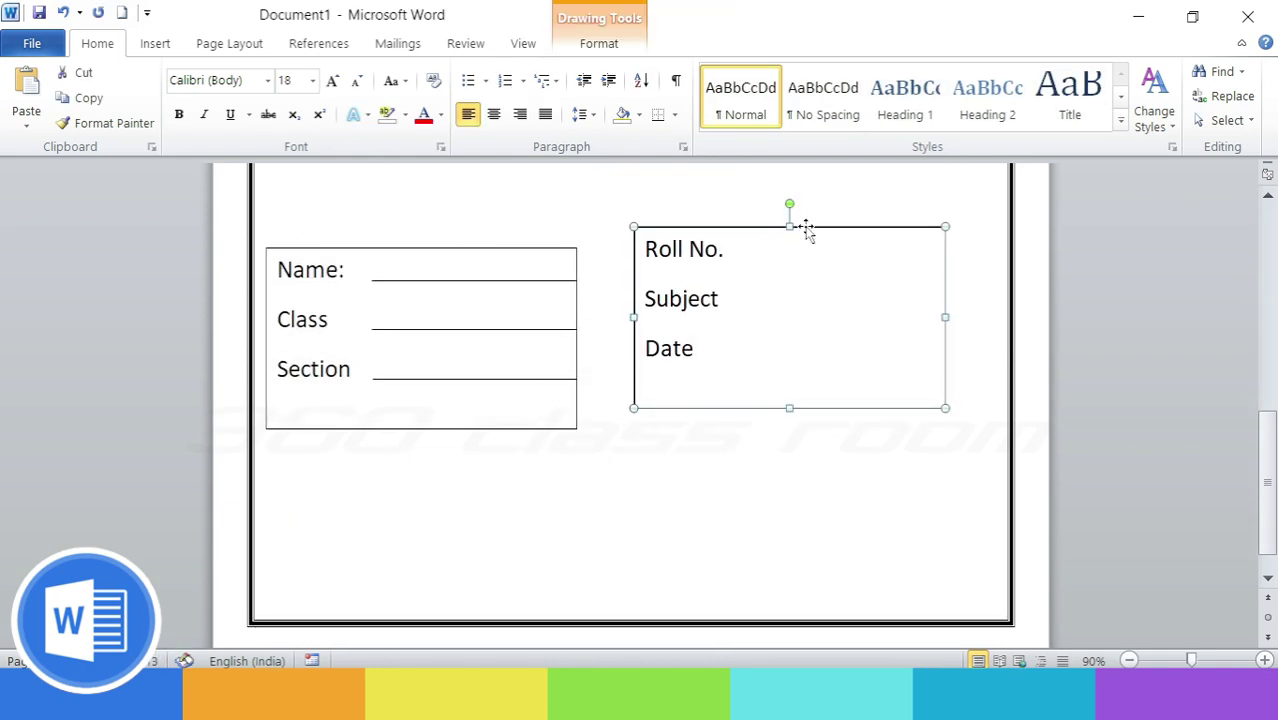
key(Down)
key(Down)
key(Down)
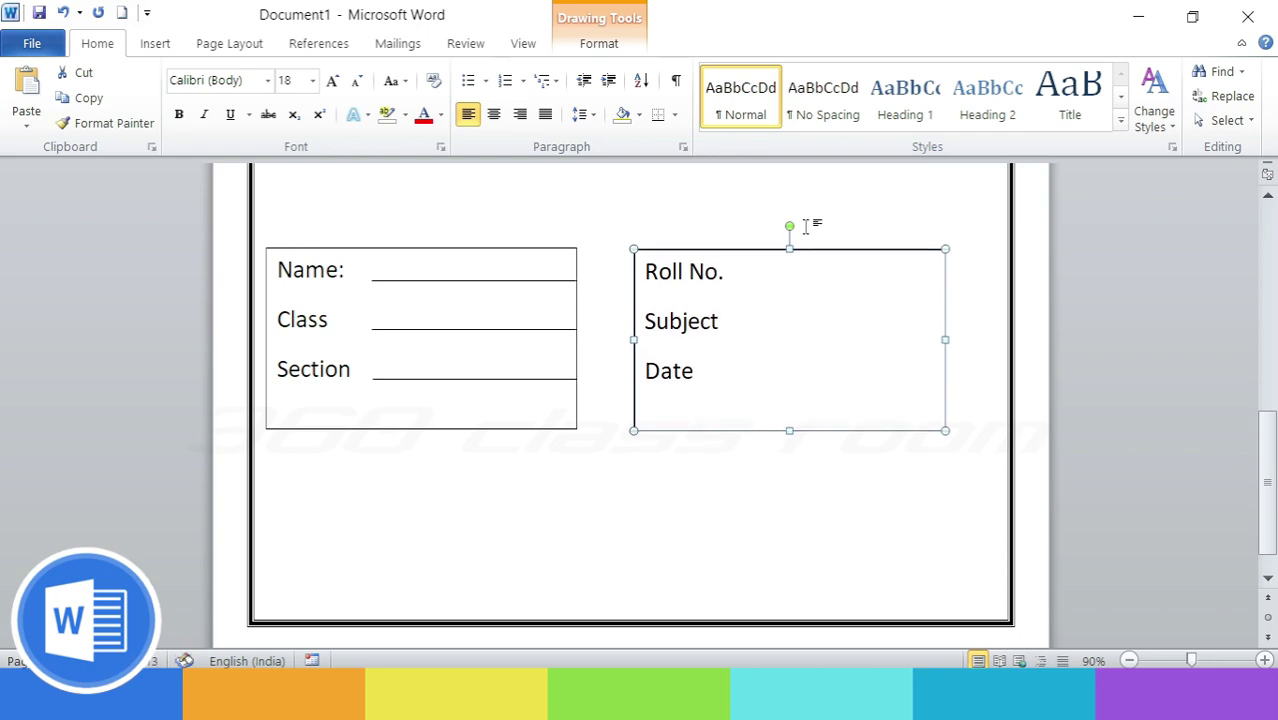
click(849, 513)
- Select the three fill-in lines in the Name block
scroll(955, 533, down, 5)
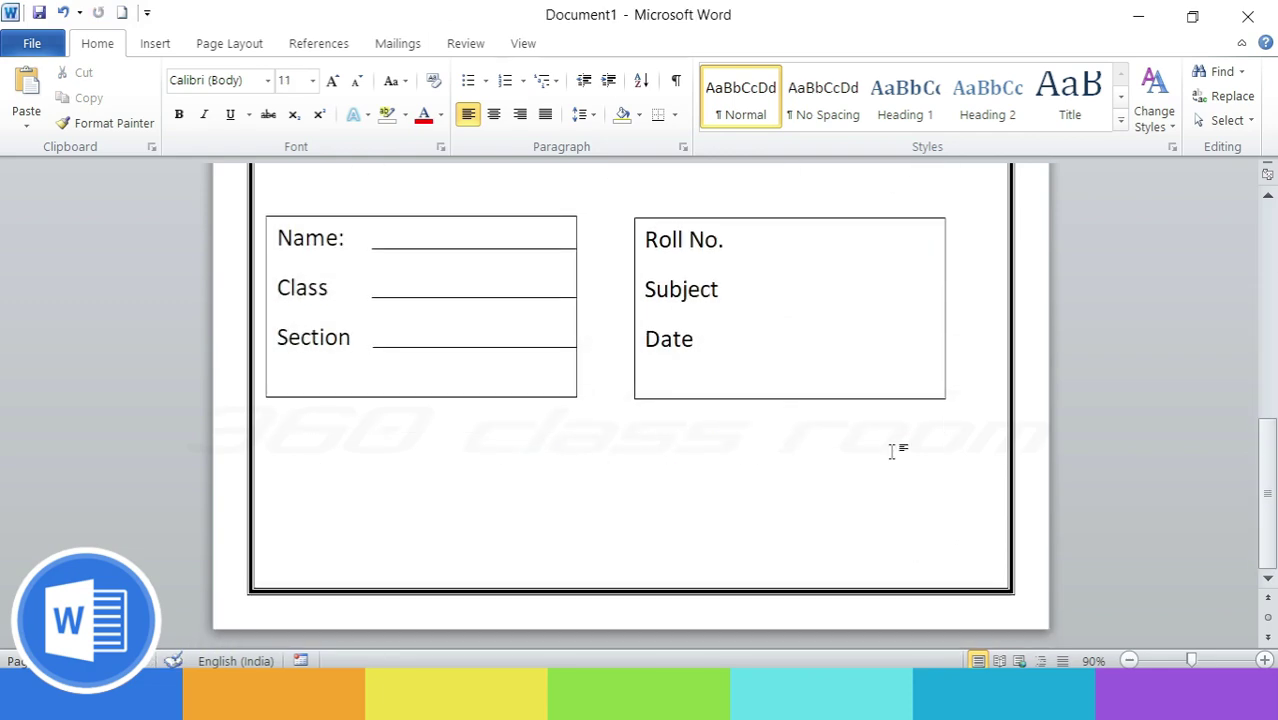
click(481, 250)
click(487, 248)
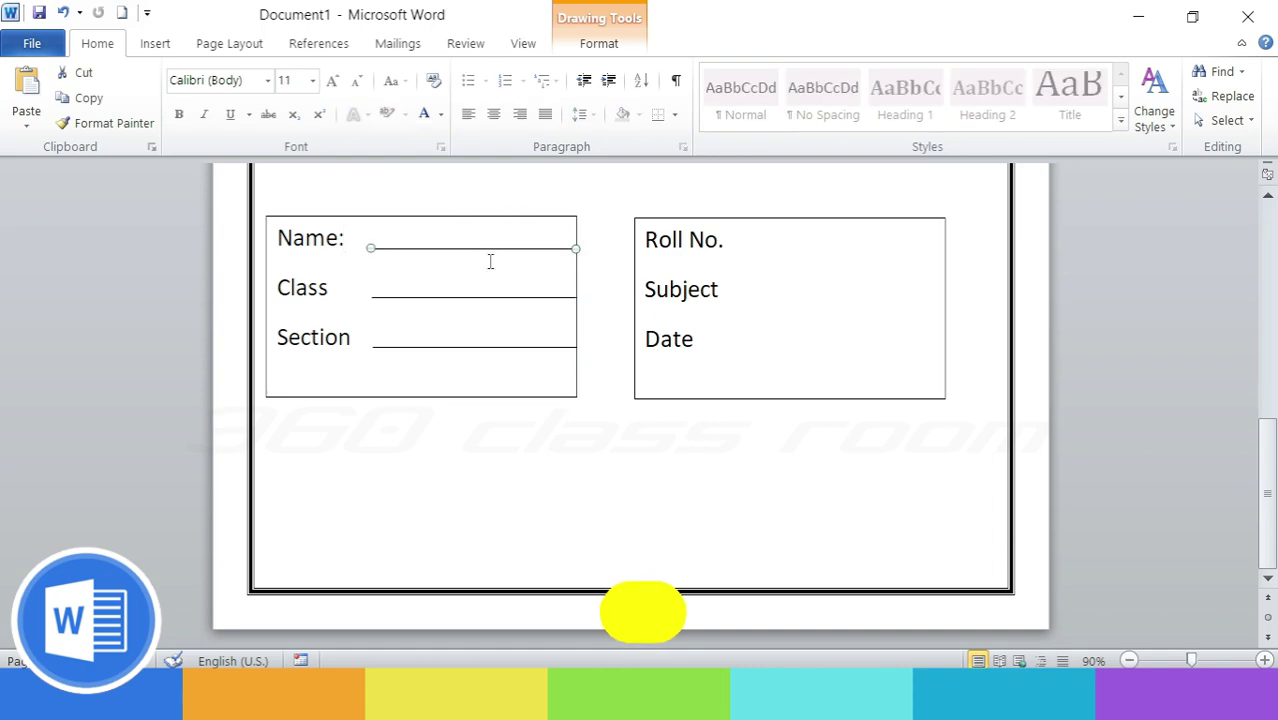
shift+click(505, 297)
shift+click(513, 347)
- Paste a copy of the three lines and shift it right into the Roll No. box
key(ctrl+c)
key(ctrl+v)
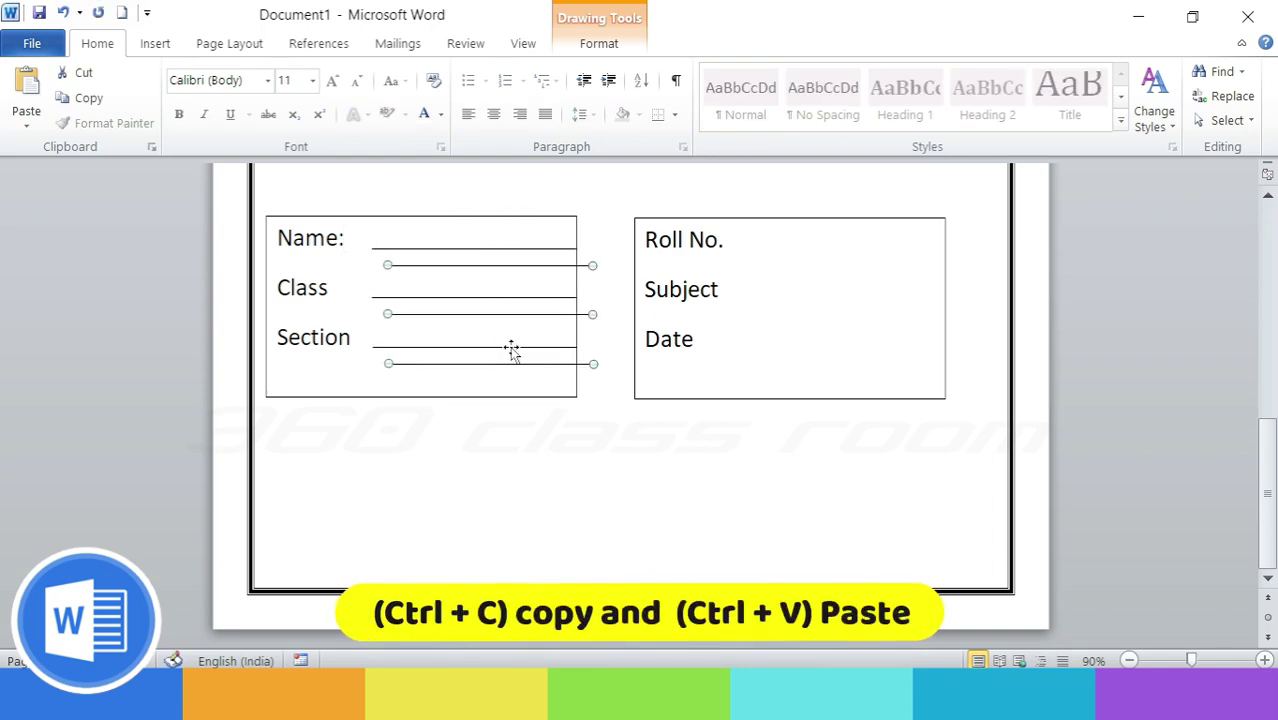
key(Right)
key(Right)
key(Right)
key(Right)
key(Right)
key(Right)
key(Right)
key(Right)
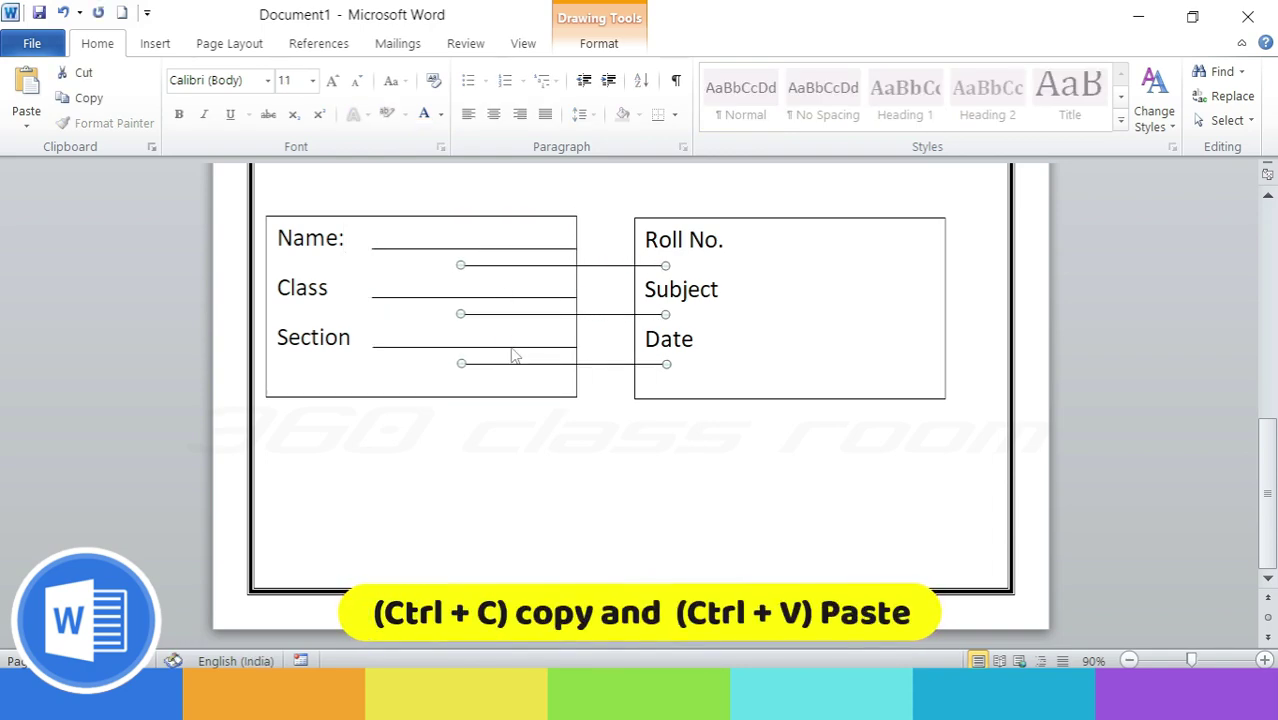
key(Right)
key(Right)
key(Right)
key(Right)
key(Right)
key(Right)
key(Right)
key(Right)
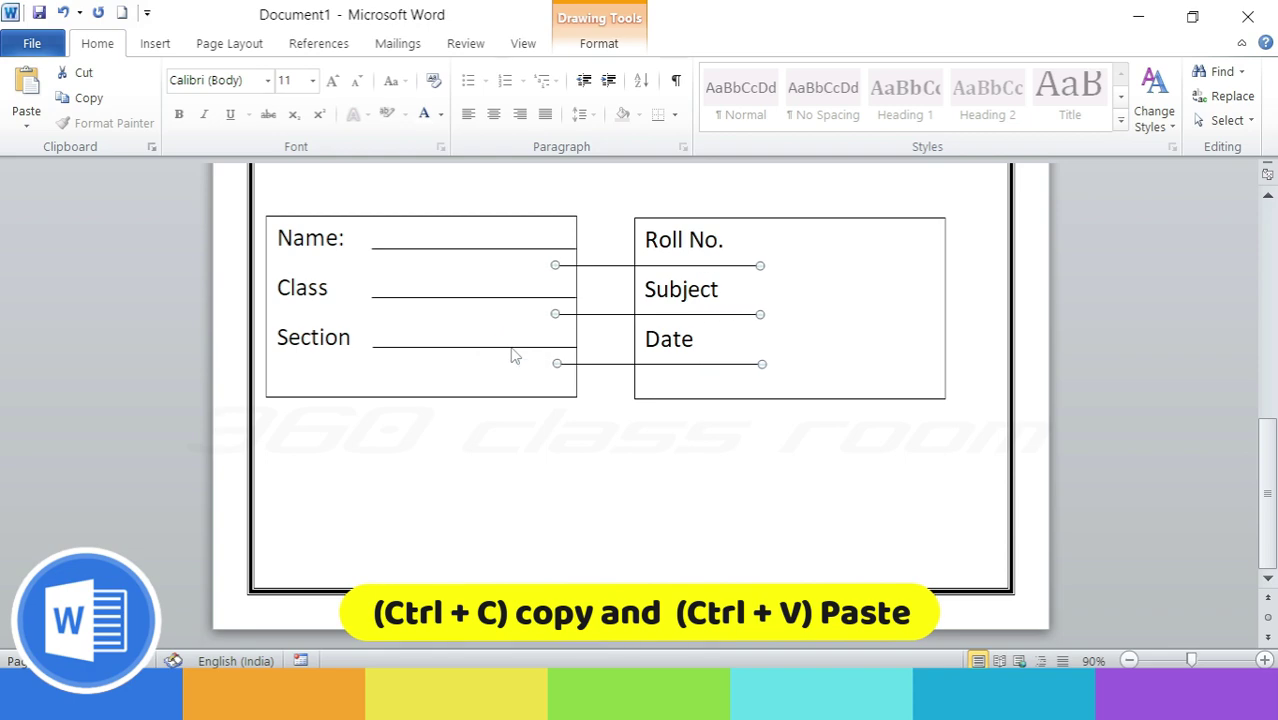
key(Right)
key(Right)
key(Right)
key(Right)
key(Right)
key(Right)
key(Right)
key(Right)
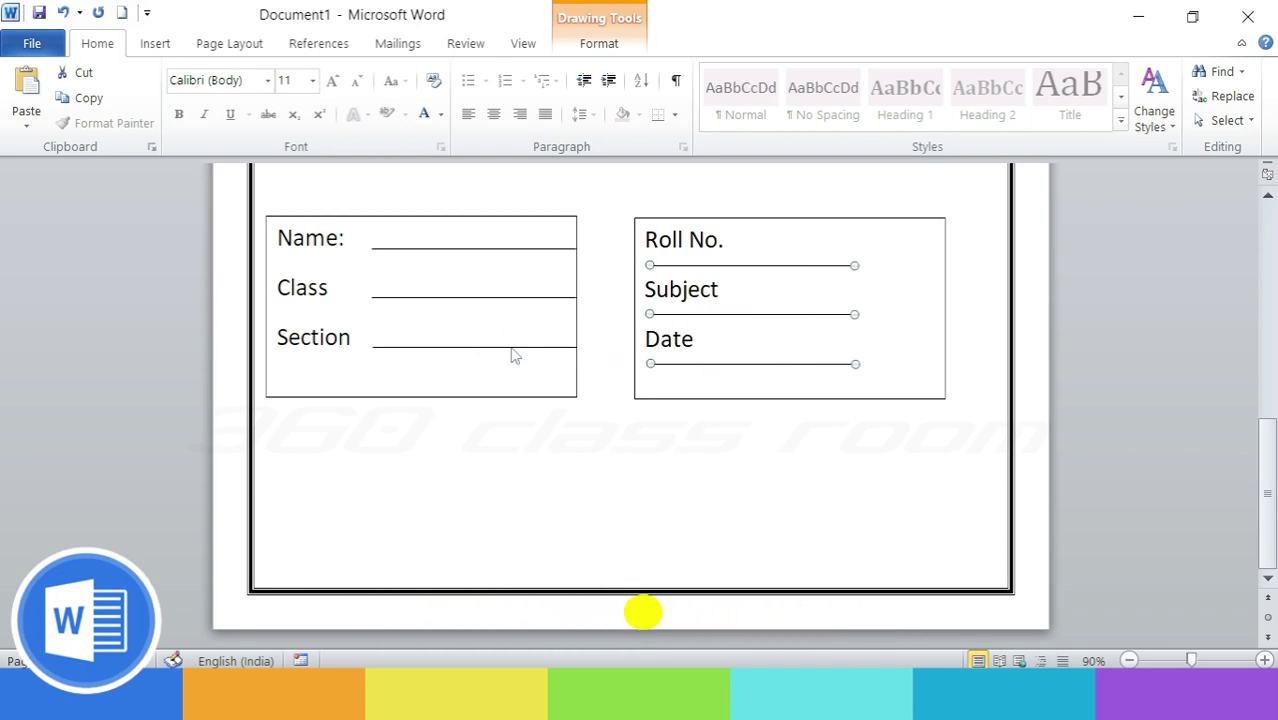
key(Right)
key(Right)
key(Right)
key(Right)
key(Right)
key(Right)
key(Right)
key(Right)
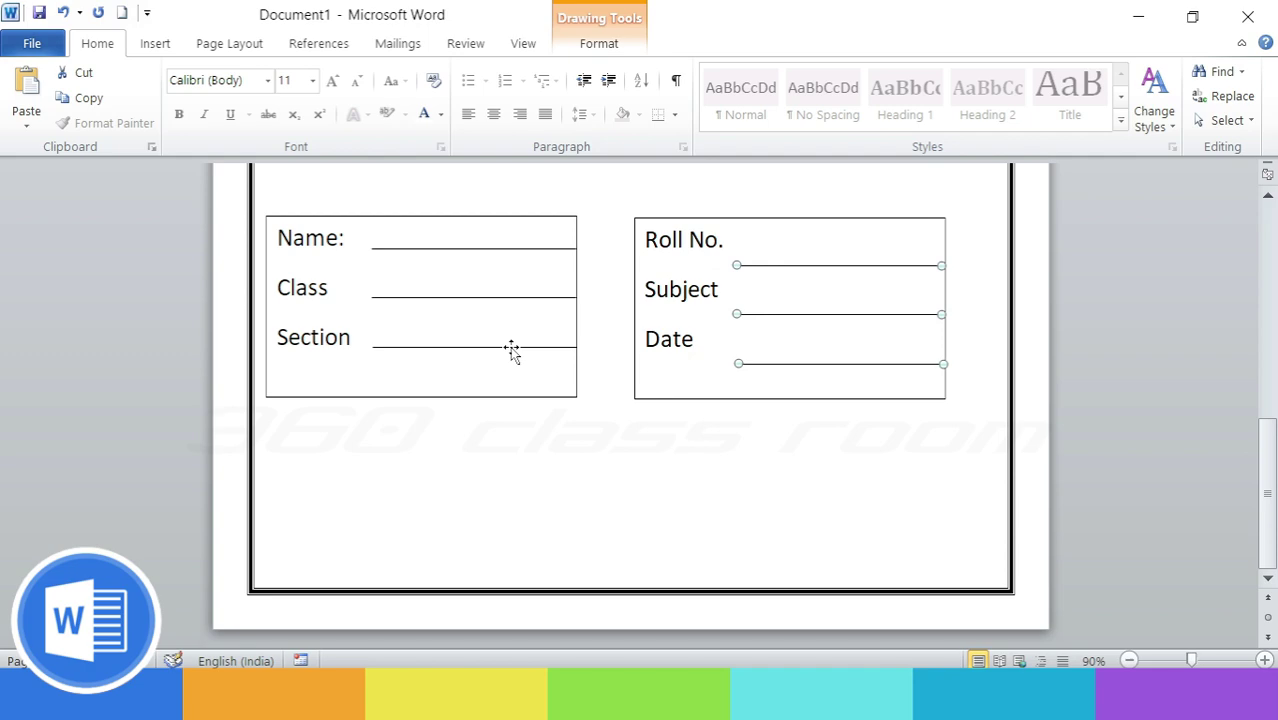
key(Up)
key(Up)
key(Up)
key(Up)
key(Up)
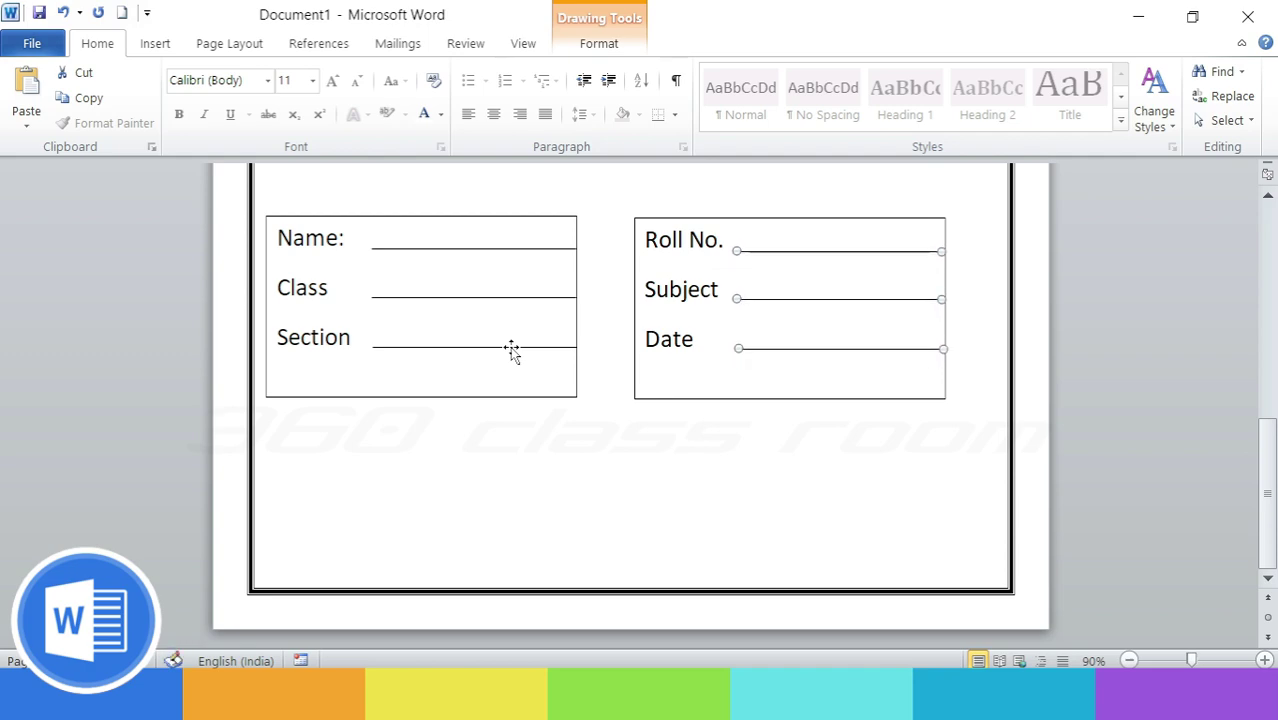
key(Up)
click(511, 350)
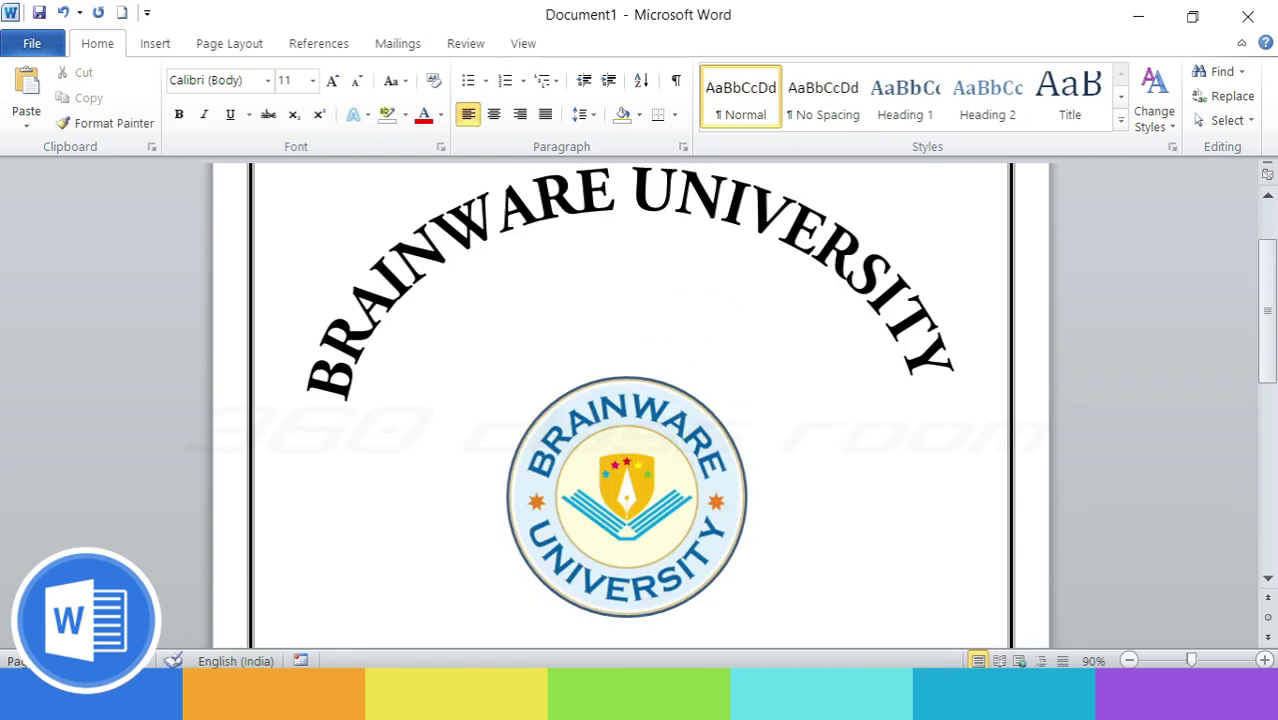
- Move the copied lines down to sit beside Roll No., Subject and Date
scroll(594, 402, down, 3)
scroll(594, 402, down, 5)
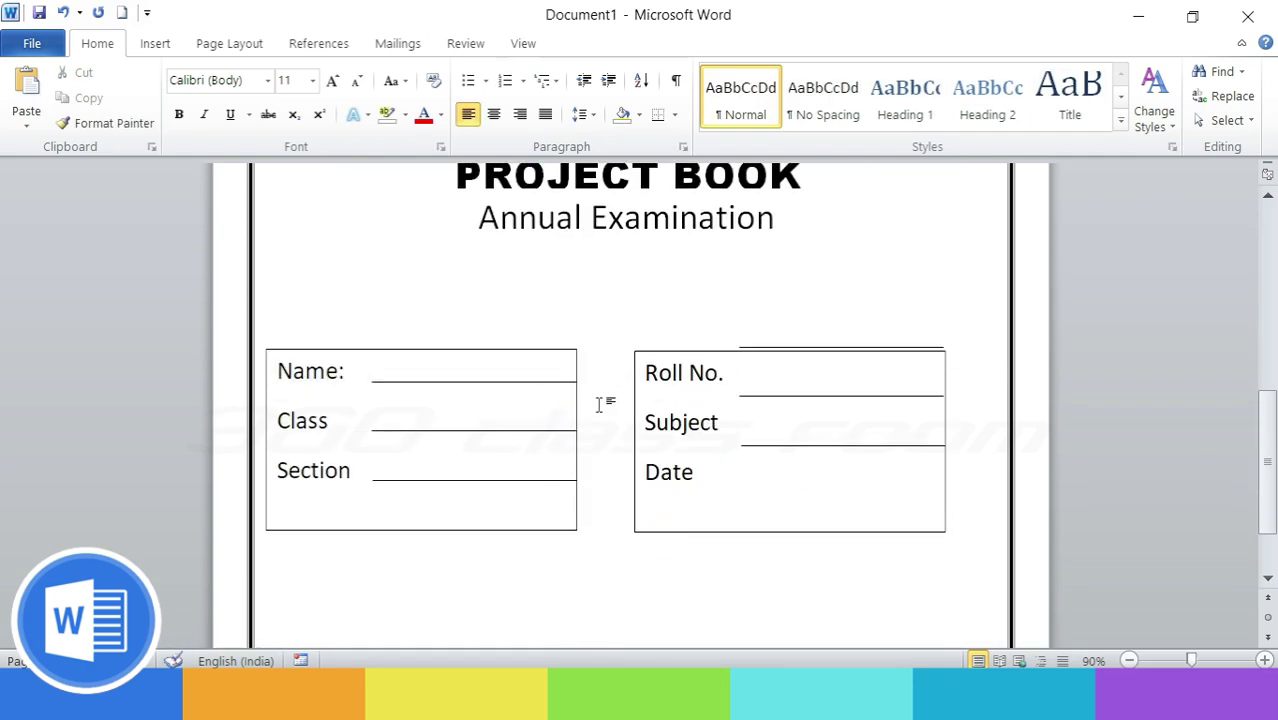
click(918, 445)
shift+click(899, 395)
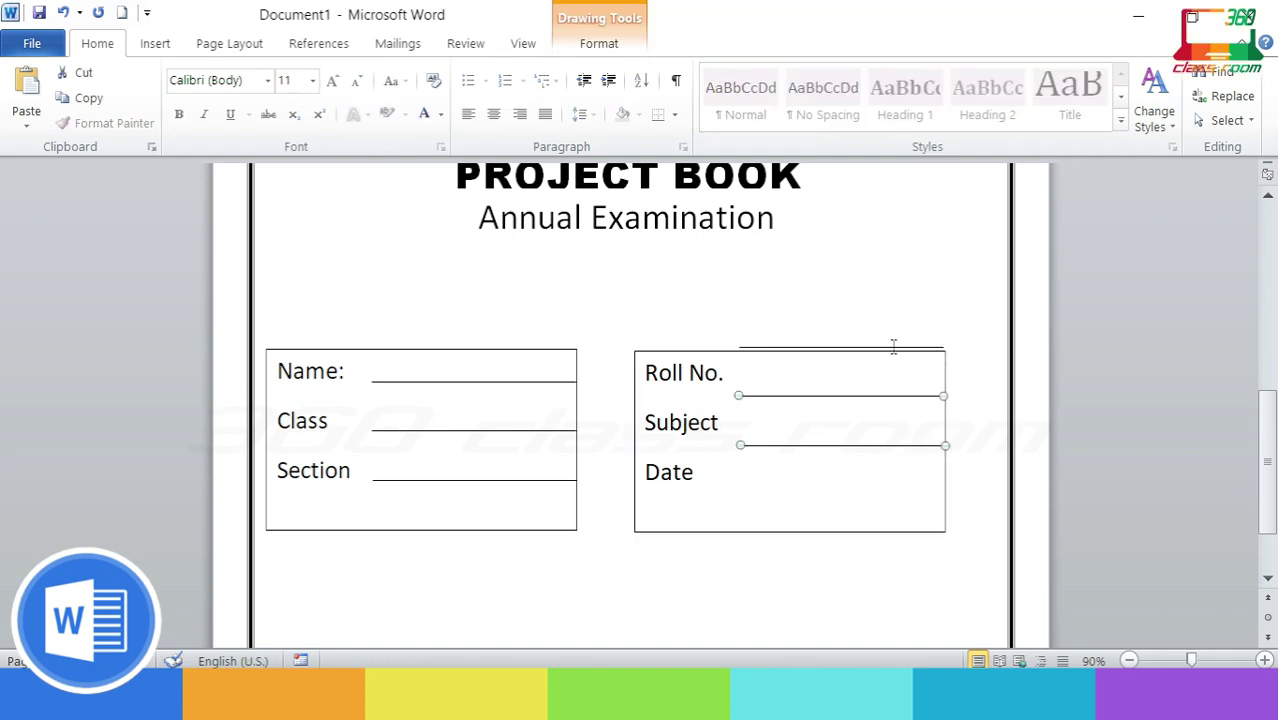
shift+click(893, 346)
key(Down)
key(Down)
key(Down)
key(Down)
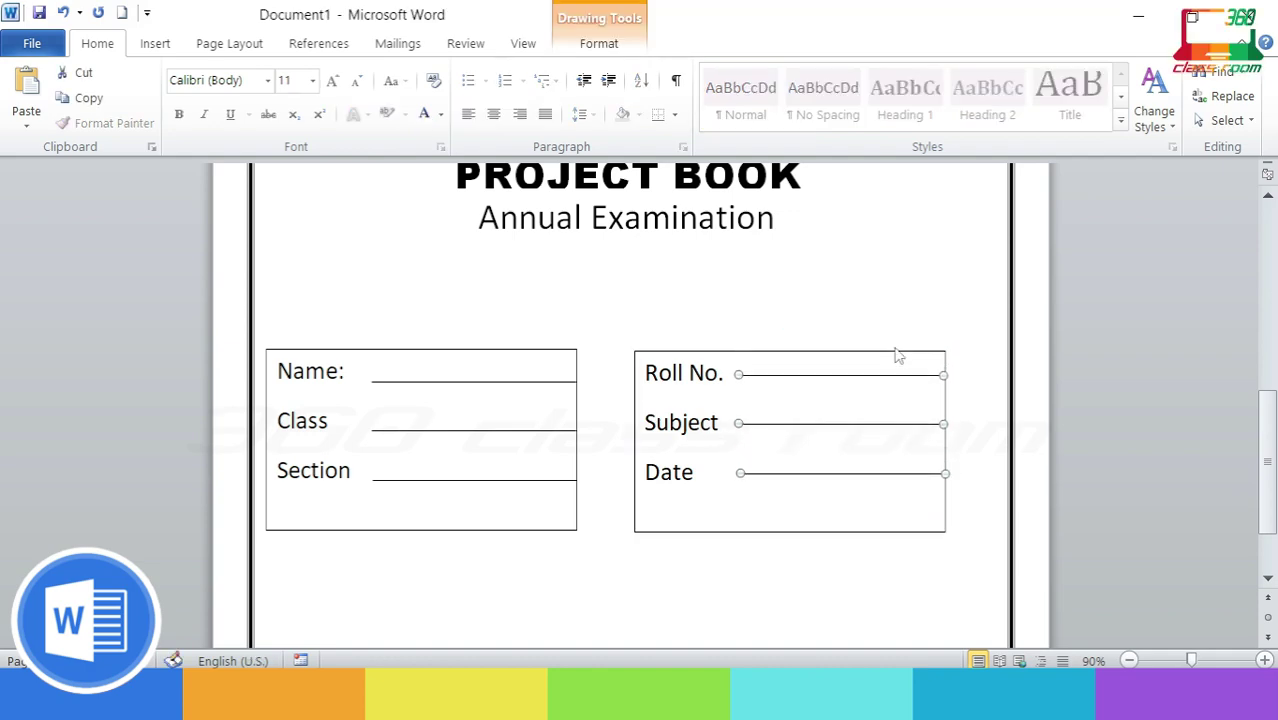
key(Down)
key(Down)
key(Down)
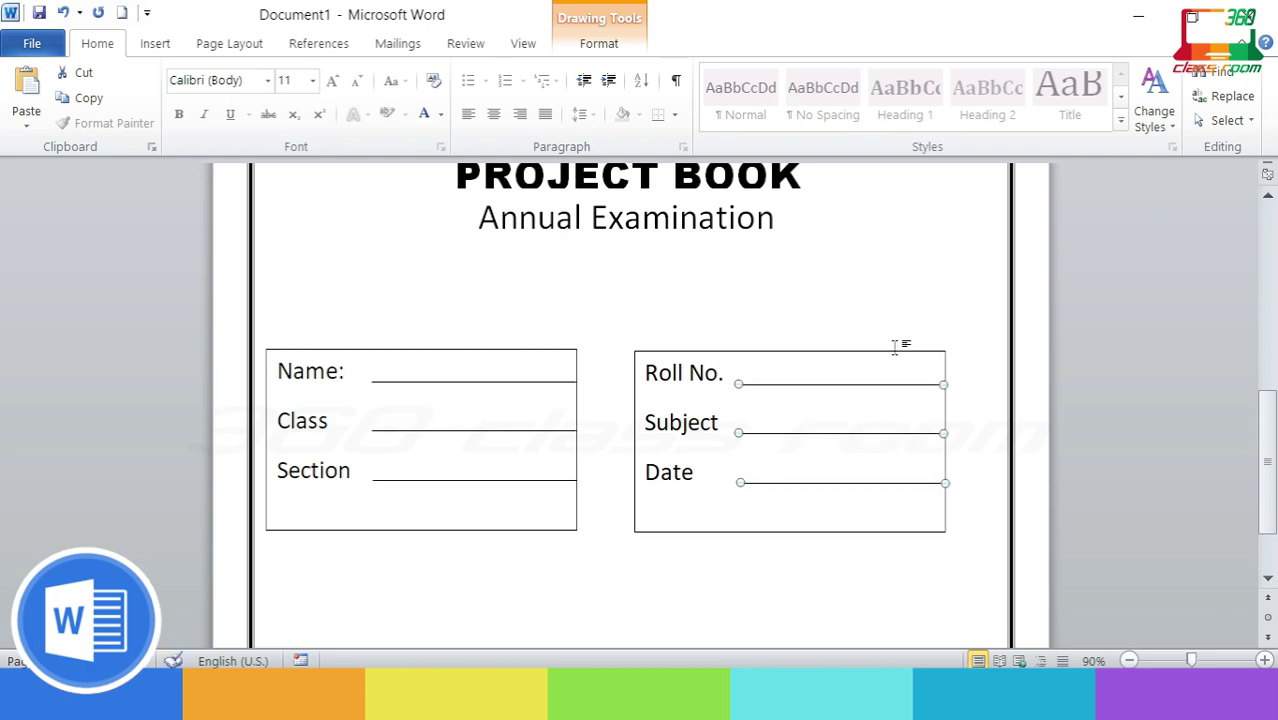
click(696, 506)
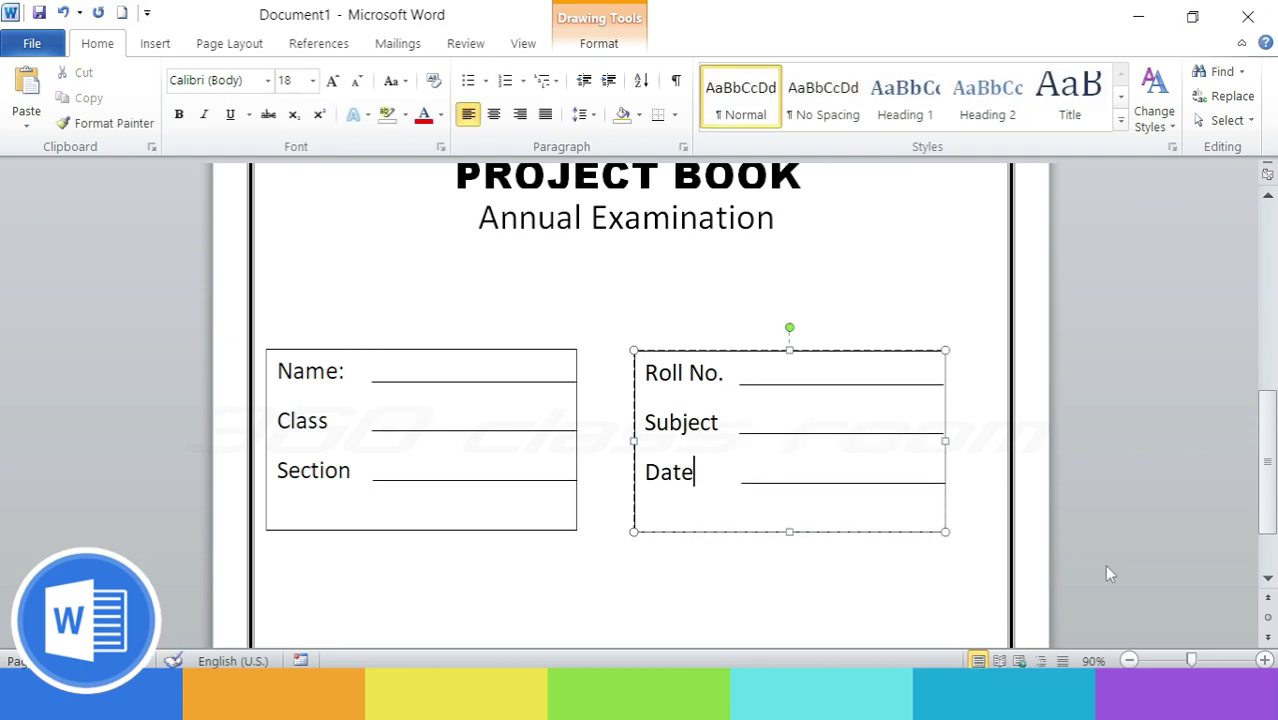
key(ctrl+Home)
- Remove the border from the Roll No. text box with No Outline
scroll(1108, 573, down, 10)
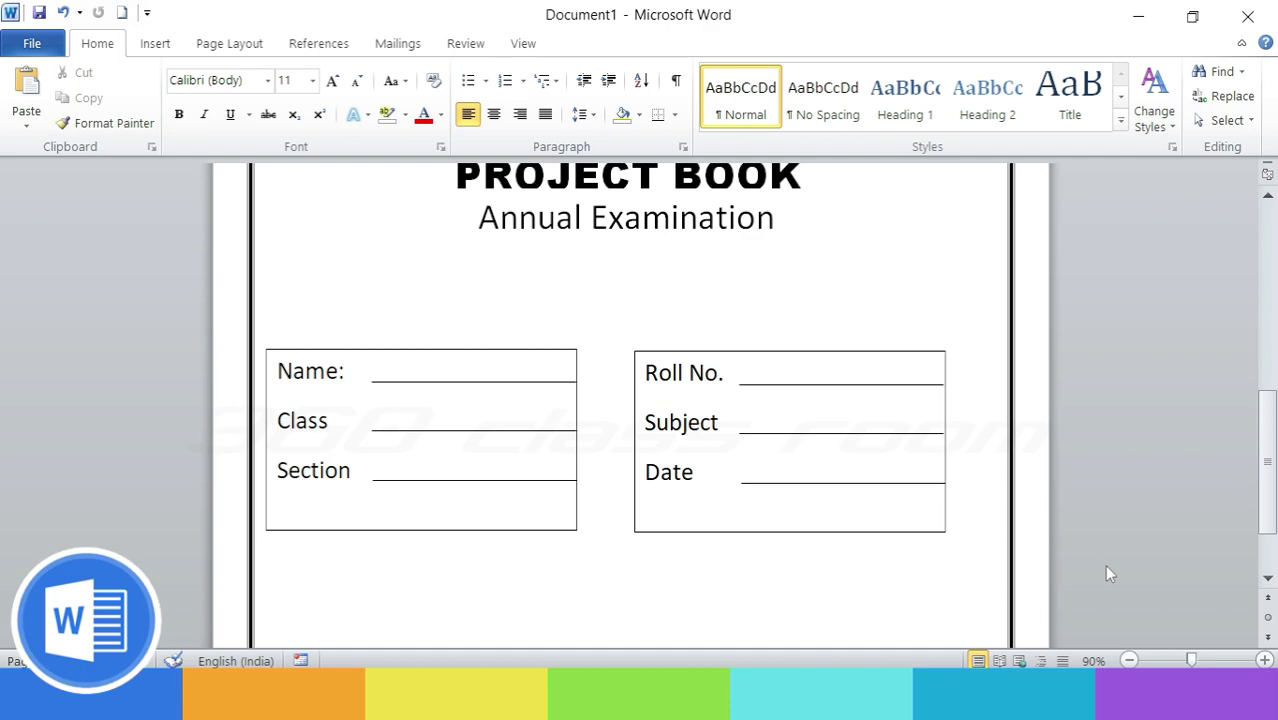
scroll(1104, 564, down, 2)
scroll(1062, 555, down, 5)
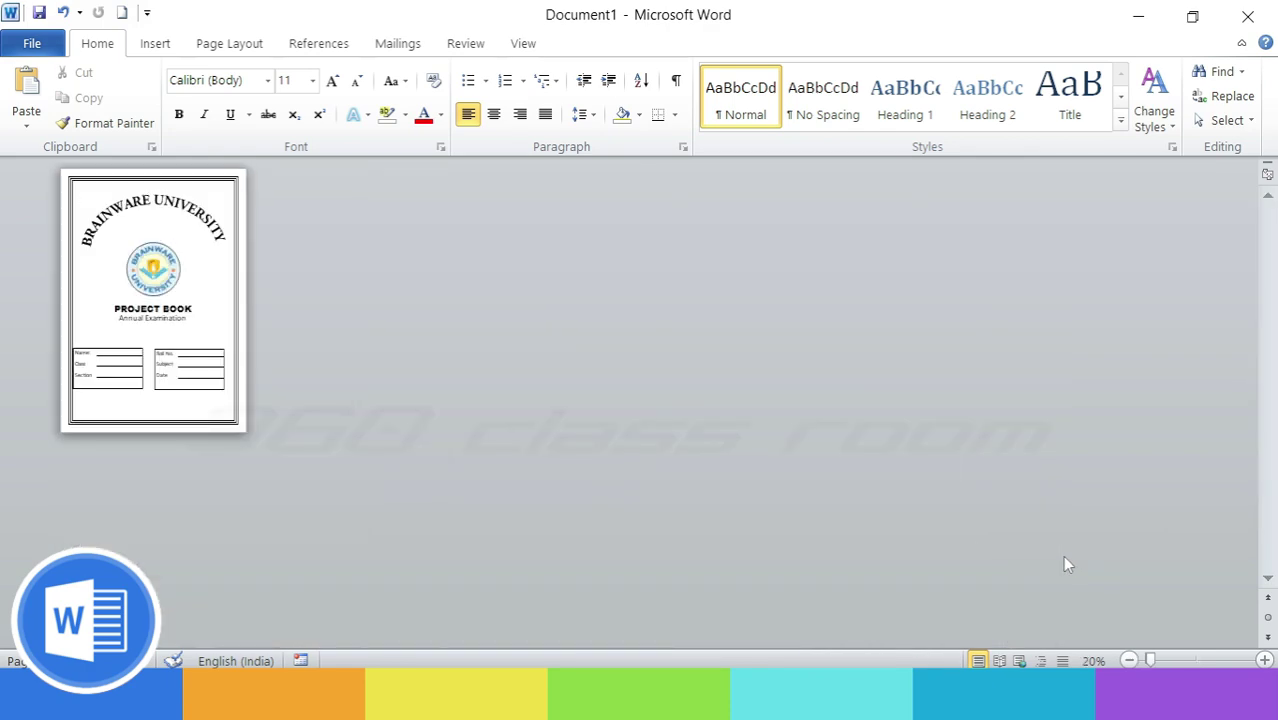
scroll(1065, 562, up, 6)
scroll(1065, 562, down, 1)
scroll(1065, 562, down, 8)
click(850, 459)
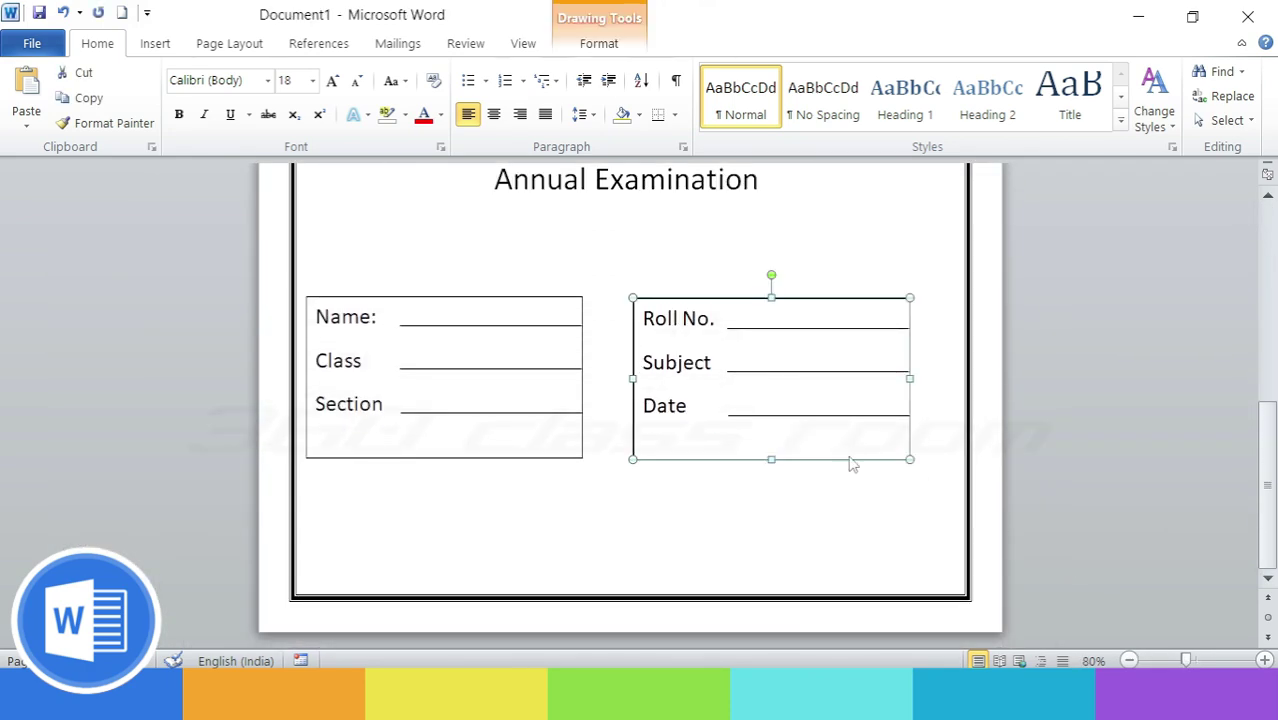
click(613, 47)
click(477, 96)
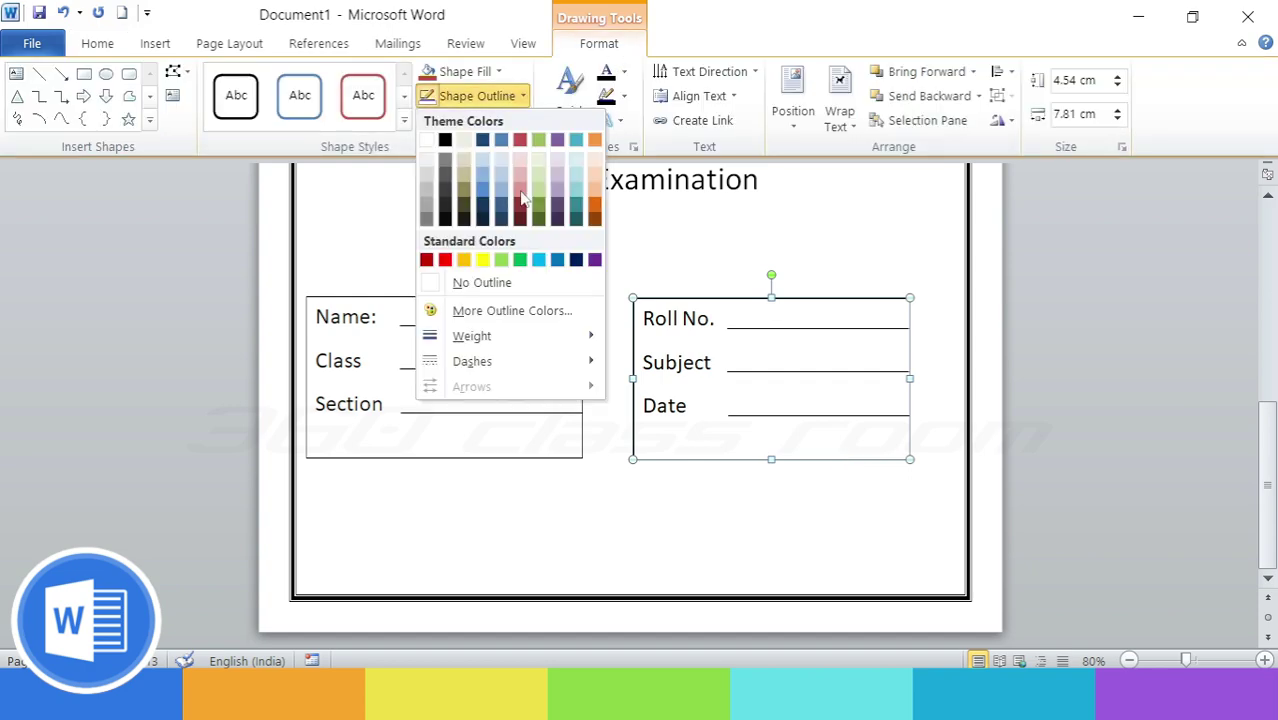
click(517, 287)
- Remove the border from the Name text box as well
click(551, 299)
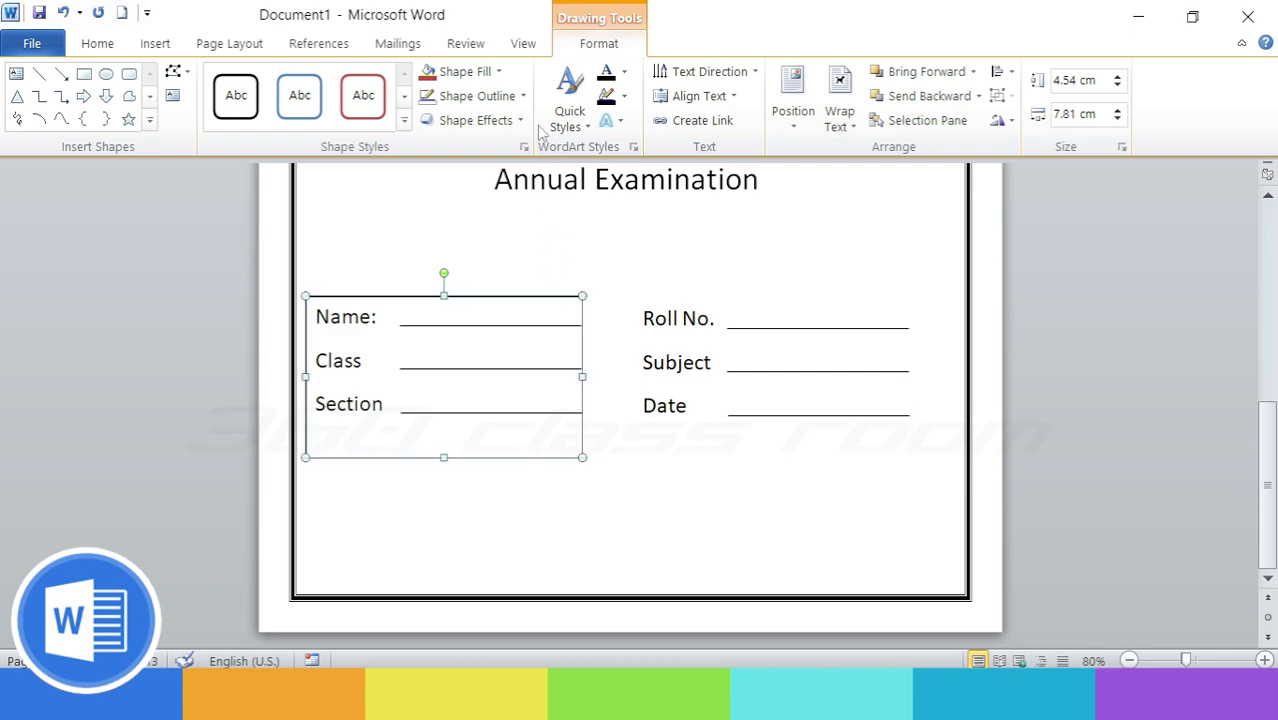
click(477, 96)
click(517, 285)
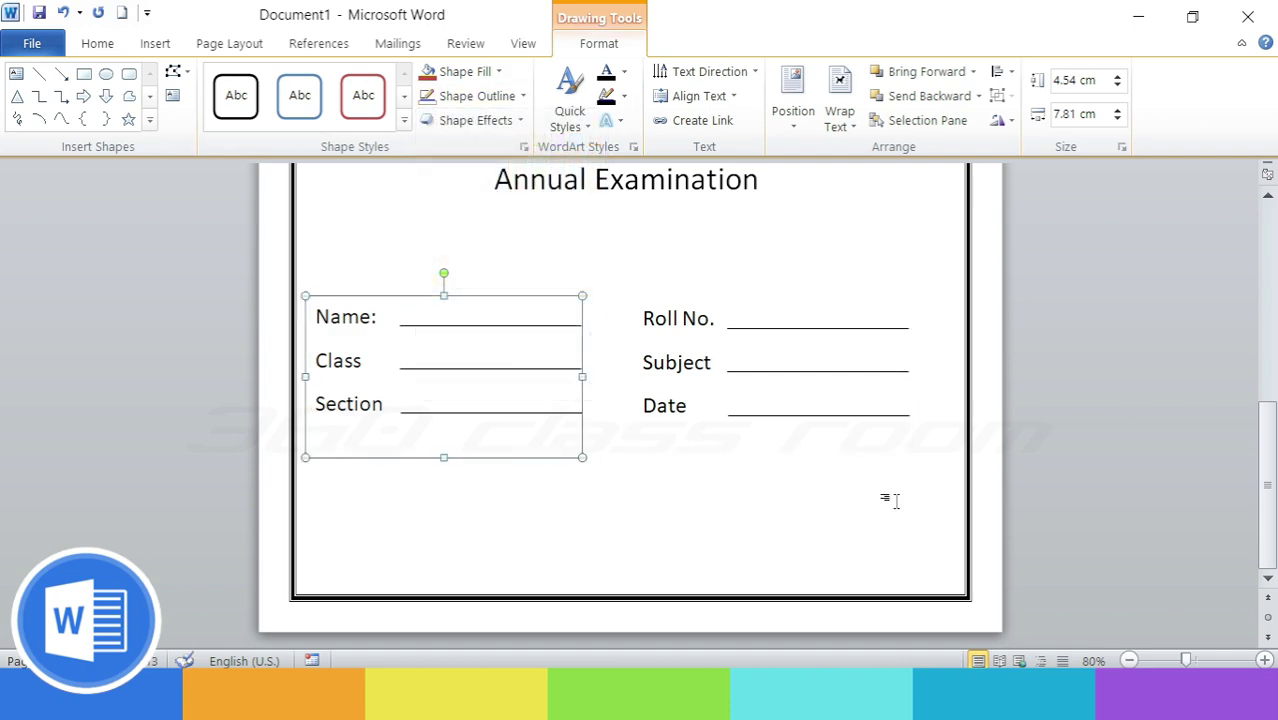
click(890, 499)
scroll(896, 500, down, 3)
scroll(896, 500, down, 2)
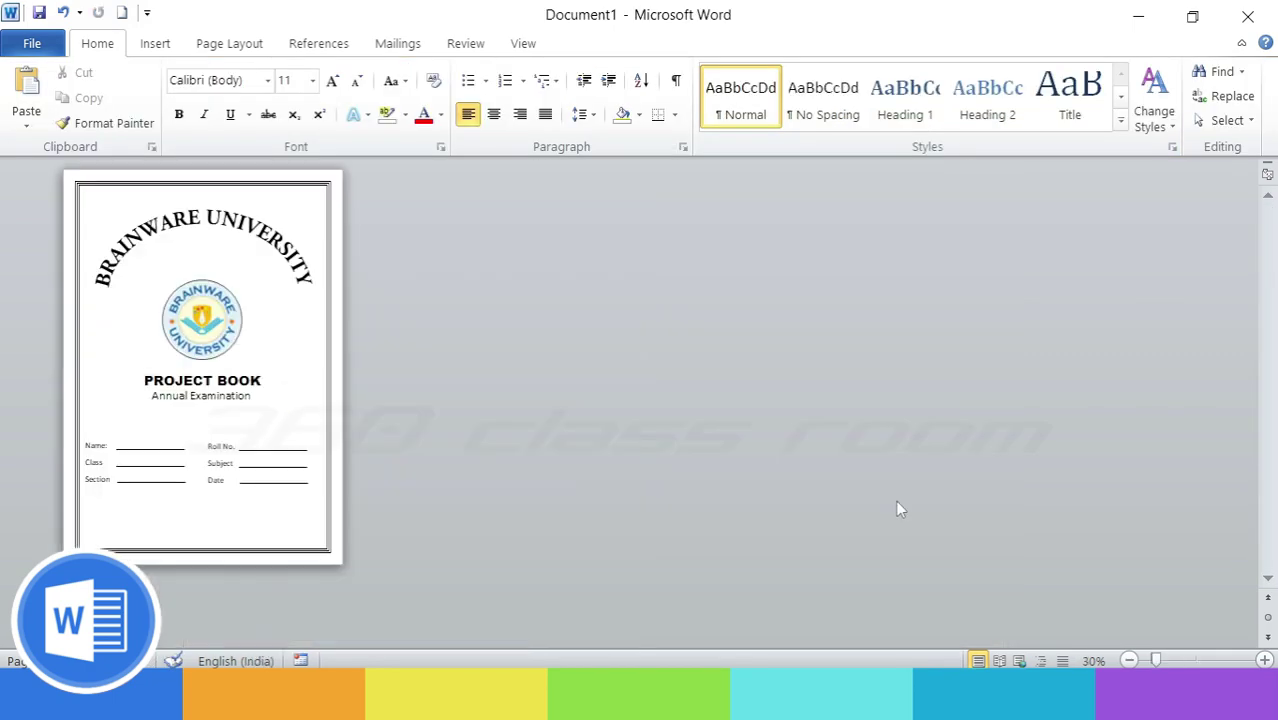
scroll(833, 514, up, 3)
scroll(833, 514, up, 3)
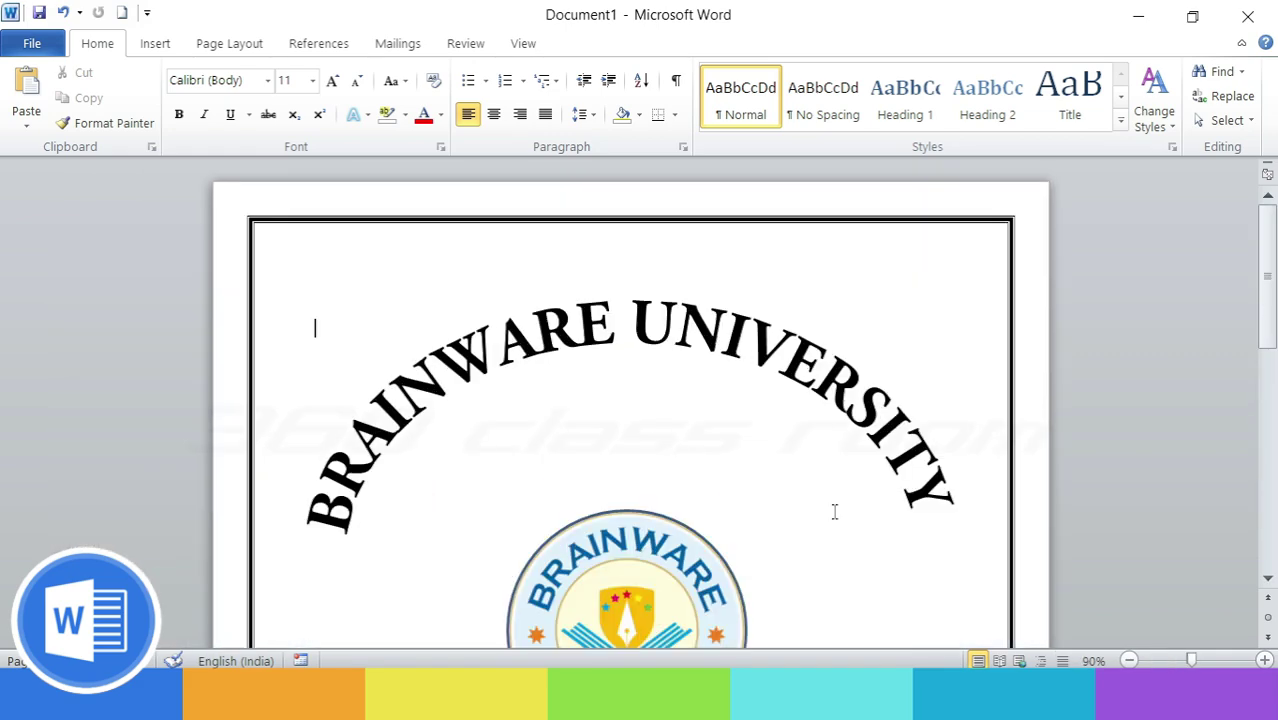
scroll(840, 514, down, 5)
- Draw a text box near the bottom-left of the page reading 'Class Teacher'
scroll(842, 514, down, 3)
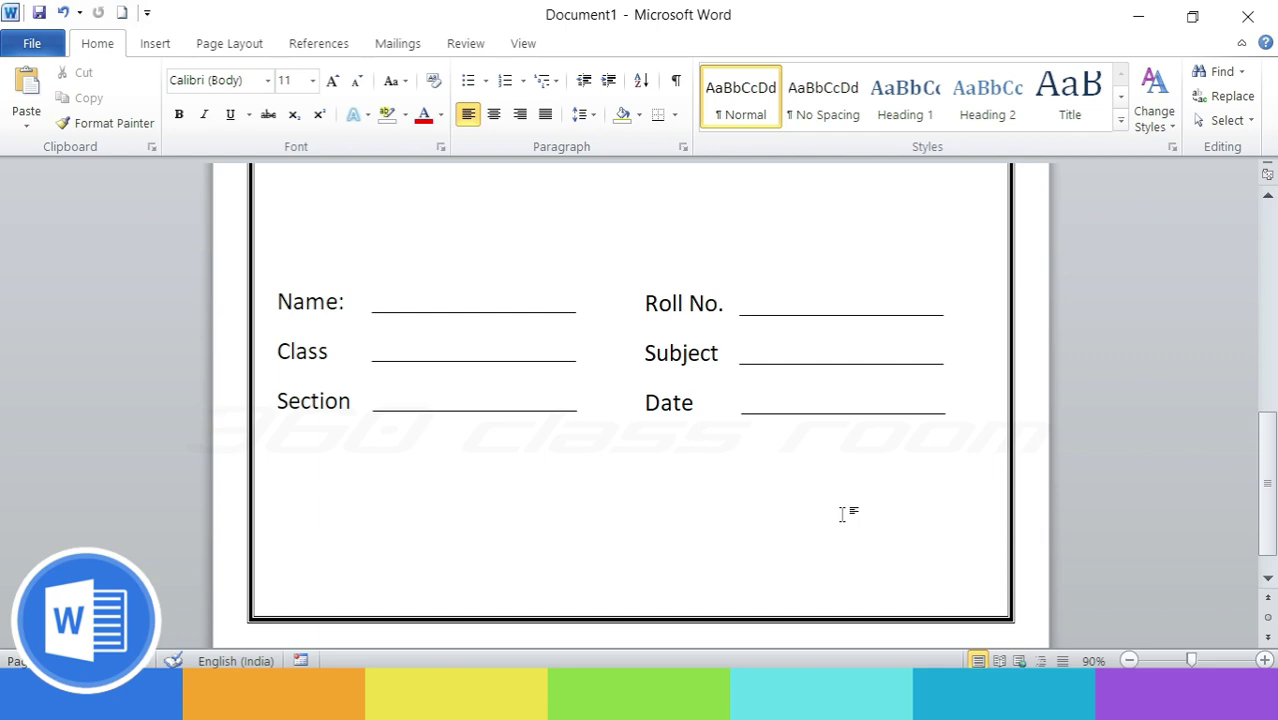
click(160, 45)
click(321, 125)
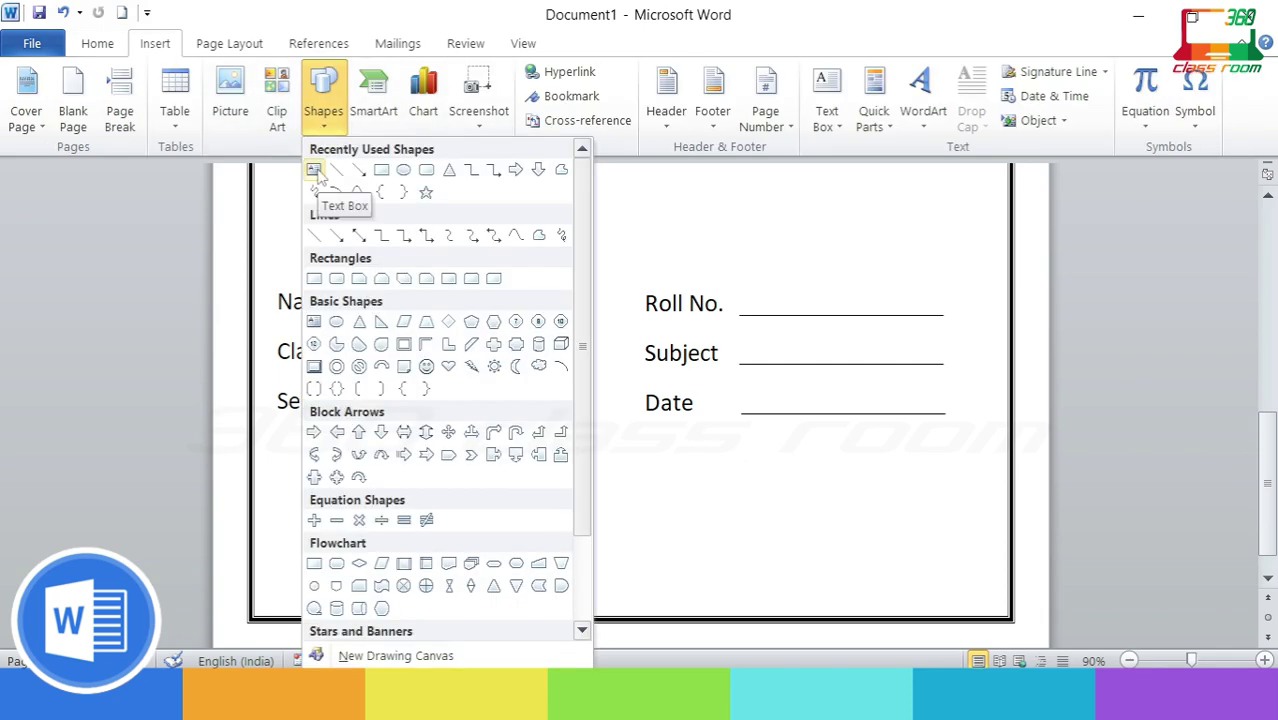
click(313, 170)
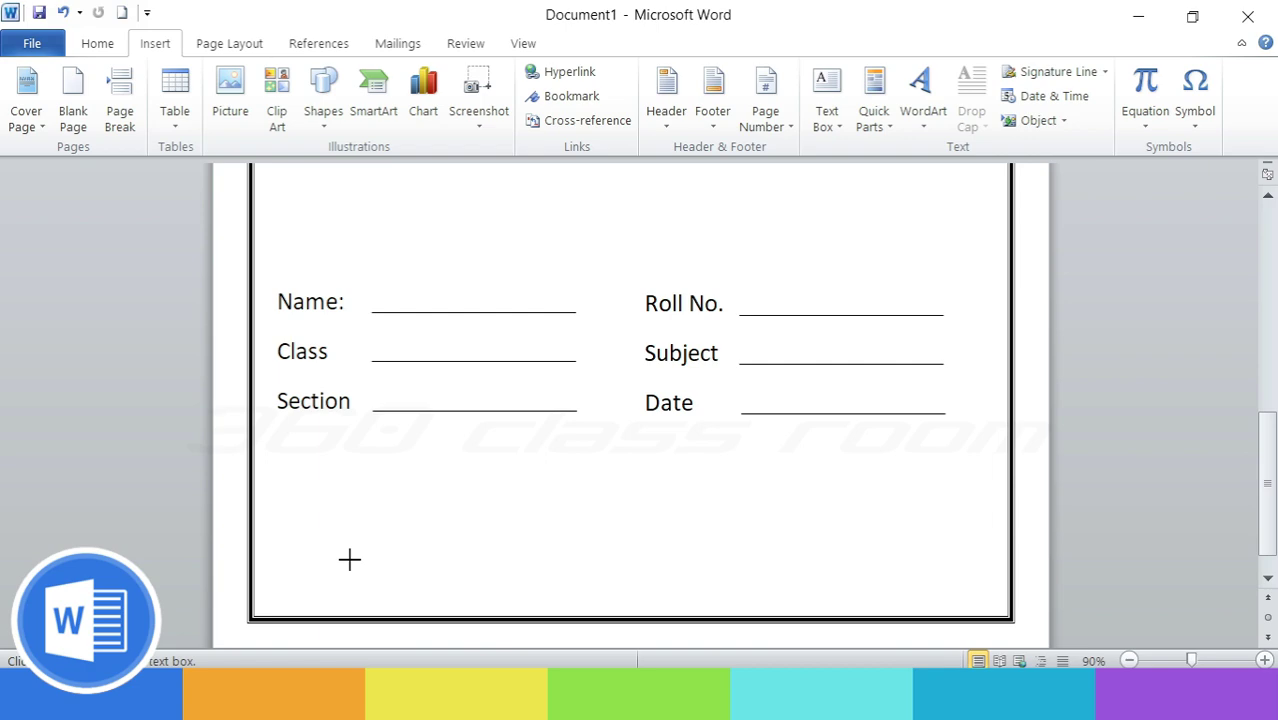
drag(349, 558, 635, 600)
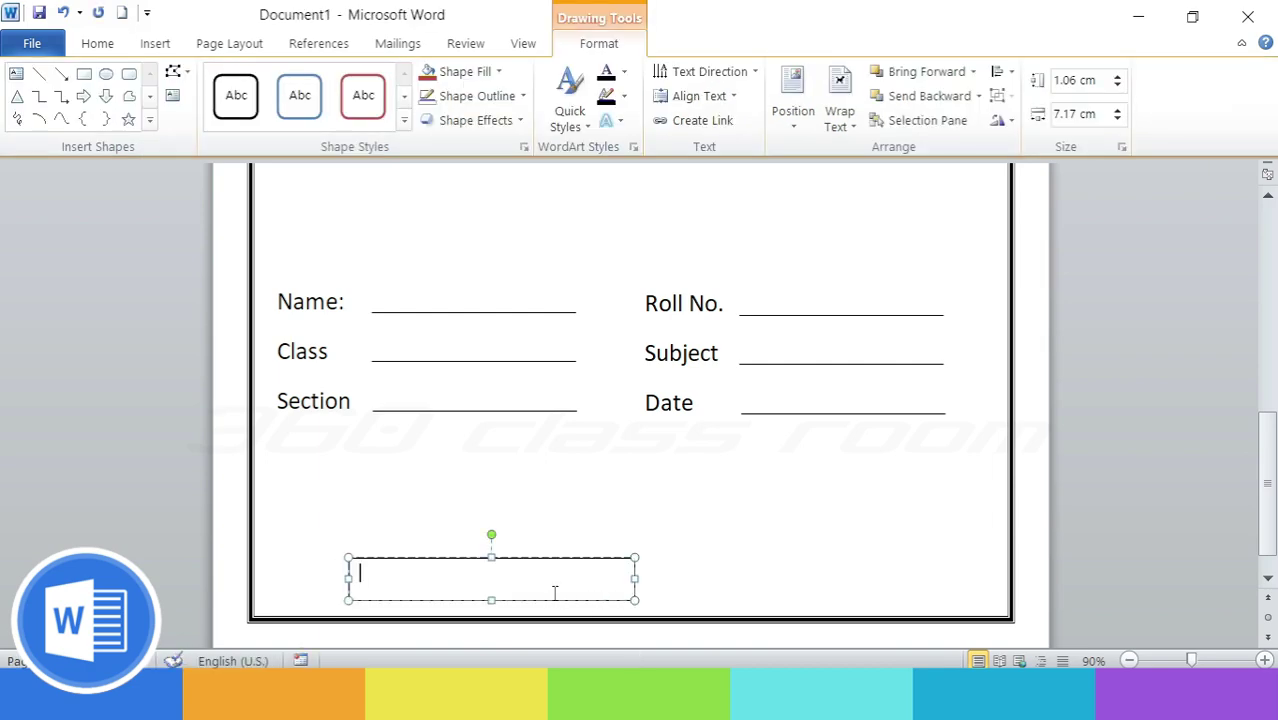
text(classT)
text(eacher)
click(392, 572)
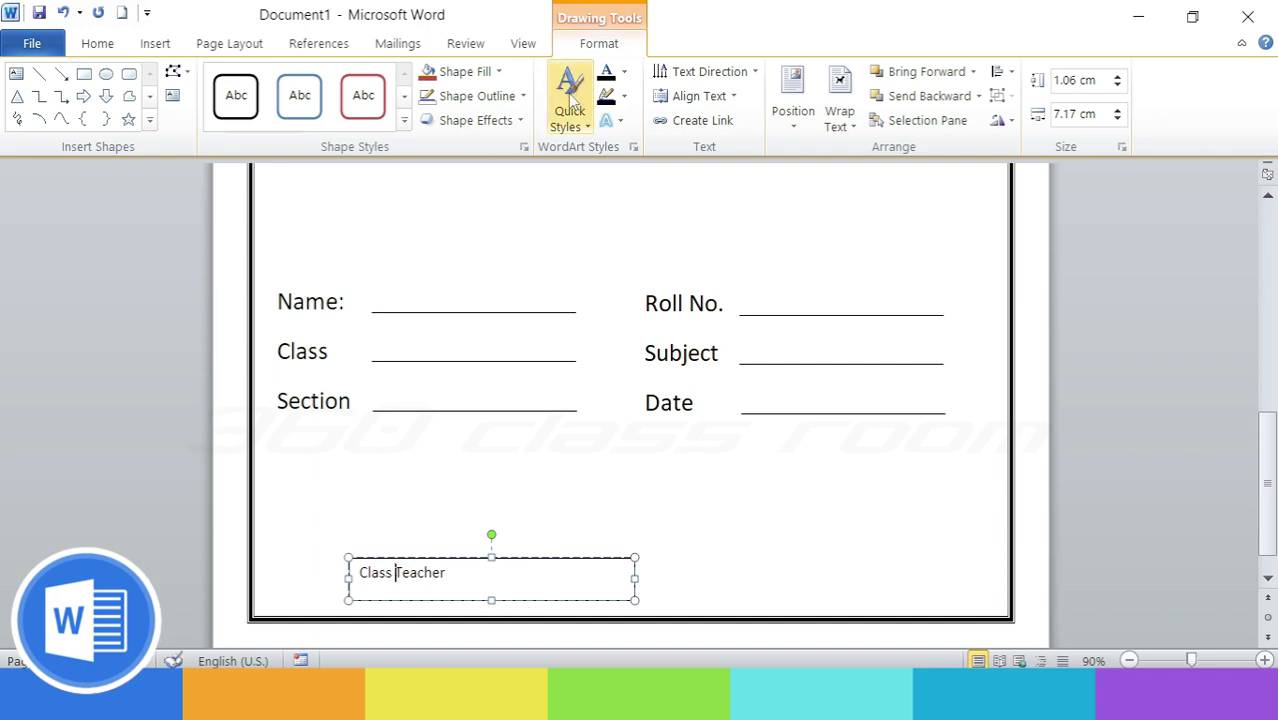
- Centre the Class Teacher text, reposition the box, and paste a duplicate of it
click(97, 43)
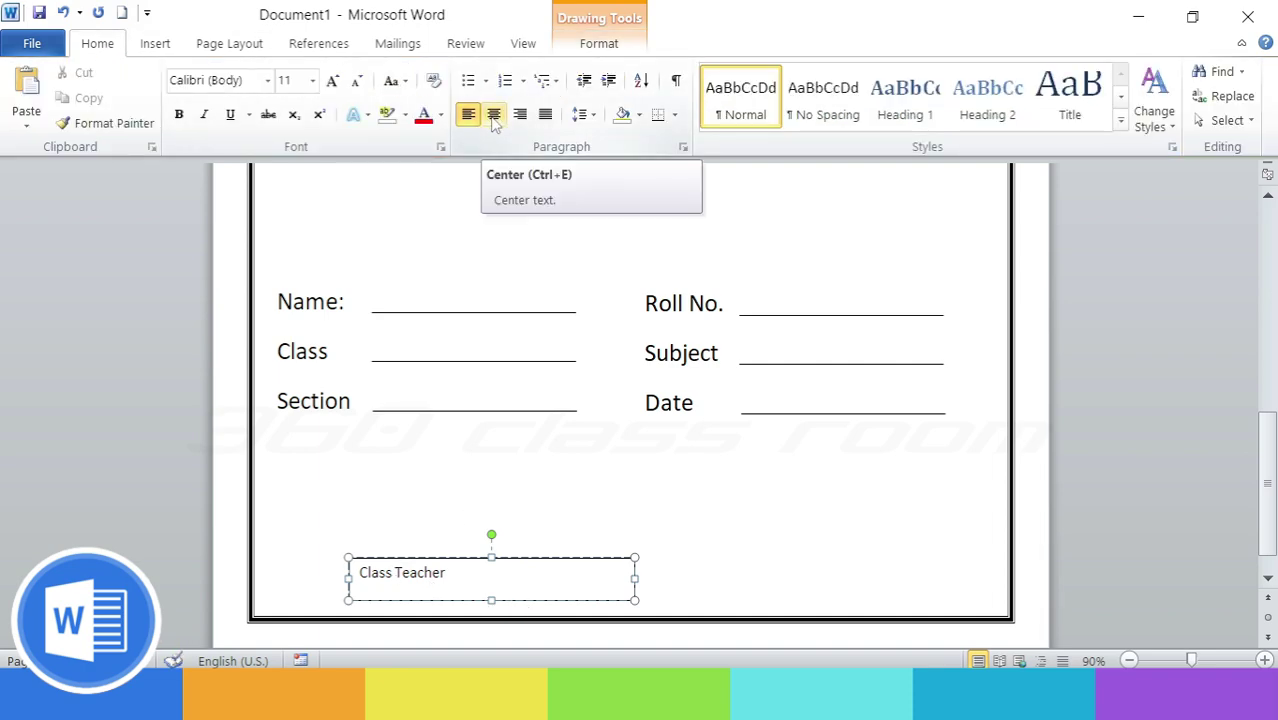
key(ctrl+a)
click(493, 116)
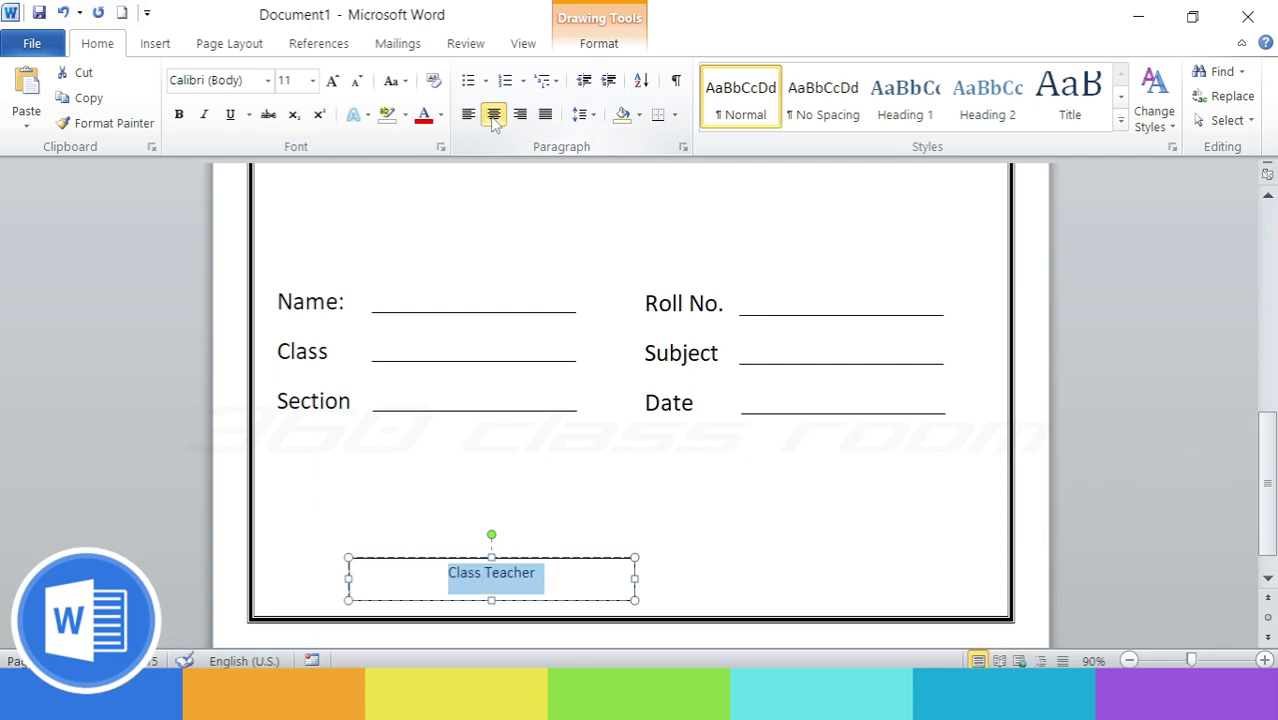
click(599, 557)
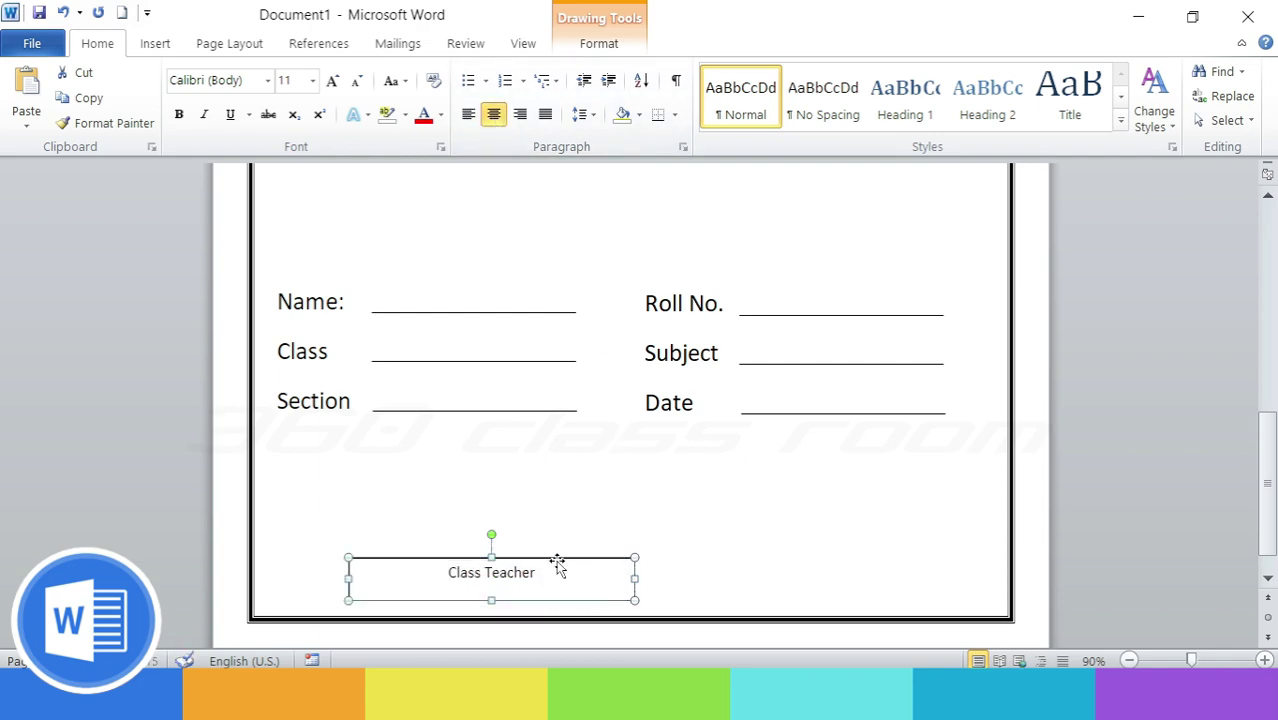
mouse_move(557, 563)
mouse_down()
mouse_move(499, 564)
mouse_move(924, 556)
mouse_up()
key(ctrl+c)
key(ctrl+v)
key(ctrl+Home)
scroll(826, 584, down, 5)
- Change the right box's text from Class Teacher to 'Collage Principal'
scroll(826, 584, down, 3)
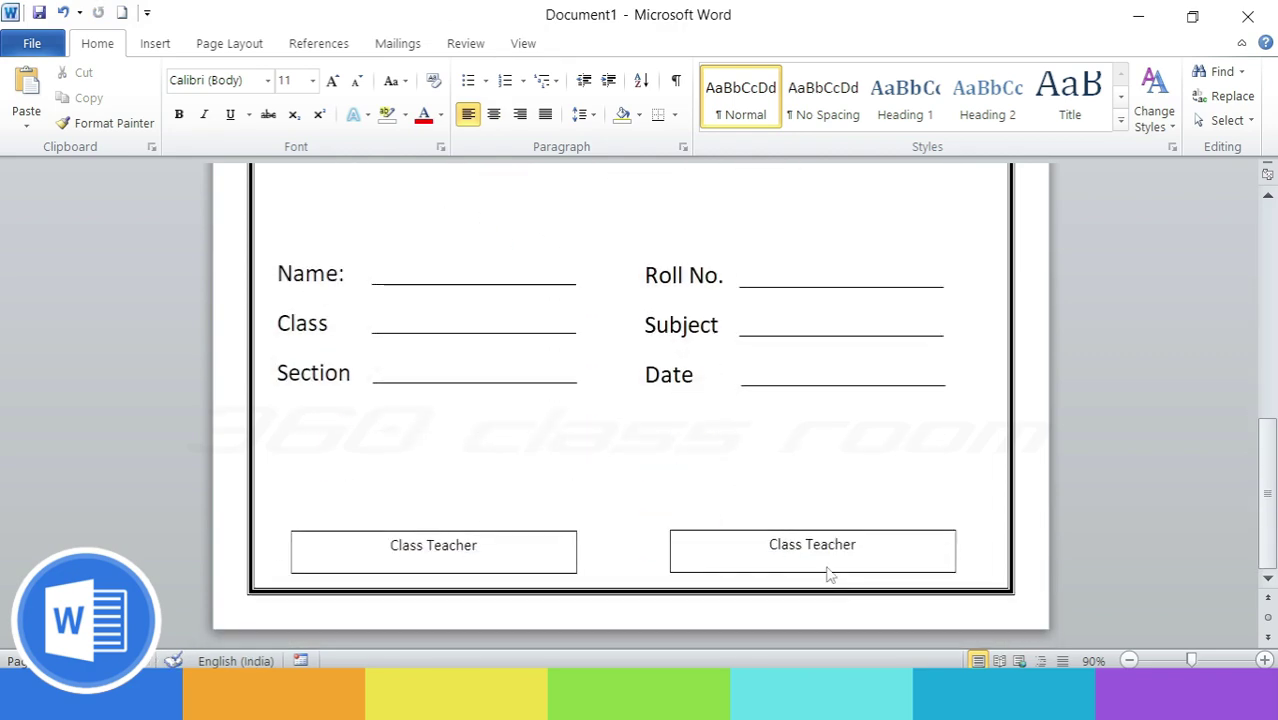
click(801, 545)
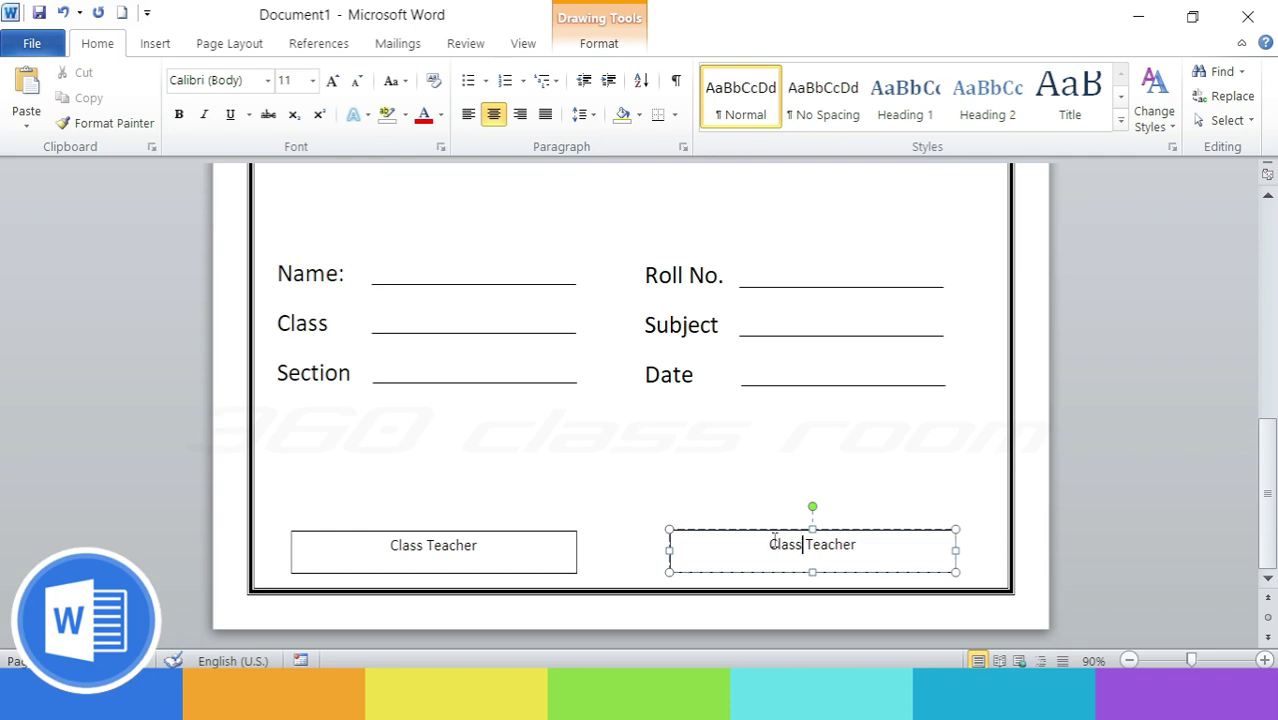
drag(773, 544, 848, 545)
text(Col)
text(lege)
text( Pr)
key(BackSpace)
key(BackSpace)
key(BackSpace)
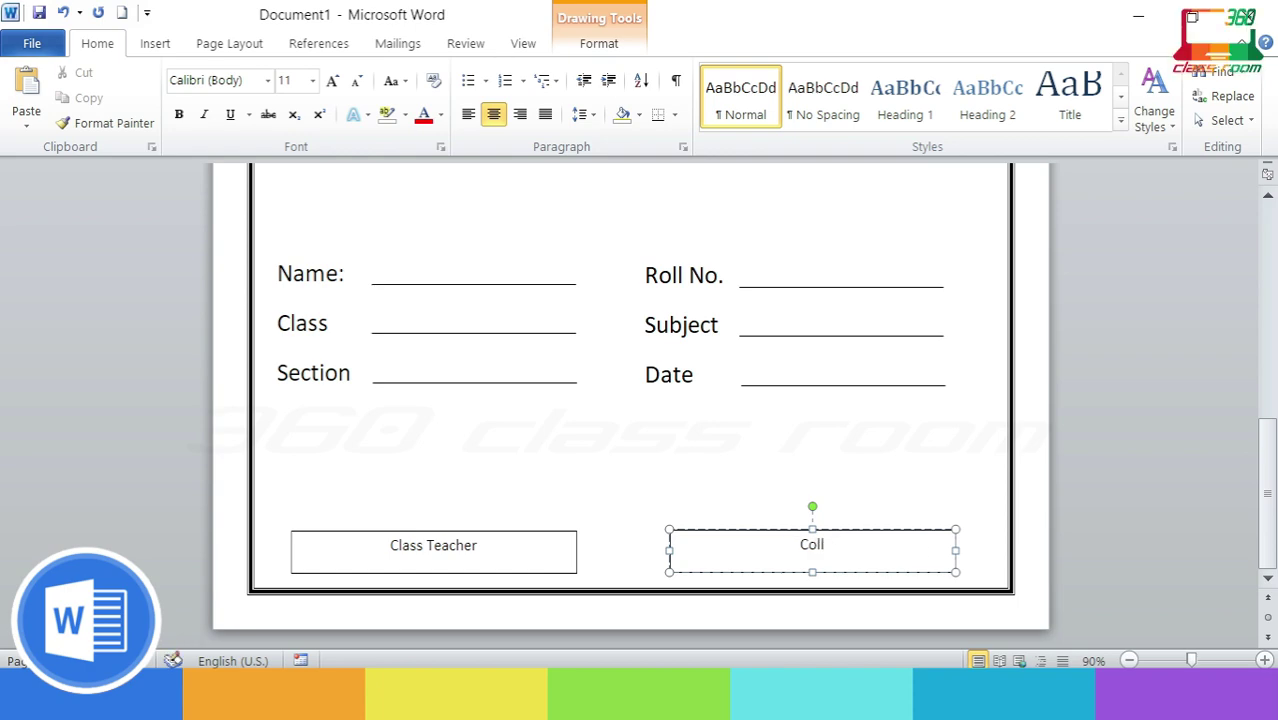
text(a)
text(ge Pri)
text(ncip)
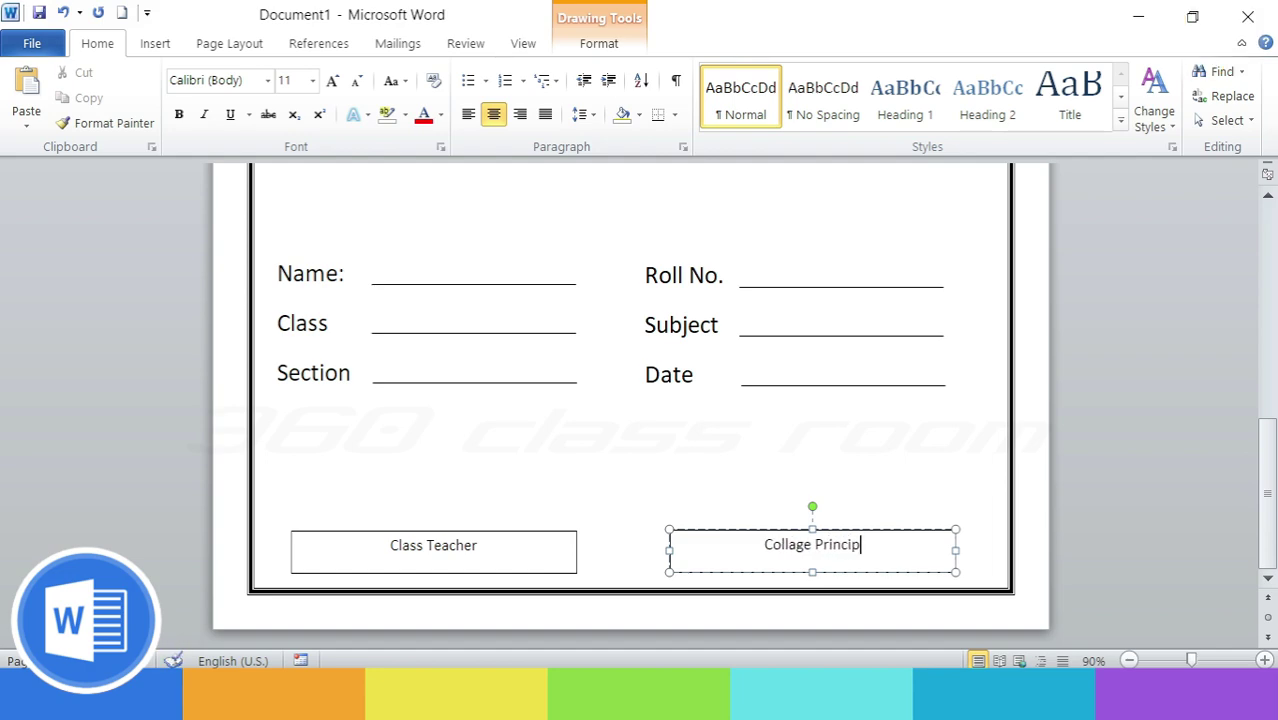
text(al)
click(993, 516)
- Set the Collage Principal box to No Outline
scroll(993, 516, up, 10)
scroll(993, 521, down, 8)
scroll(993, 521, down, 2)
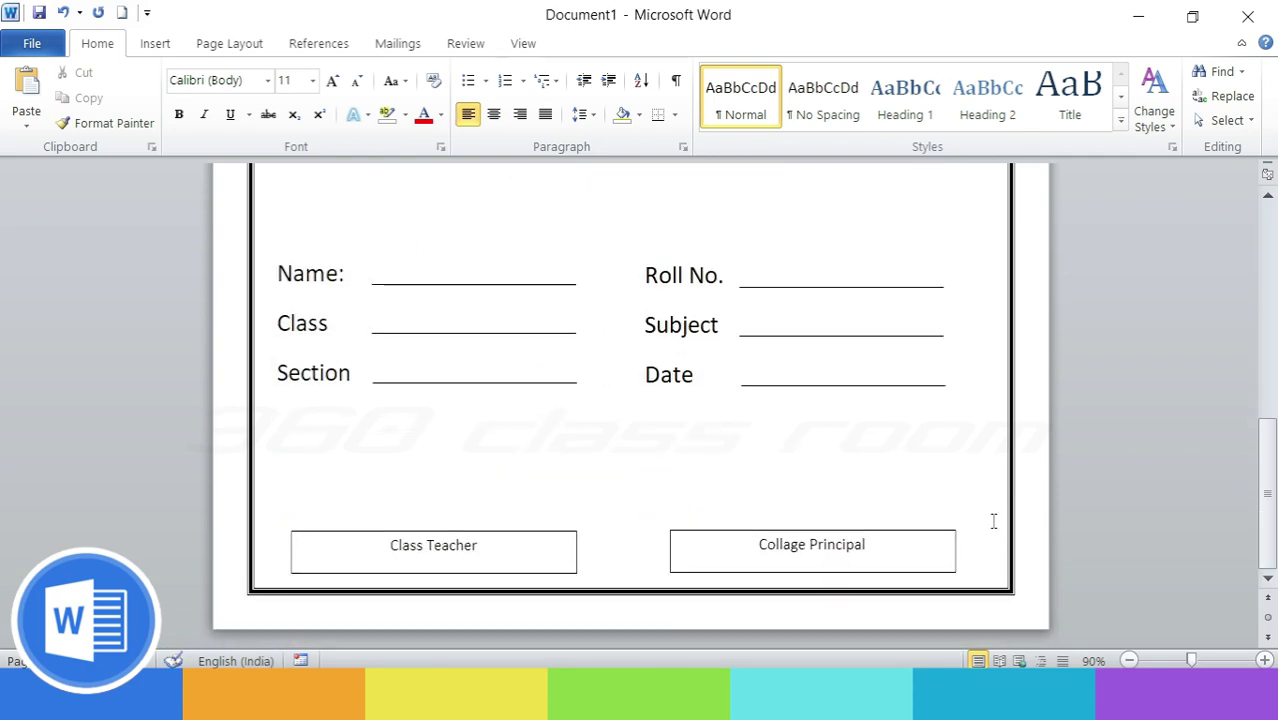
click(958, 543)
click(599, 43)
click(502, 97)
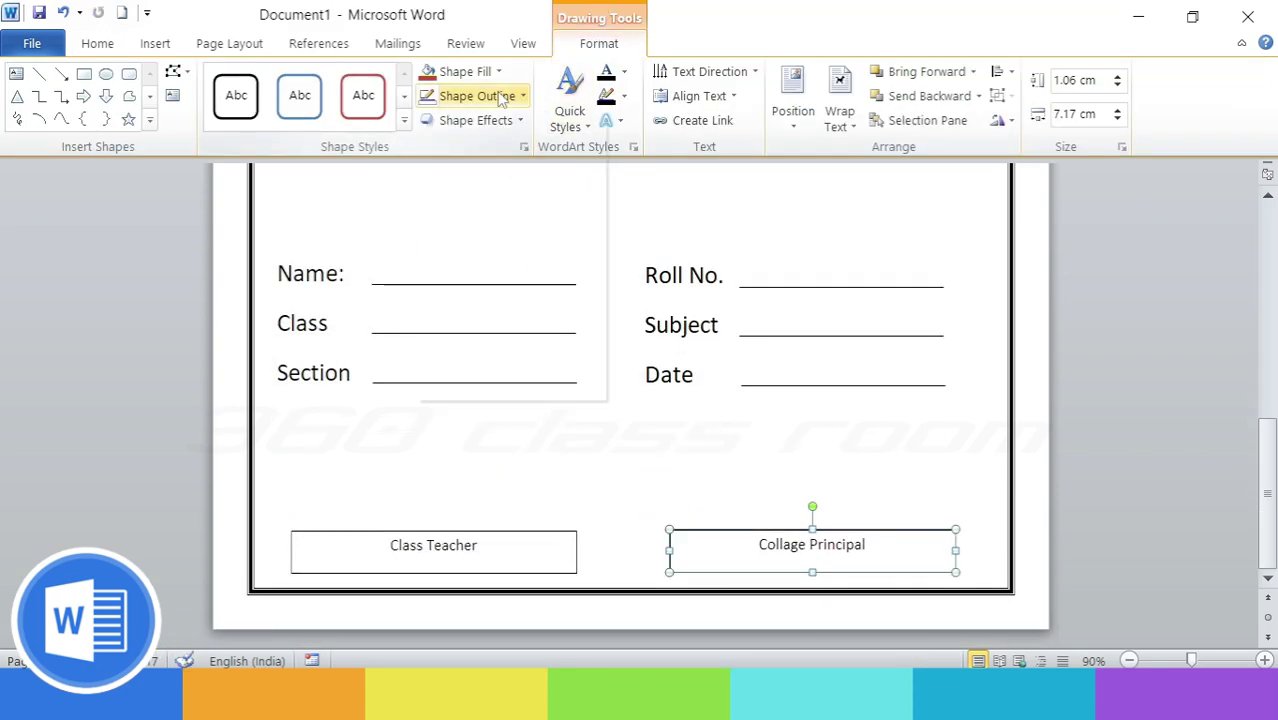
click(491, 404)
click(537, 533)
- Set the Class Teacher box to No Outline
scroll(537, 533, up, 10)
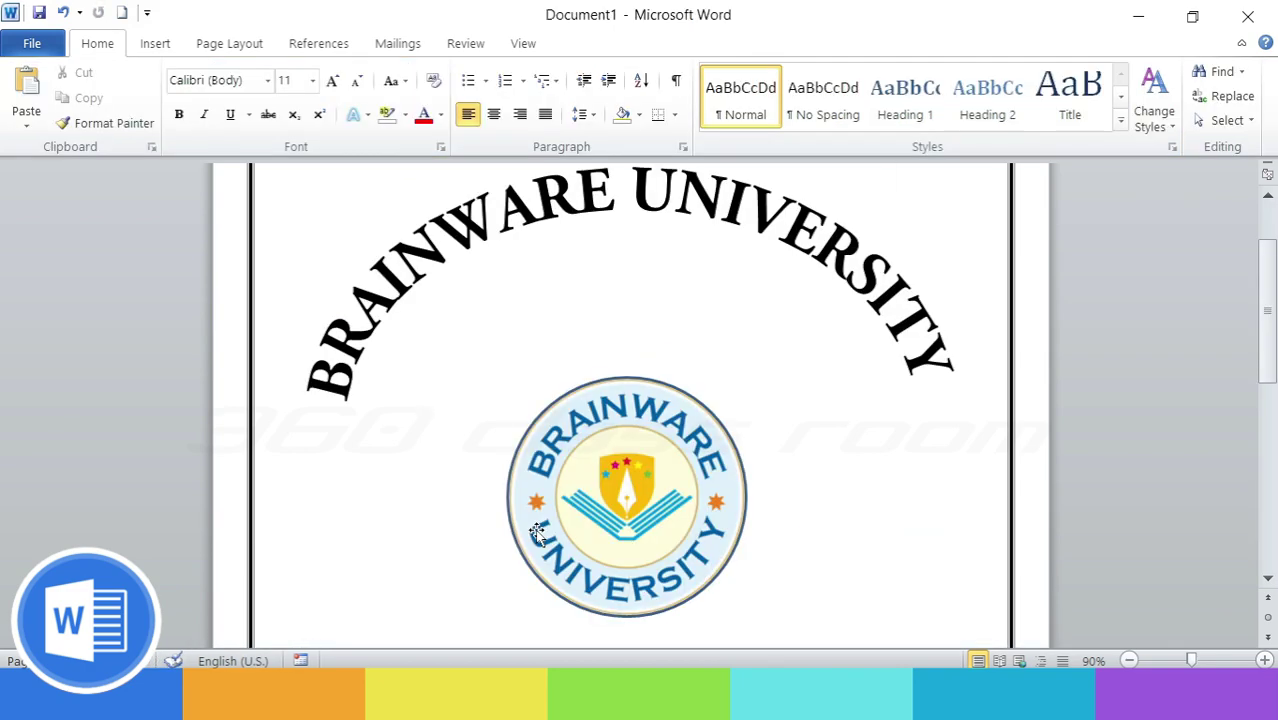
scroll(535, 515, down, 10)
scroll(533, 502, down, 3)
click(577, 553)
click(599, 43)
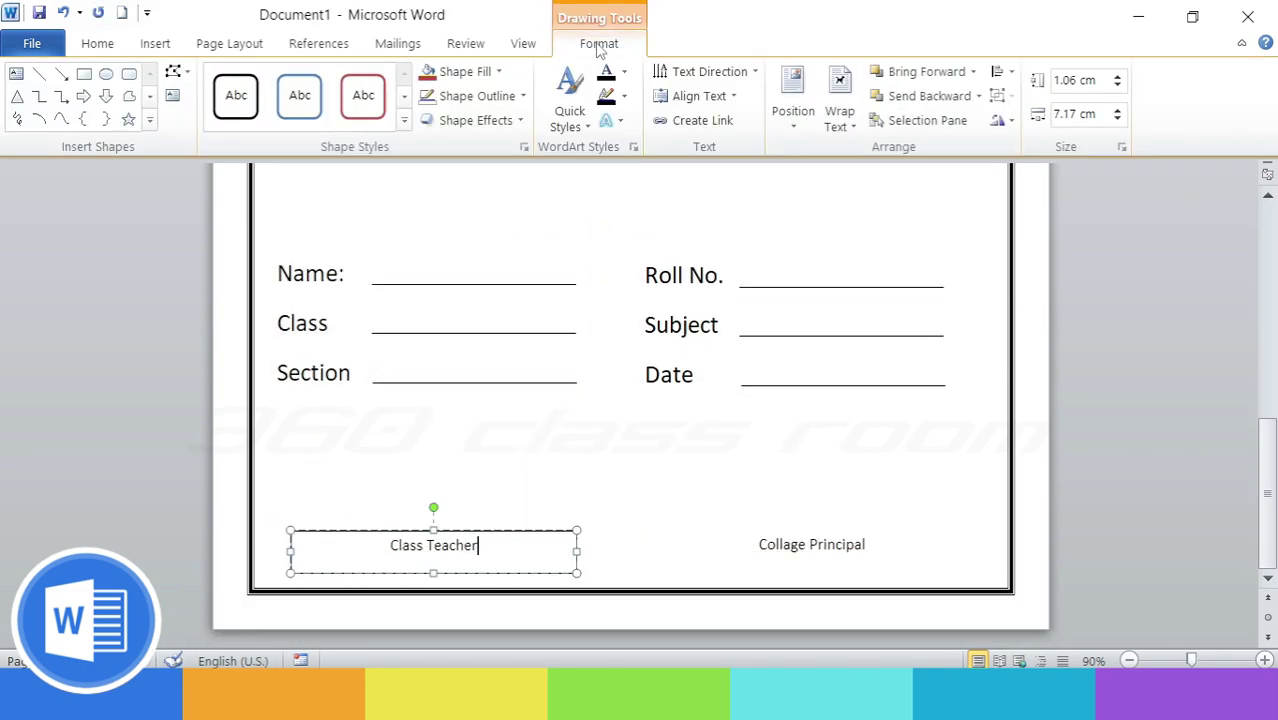
click(505, 96)
click(512, 283)
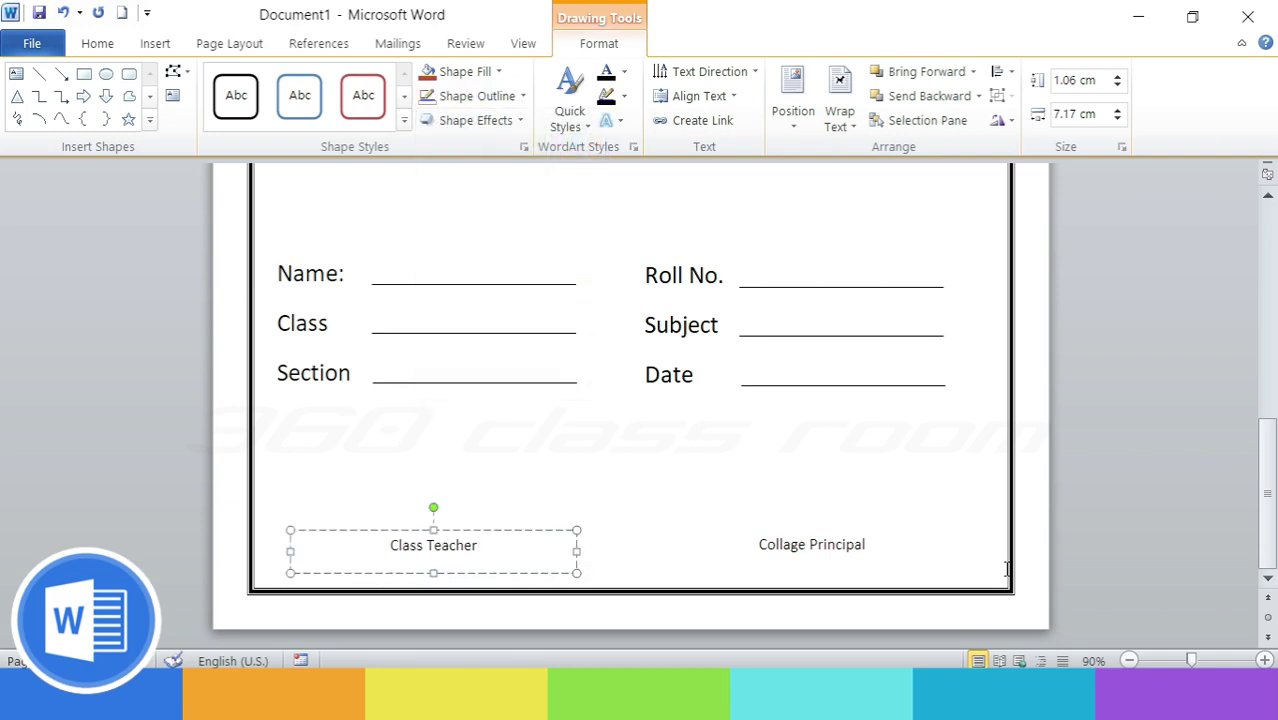
click(1007, 568)
scroll(1007, 568, up, 10)
scroll(700, 450, down, 10)
- Copy the Section answer line and place copies above Class Teacher and Collage Principal
click(552, 383)
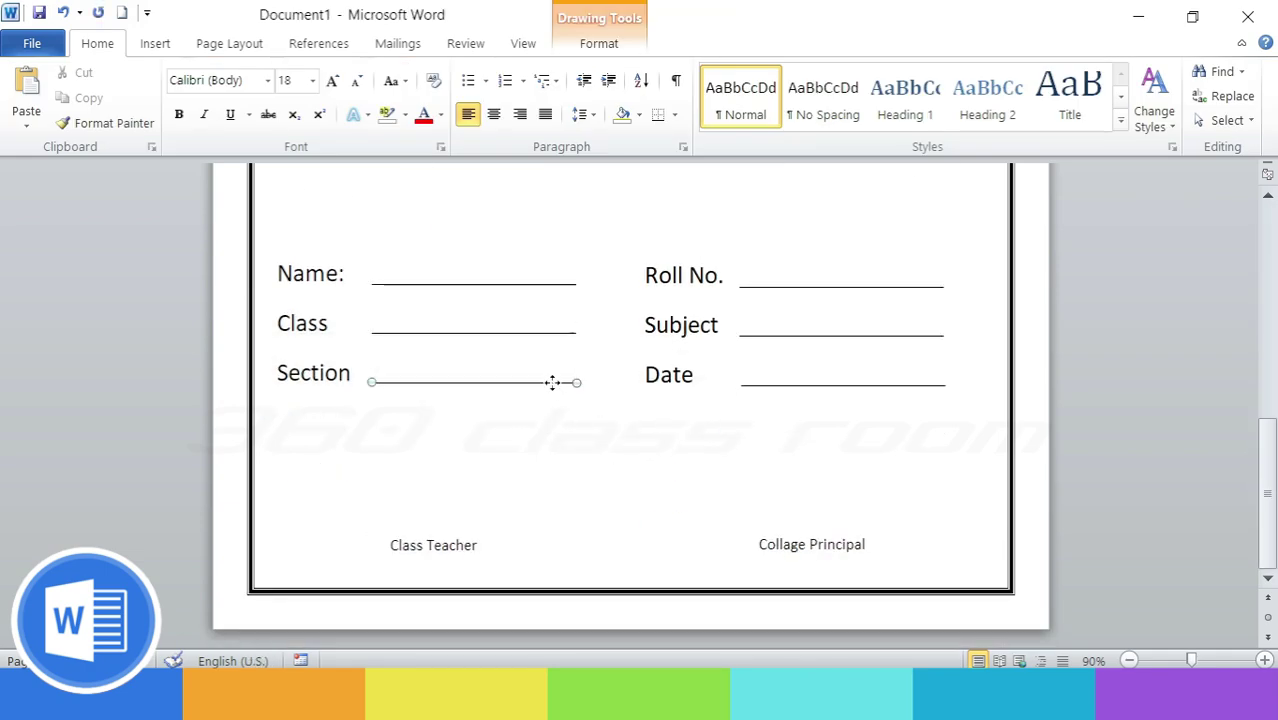
drag(552, 383, 508, 528)
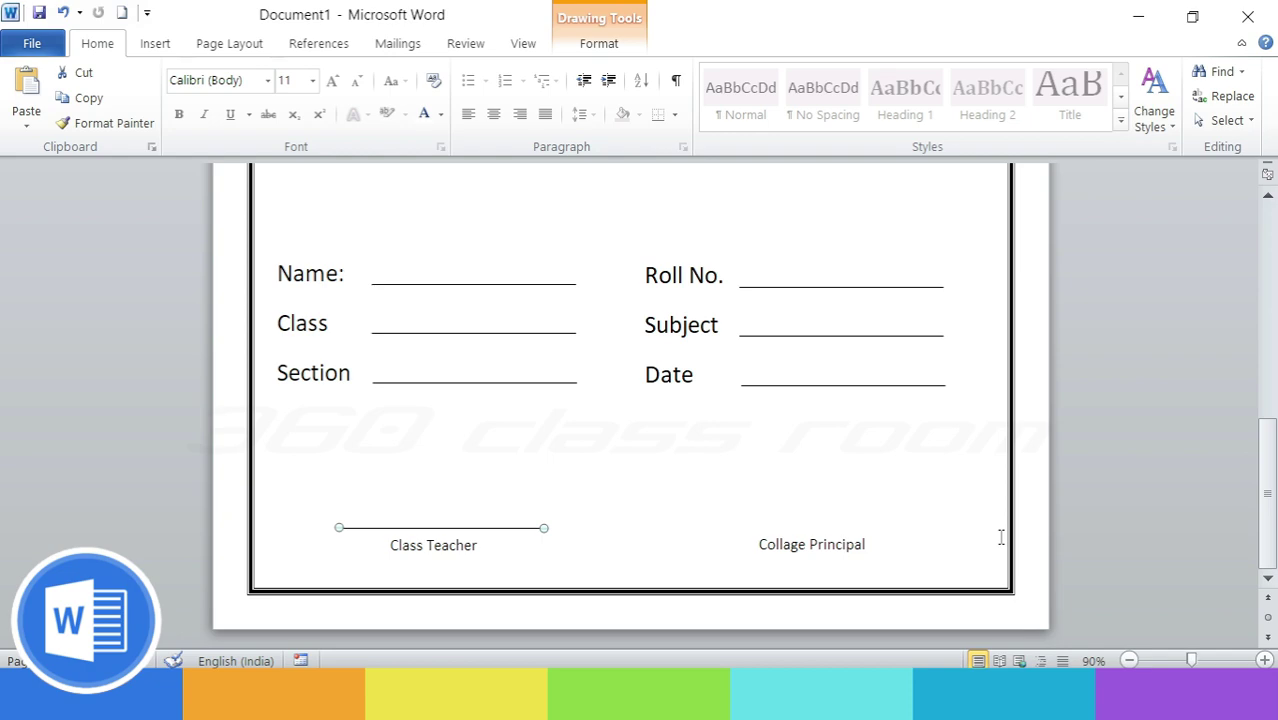
key(ctrl+v)
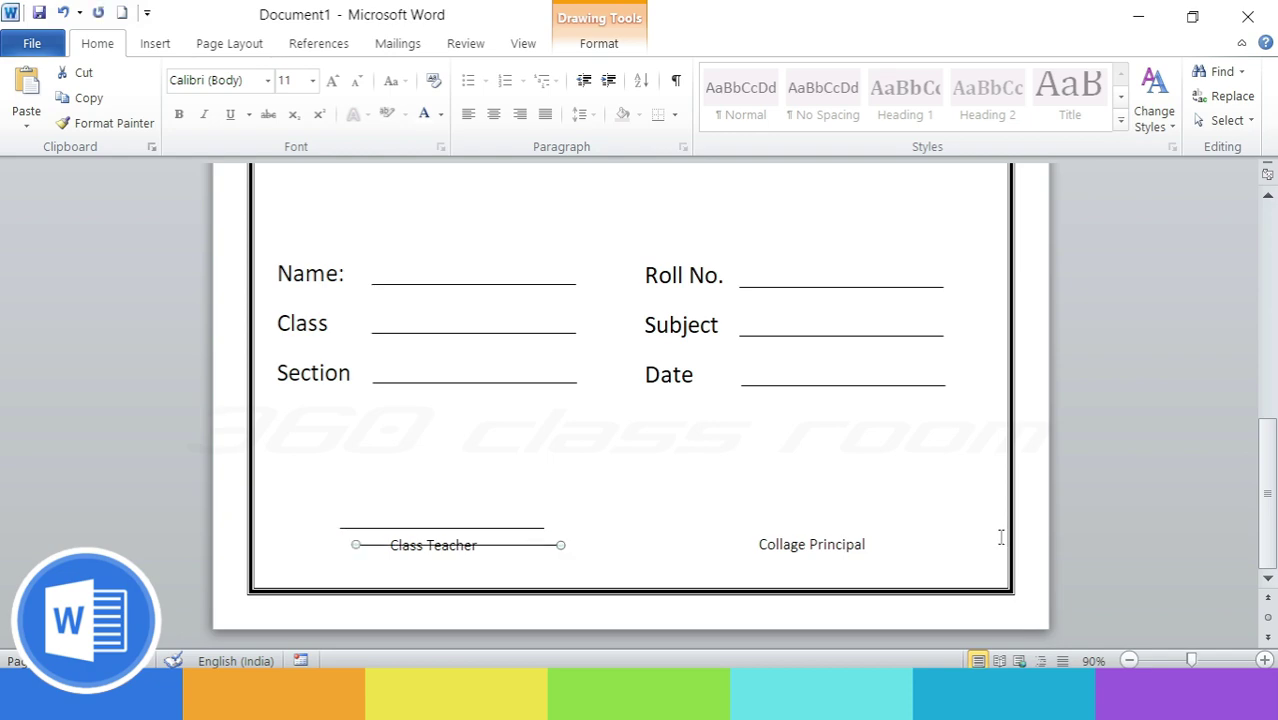
key(Right)
key(Right)
mouse_move(548, 545)
mouse_down()
mouse_move(684, 516)
mouse_move(877, 534)
mouse_up()
click(1013, 531)
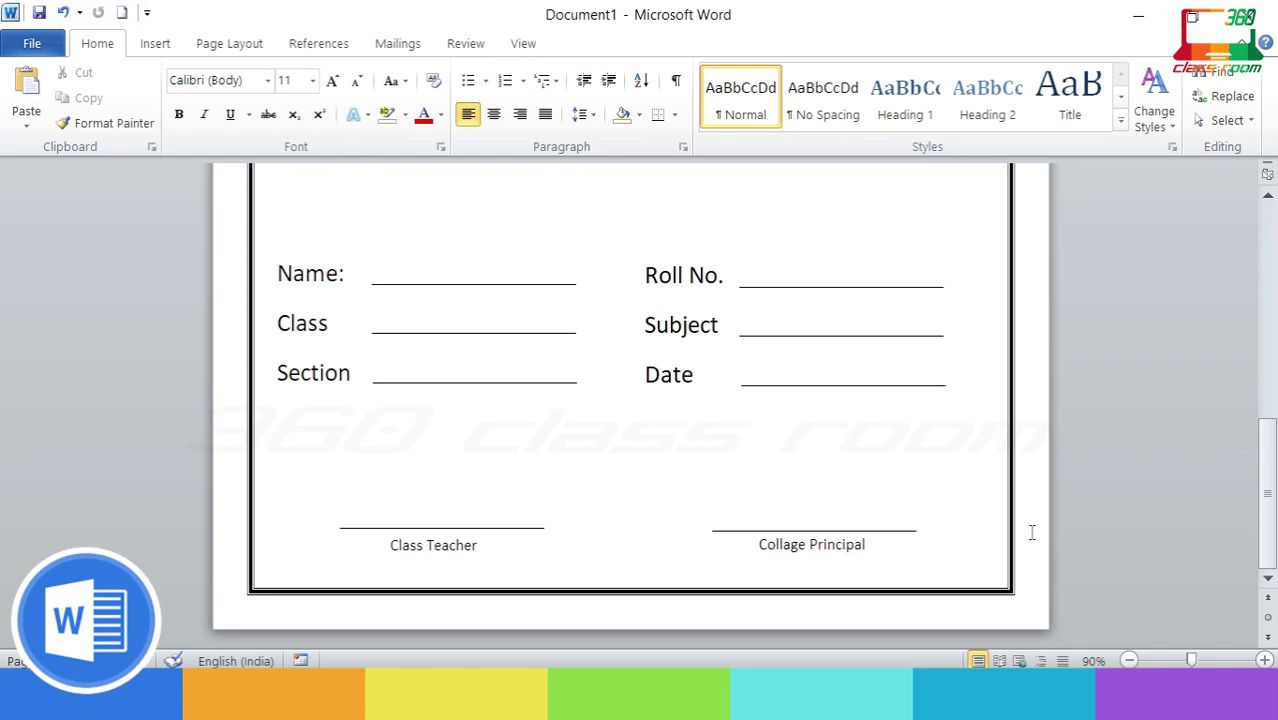
- Check the Collage Principal signature line and text box, then select the whole document
click(893, 530)
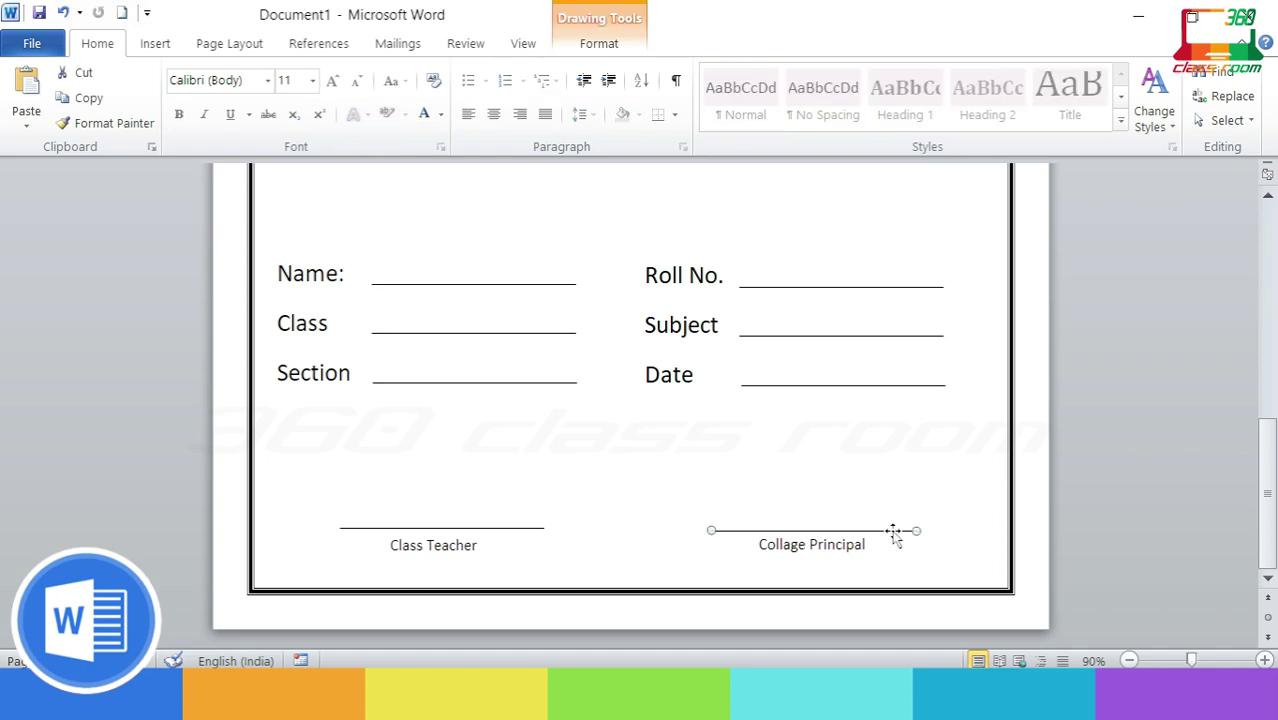
click(1029, 519)
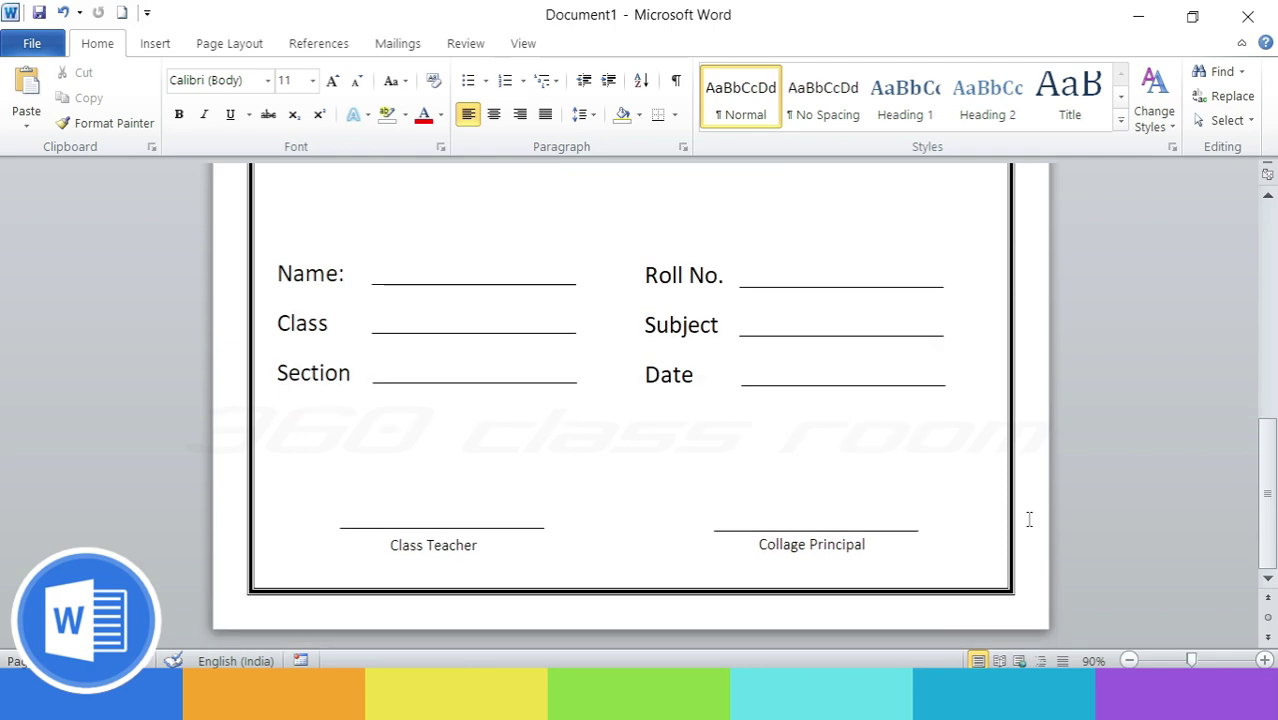
click(844, 531)
click(910, 540)
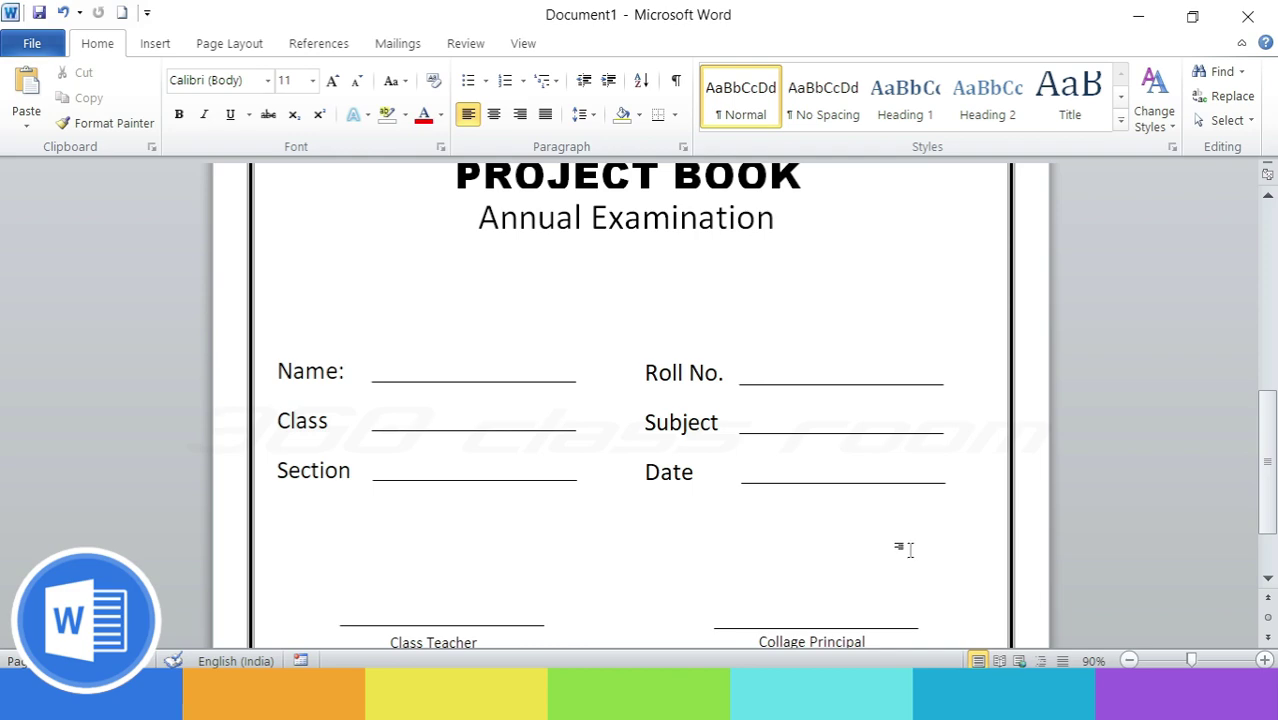
scroll(909, 549, down, 2)
click(919, 537)
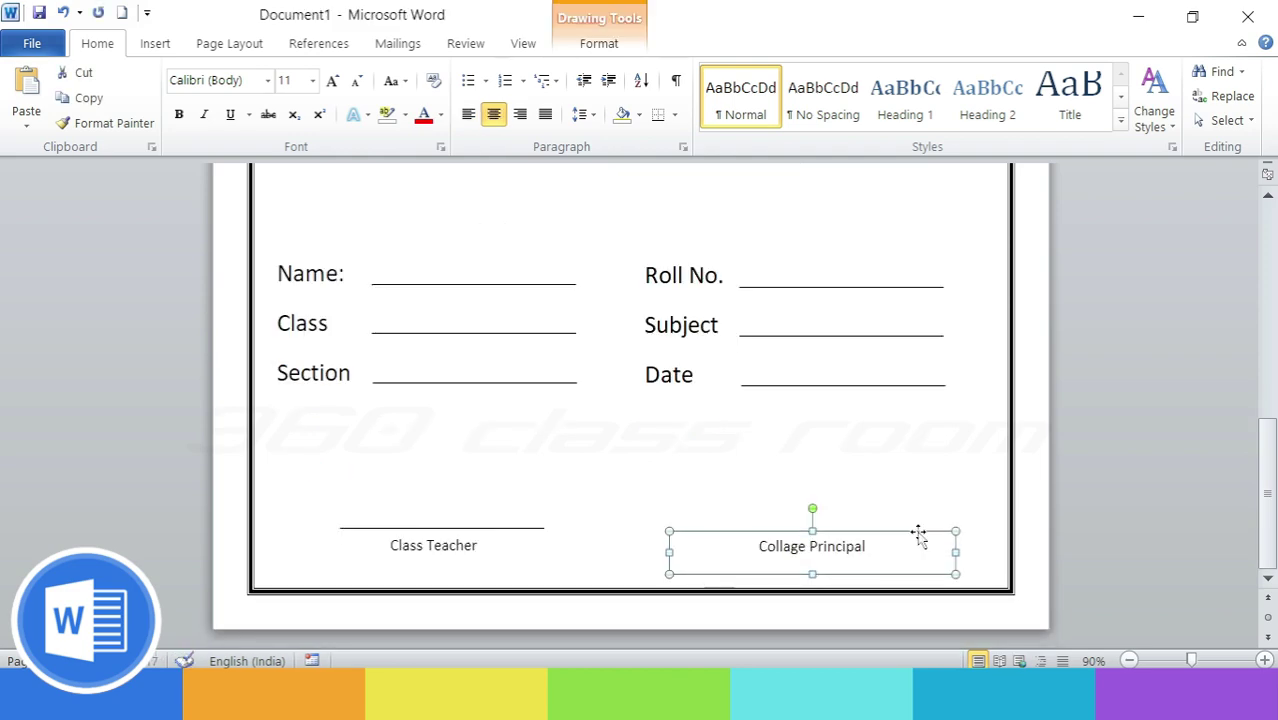
click(975, 508)
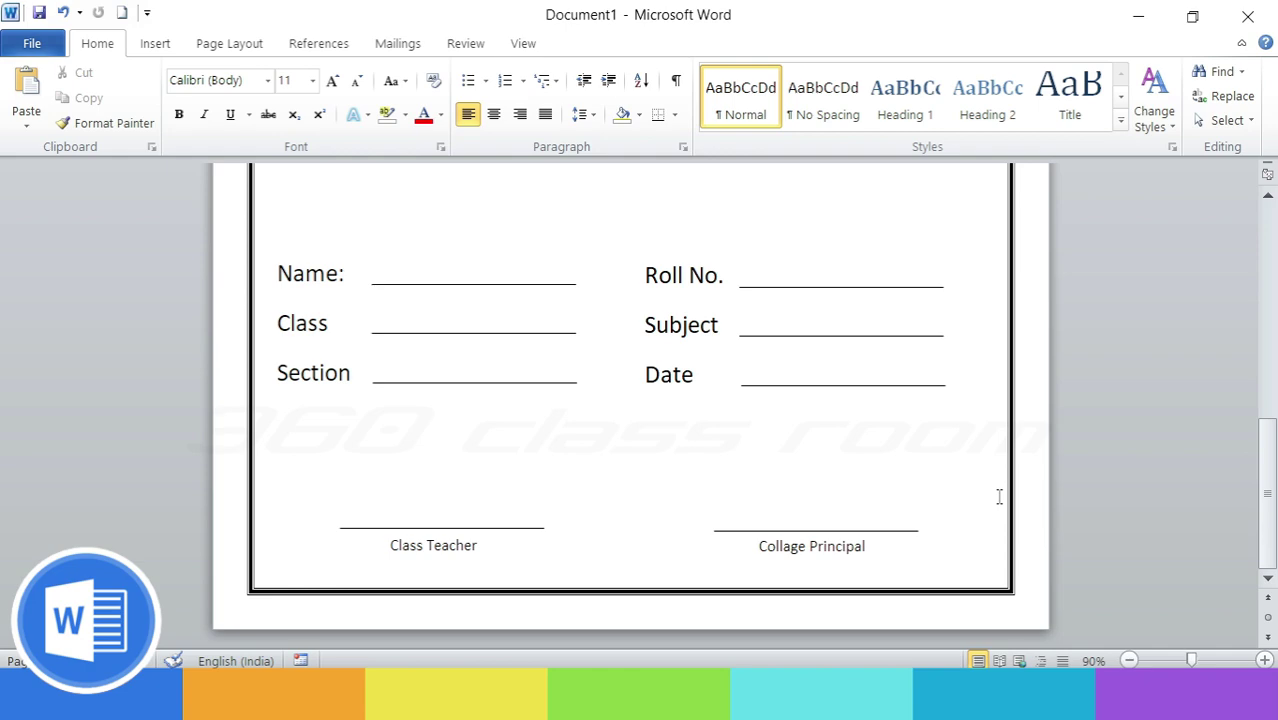
scroll(999, 497, down, 4)
scroll(967, 486, down, 2)
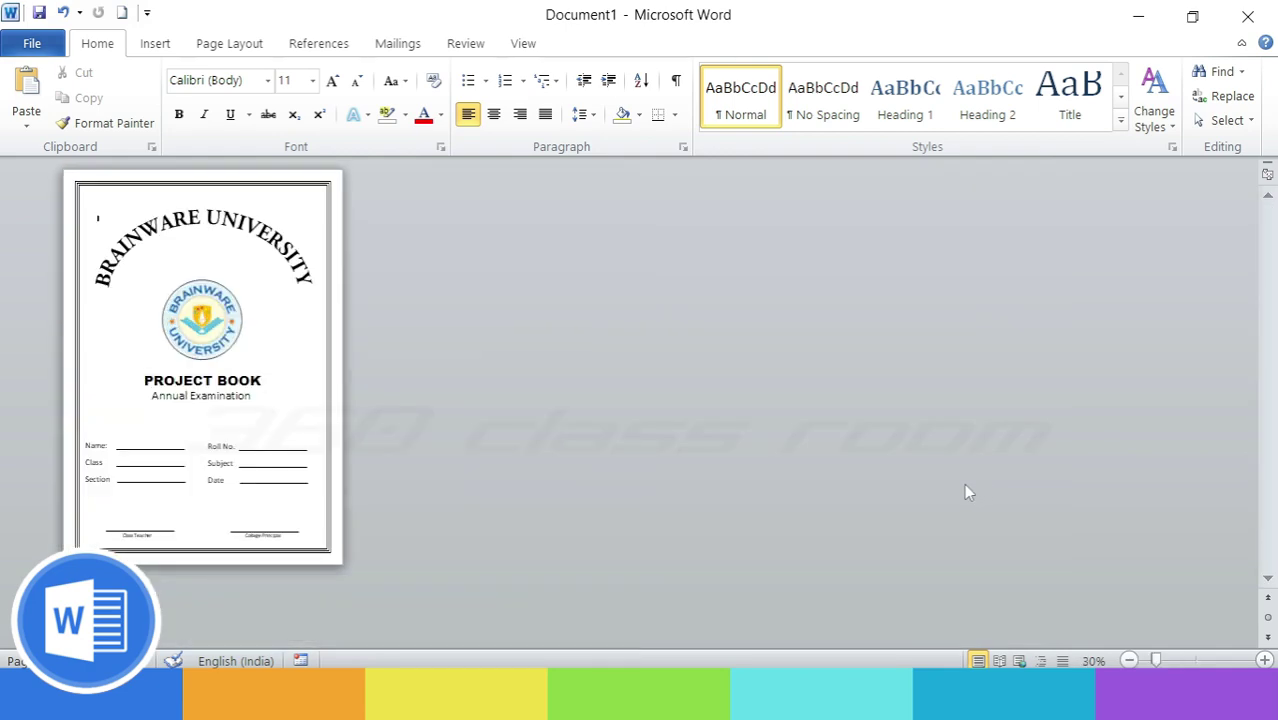
scroll(953, 481, up, 4)
scroll(956, 483, down, 5)
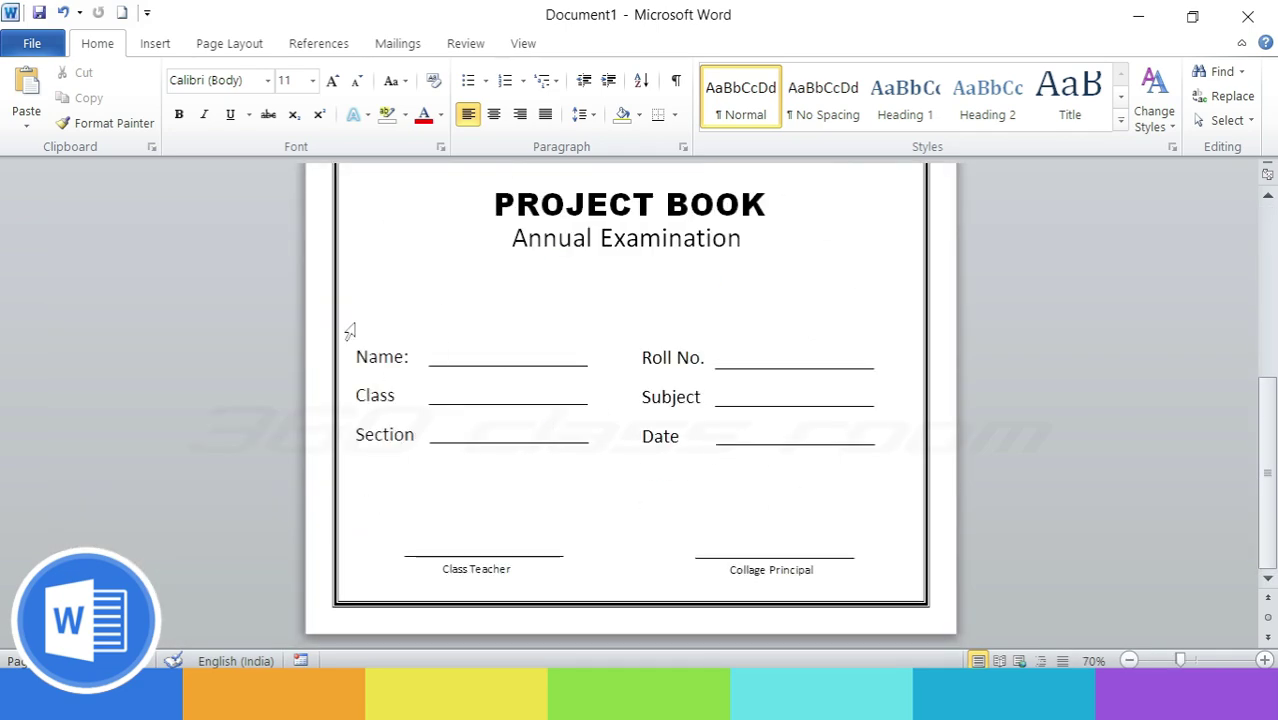
key(ctrl+a)
- Shift the Name, Class, Section text box slightly to the right
click(614, 323)
scroll(539, 391, up, 5)
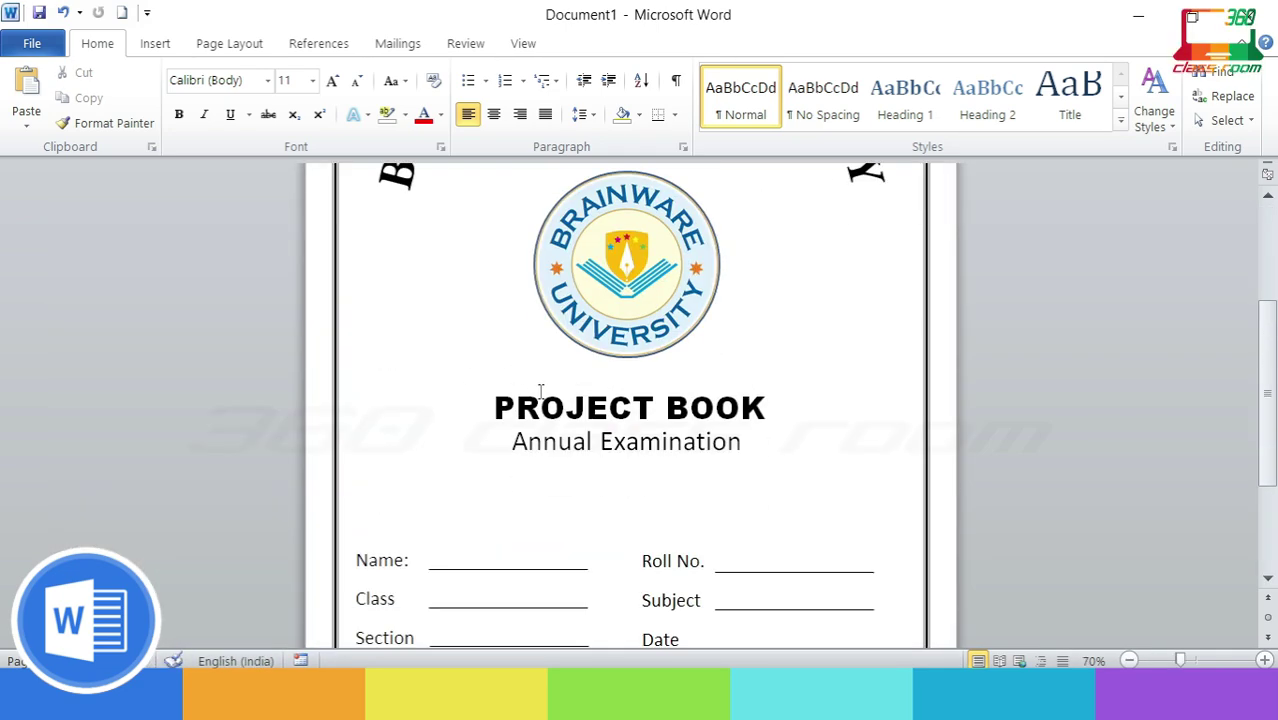
scroll(610, 516, down, 4)
drag(358, 400, 627, 505)
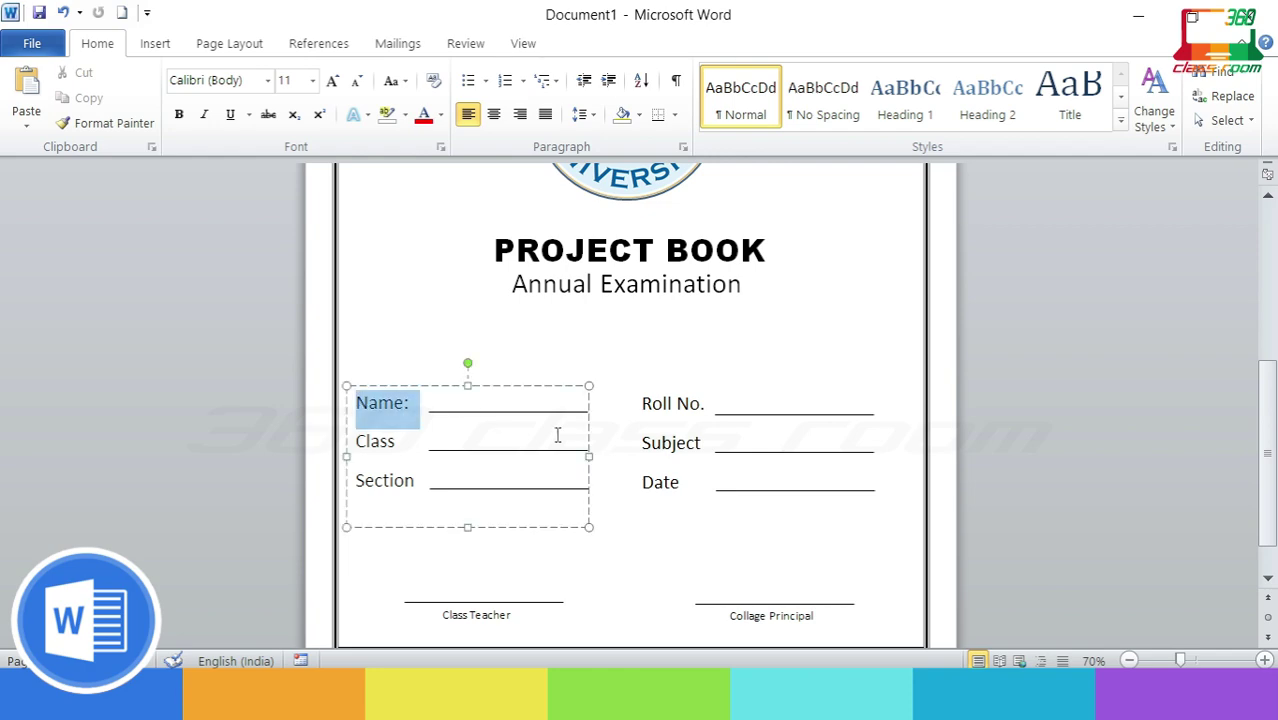
drag(530, 390, 534, 390)
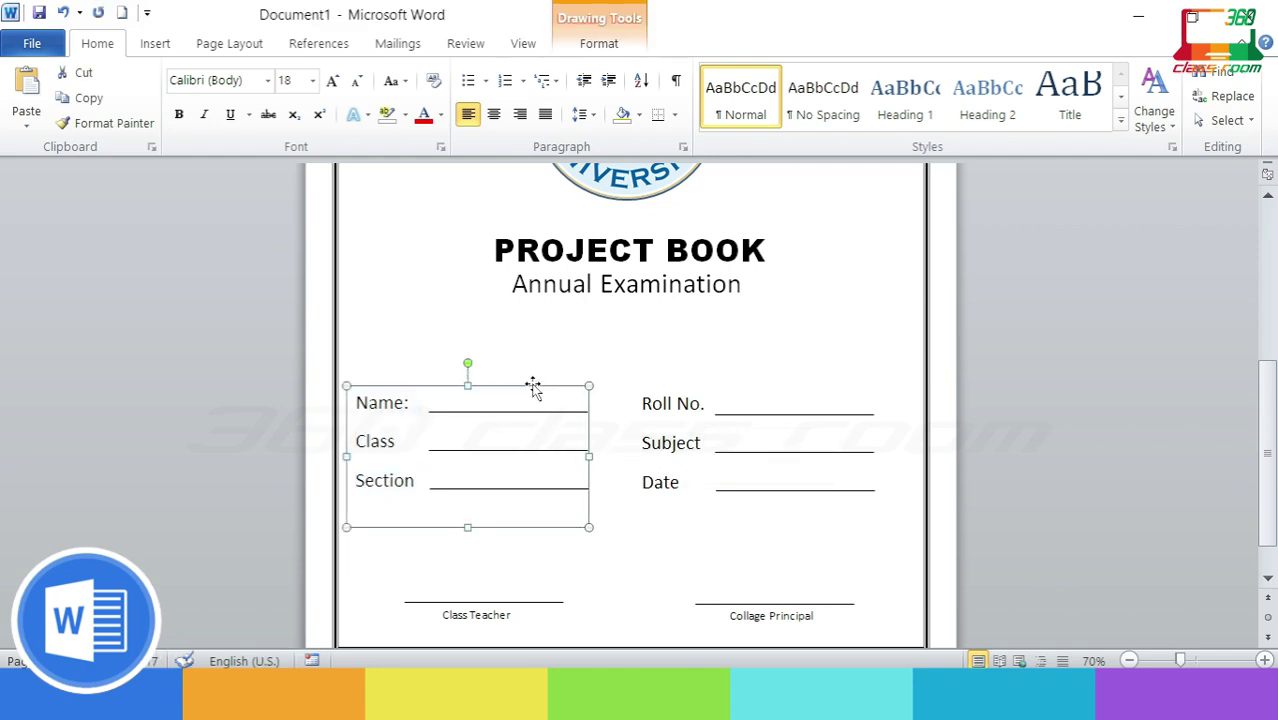
key(Right)
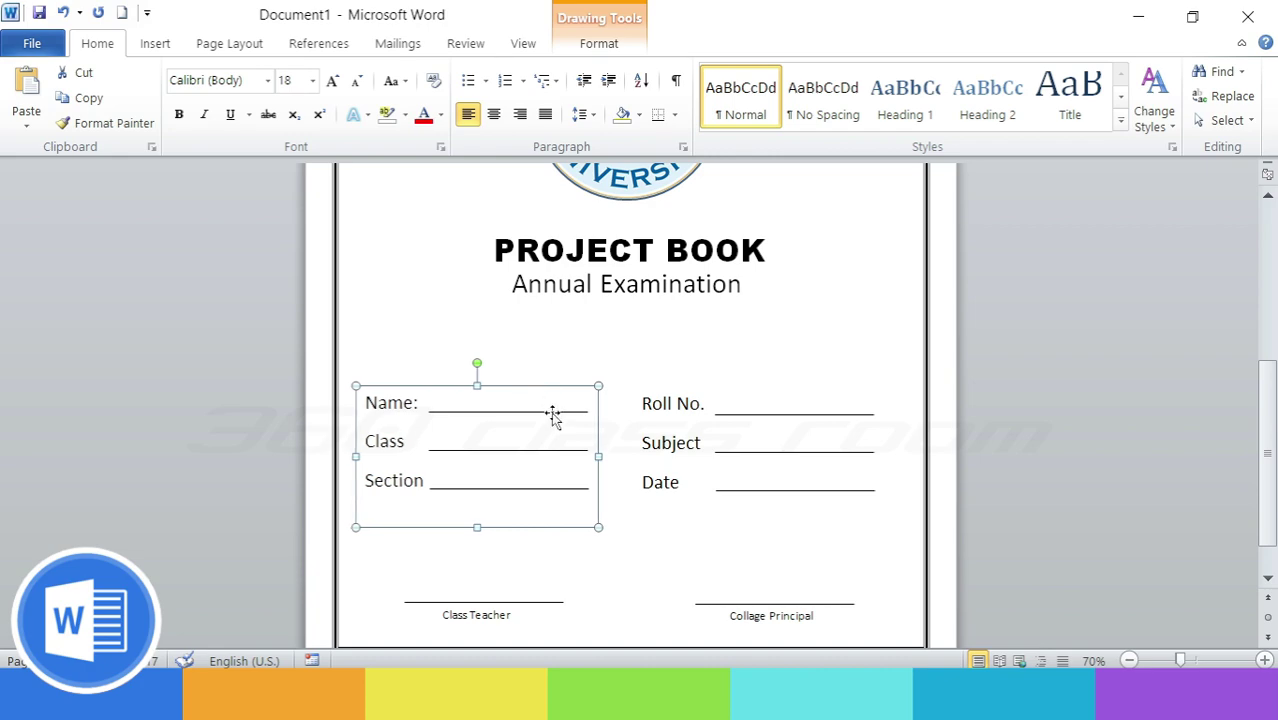
- Nudge the three Name, Class and Section answer lines right and up to match
click(551, 411)
shift+click(555, 449)
shift+click(563, 488)
key(Right)
key(Right)
key(Right)
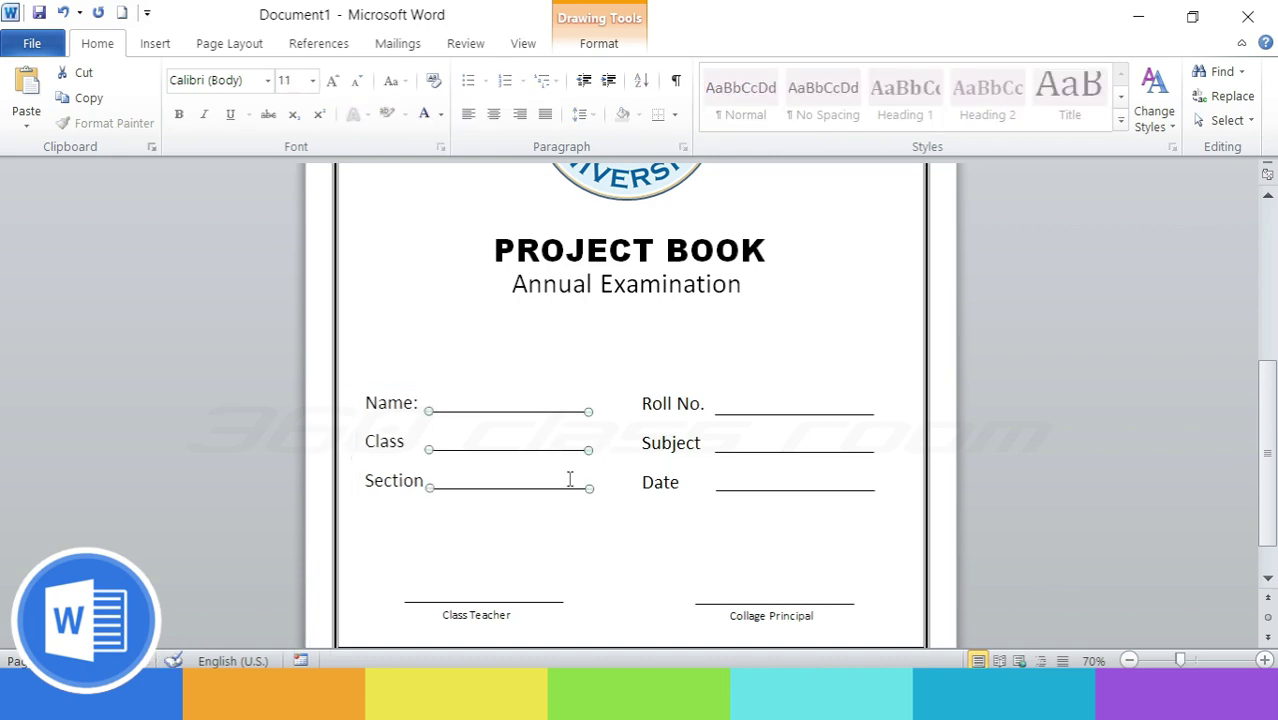
key(Right)
key(Right)
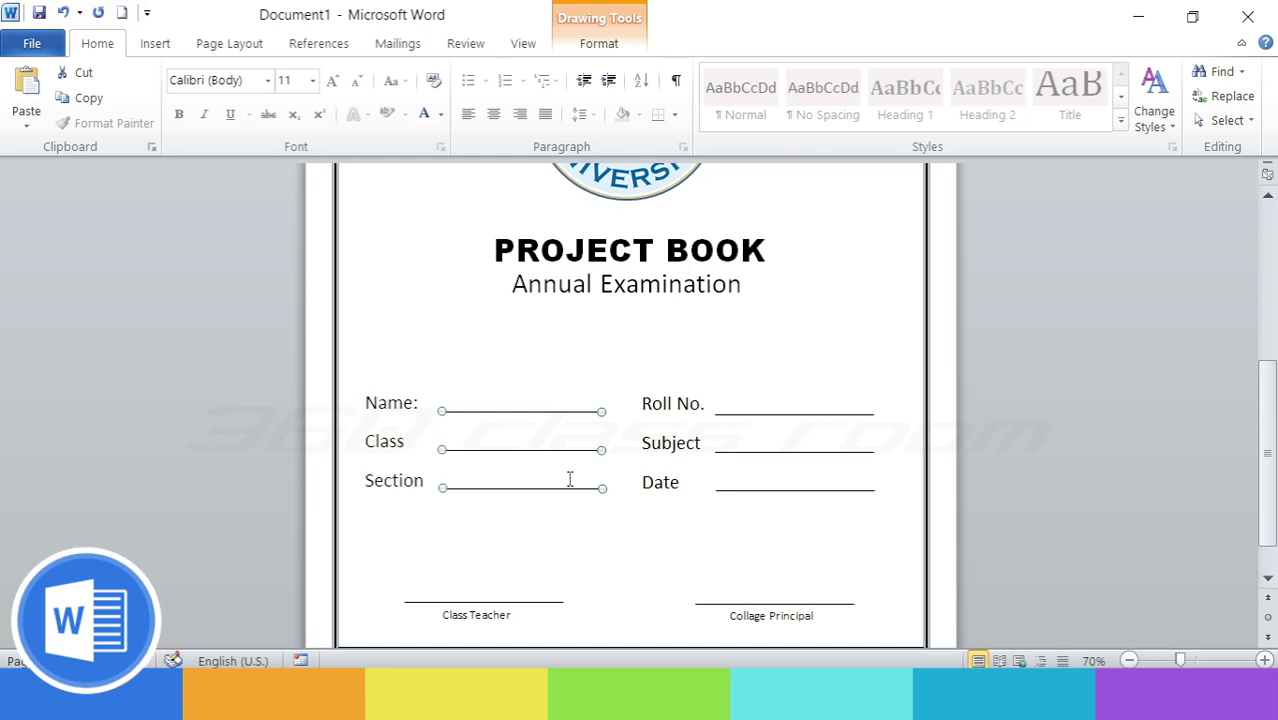
key(Up)
key(Up)
key(Up)
click(599, 468)
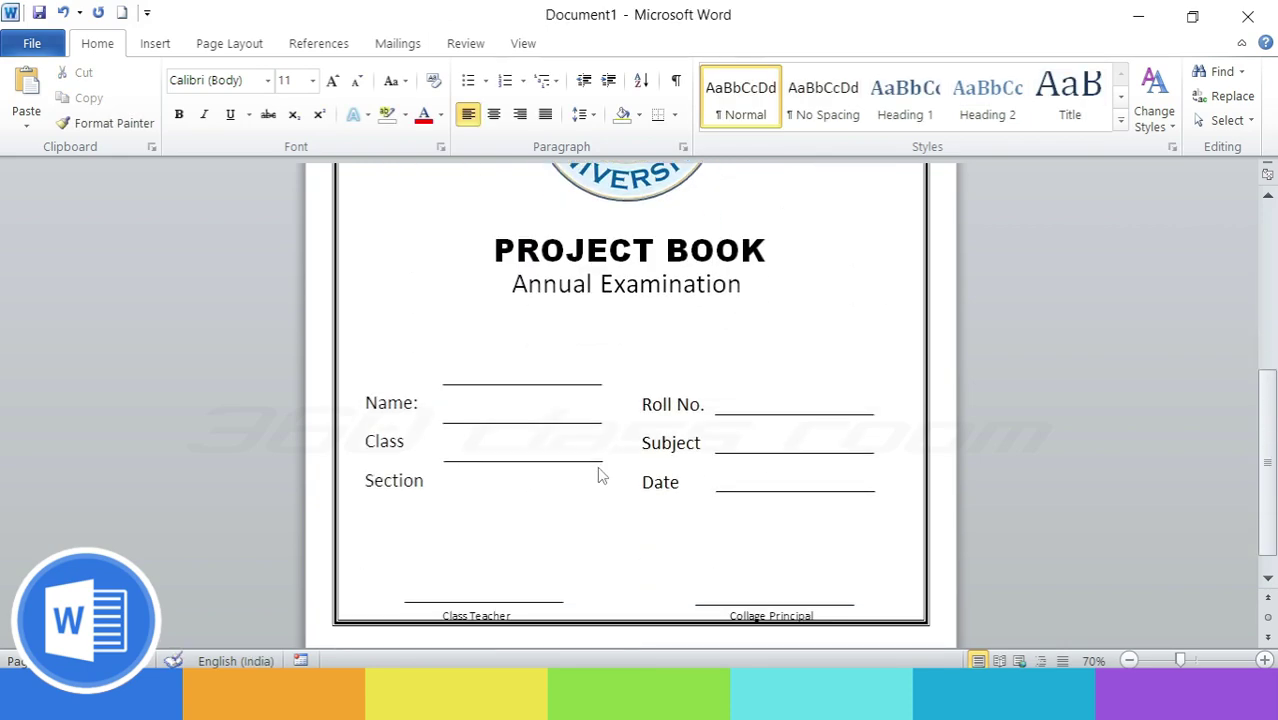
scroll(599, 476, up, 3)
scroll(602, 464, down, 3)
- Zoom around the cover page and collapse the ribbon with Minimize the Ribbon
ctrl+scroll(684, 508, down, 2)
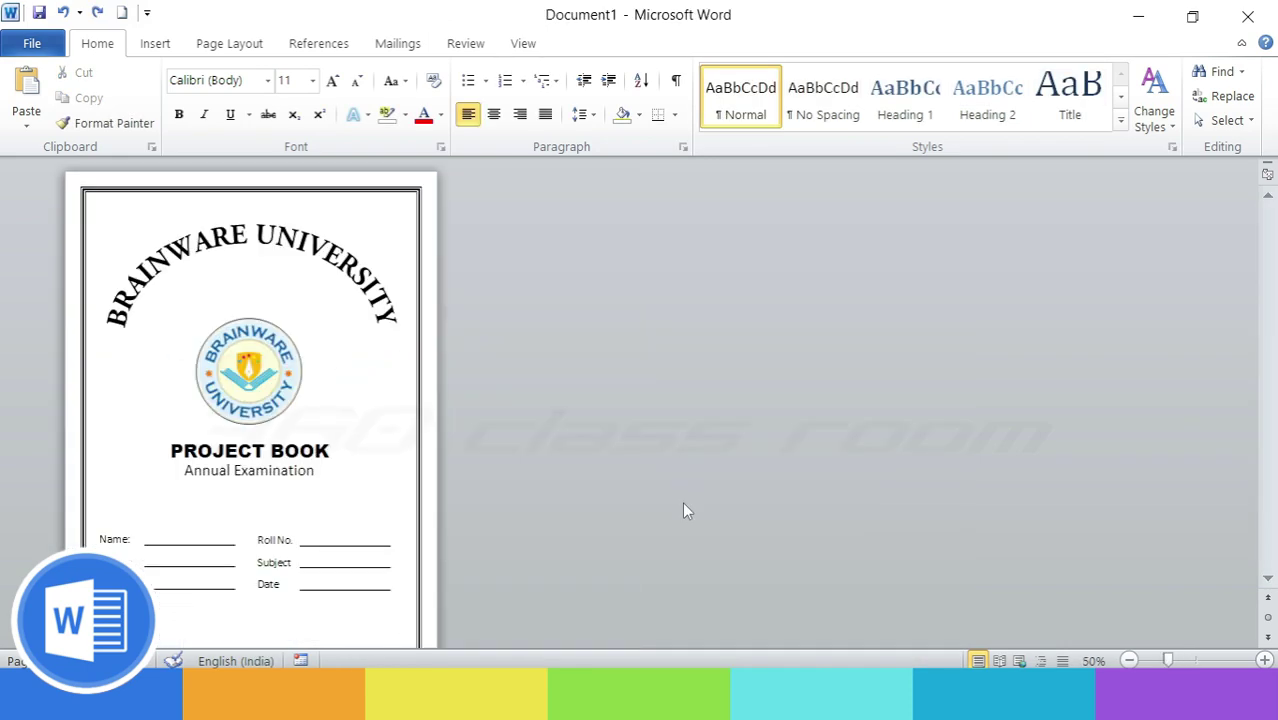
ctrl+scroll(683, 502, down, 2)
ctrl+scroll(556, 493, up, 1)
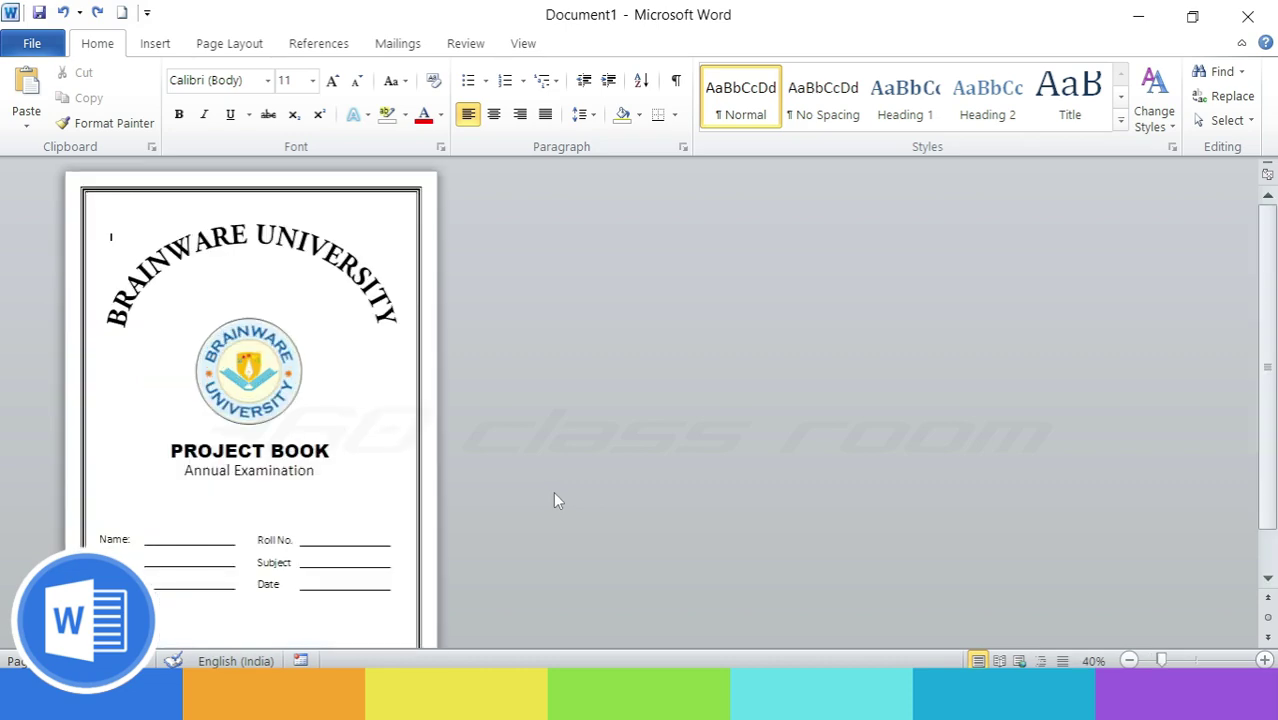
ctrl+scroll(553, 491, down, 1)
ctrl+scroll(553, 491, up, 1)
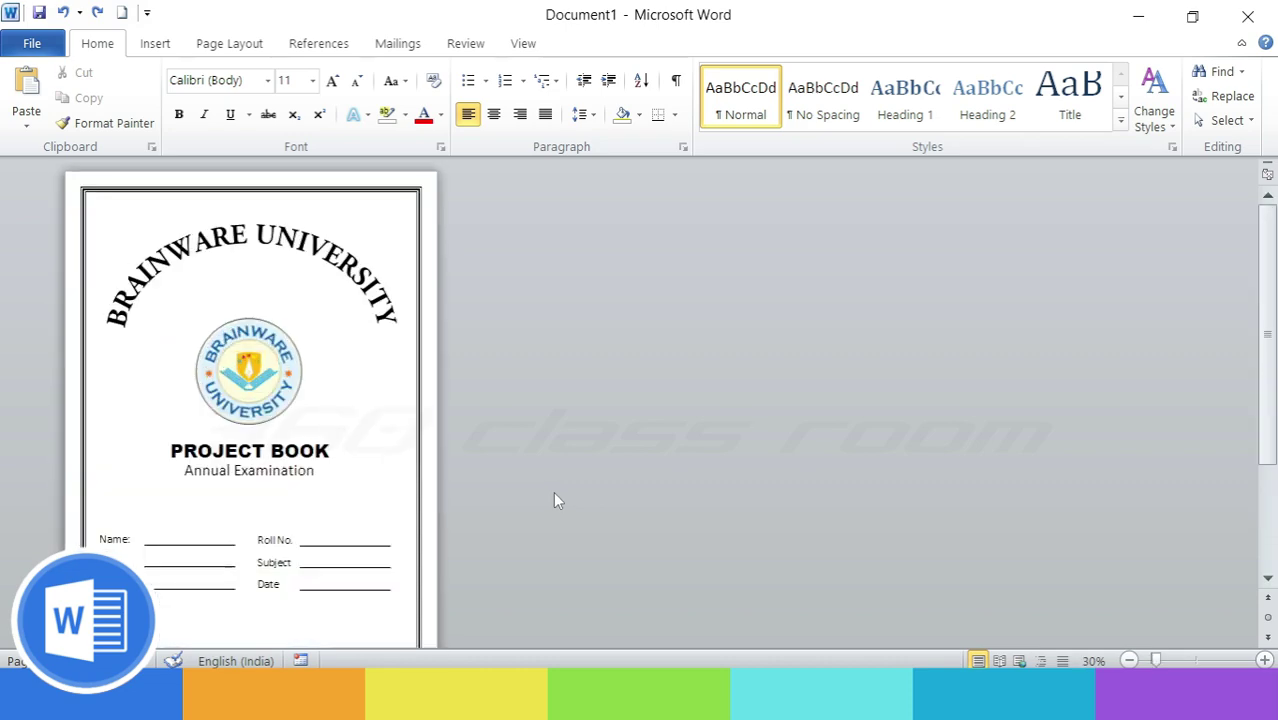
ctrl+scroll(553, 491, up, 3)
ctrl+scroll(553, 491, up, 1)
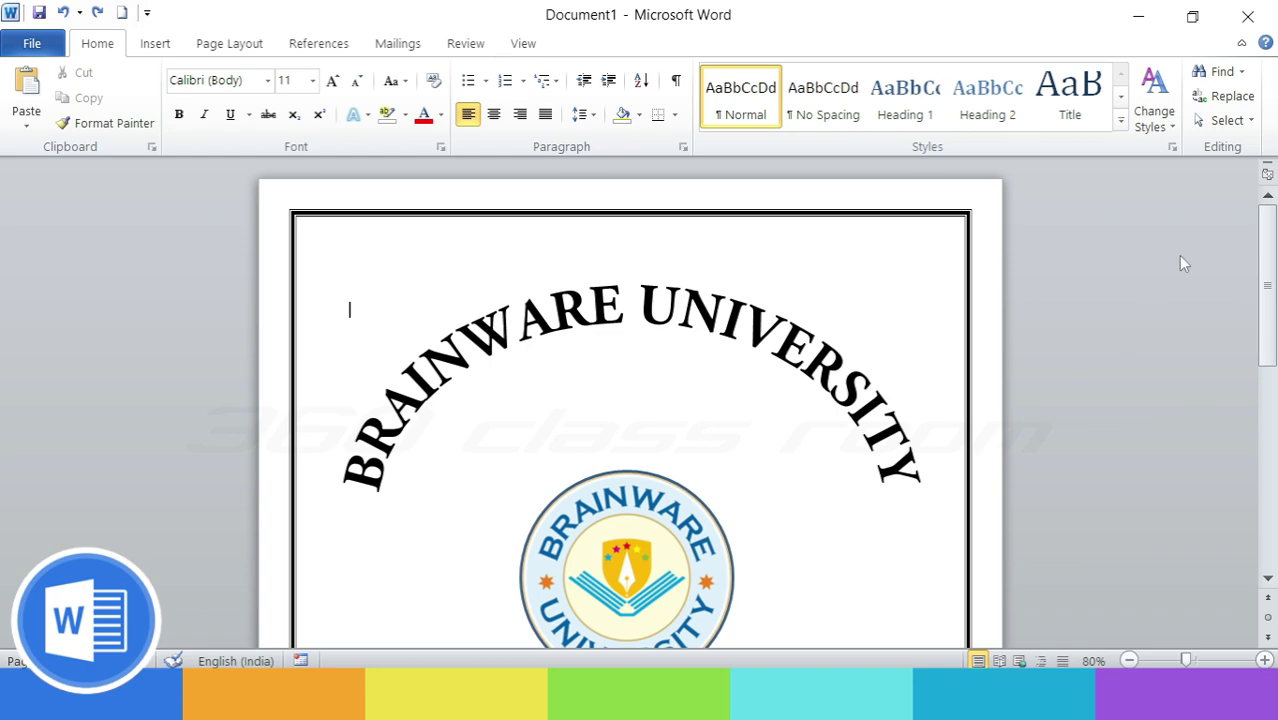
click(1241, 43)
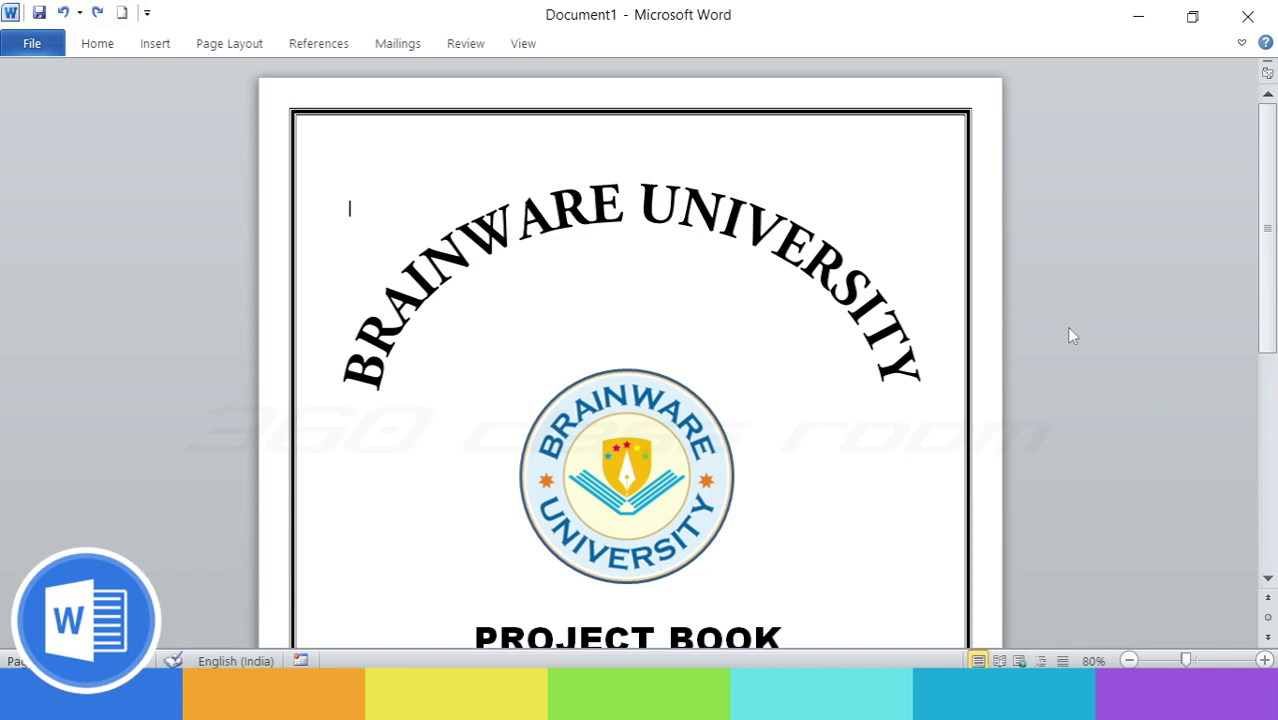
ctrl+scroll(1068, 336, down, 2)
ctrl+scroll(1068, 336, down, 2)
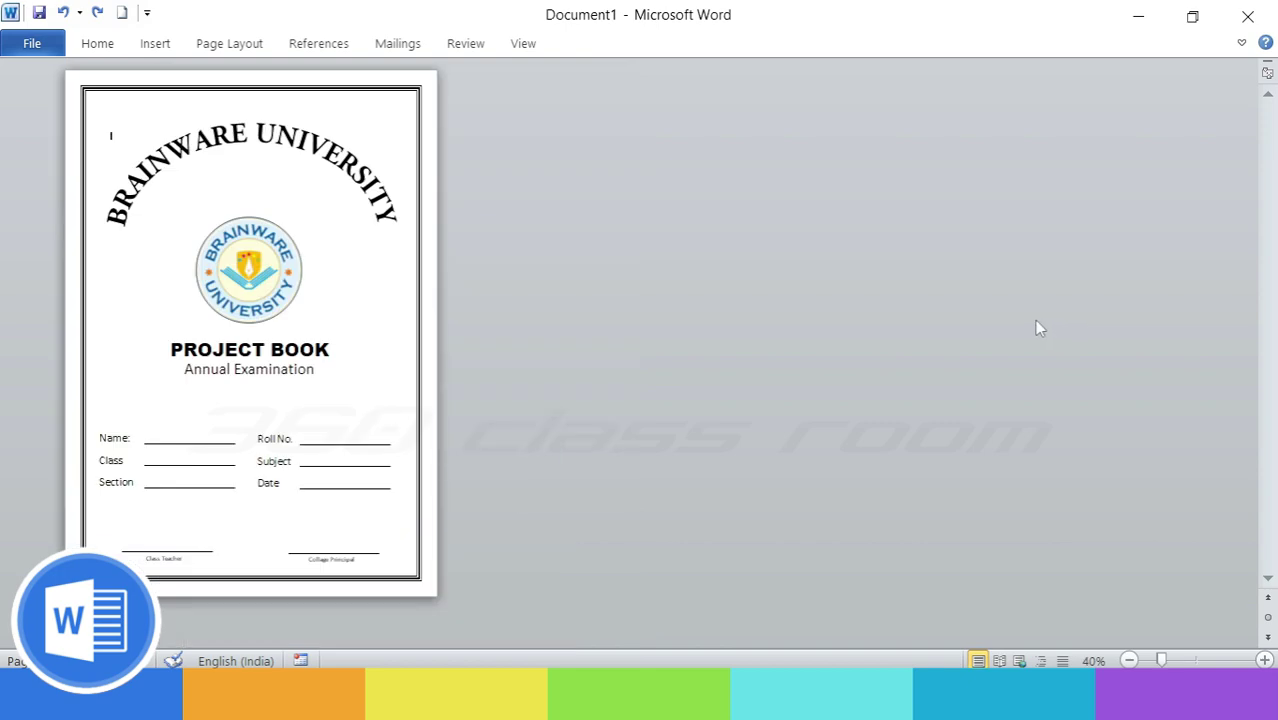
ctrl+scroll(1036, 328, up, 1)
ctrl+scroll(1036, 328, up, 1)
ctrl+scroll(1036, 328, up, 1)
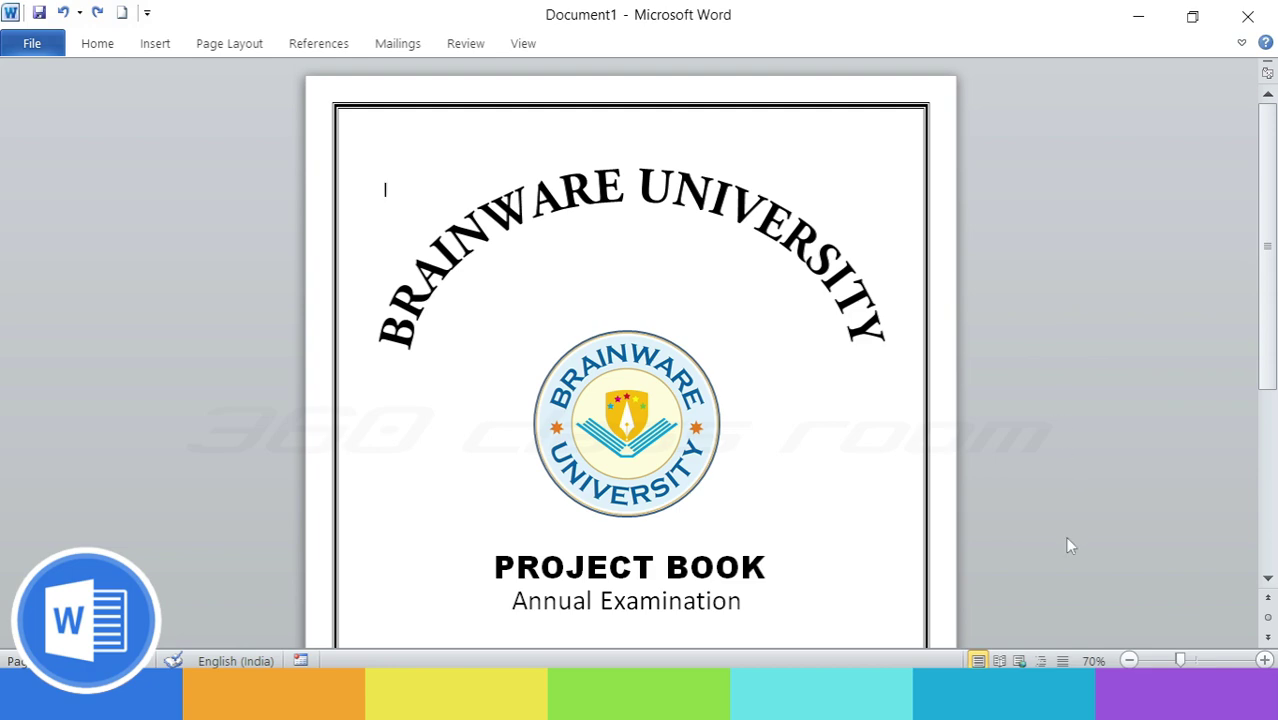
click(1019, 661)
click(999, 661)
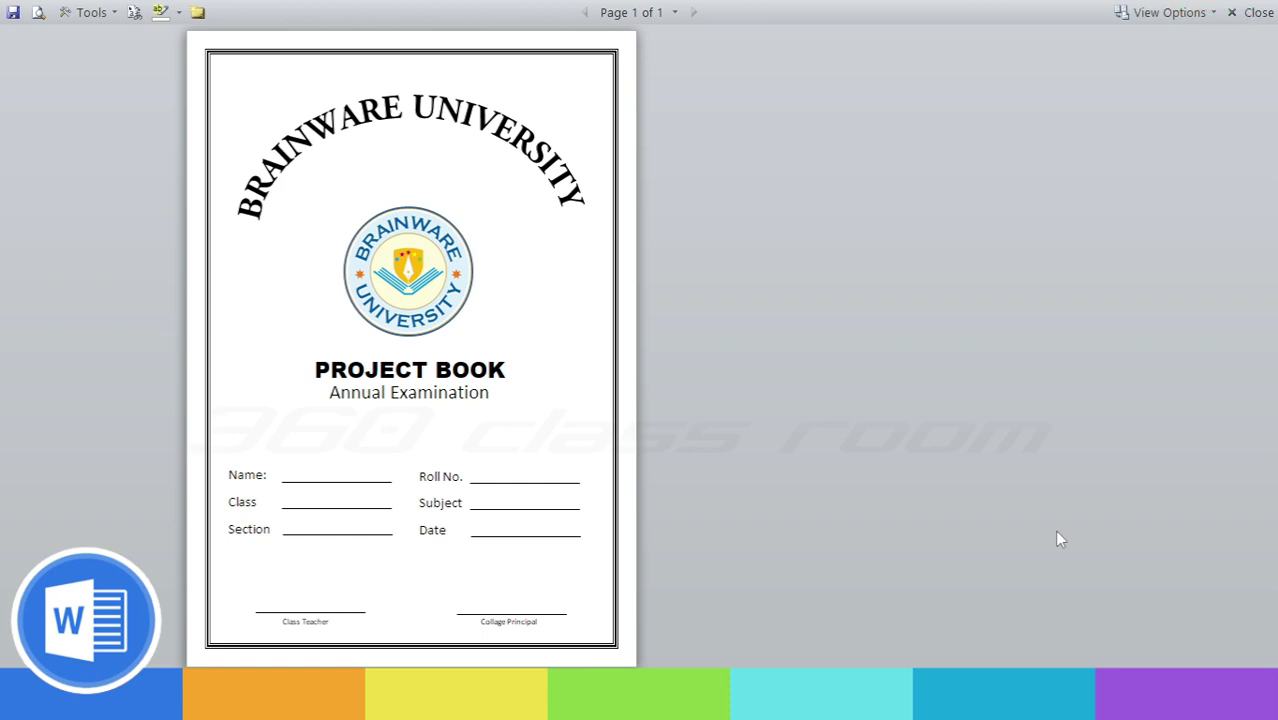
key(Escape)
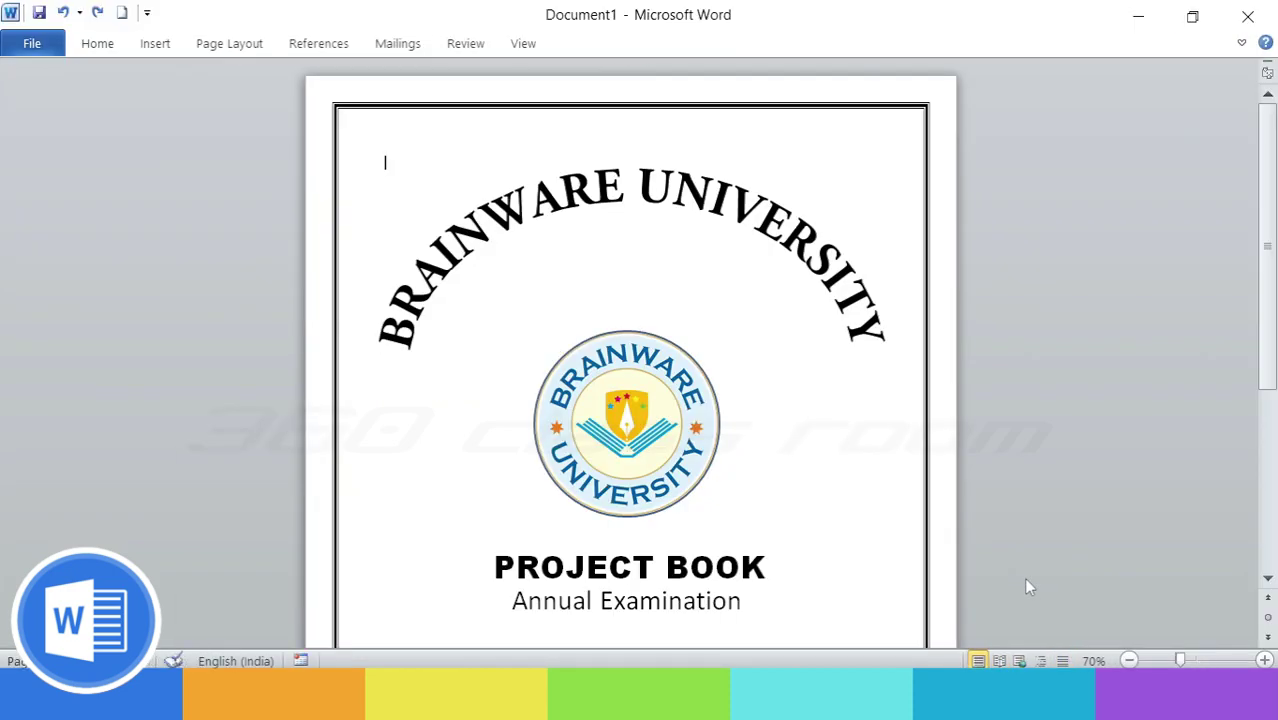
ctrl+scroll(1033, 529, down, 2)
ctrl+scroll(1034, 530, down, 1)
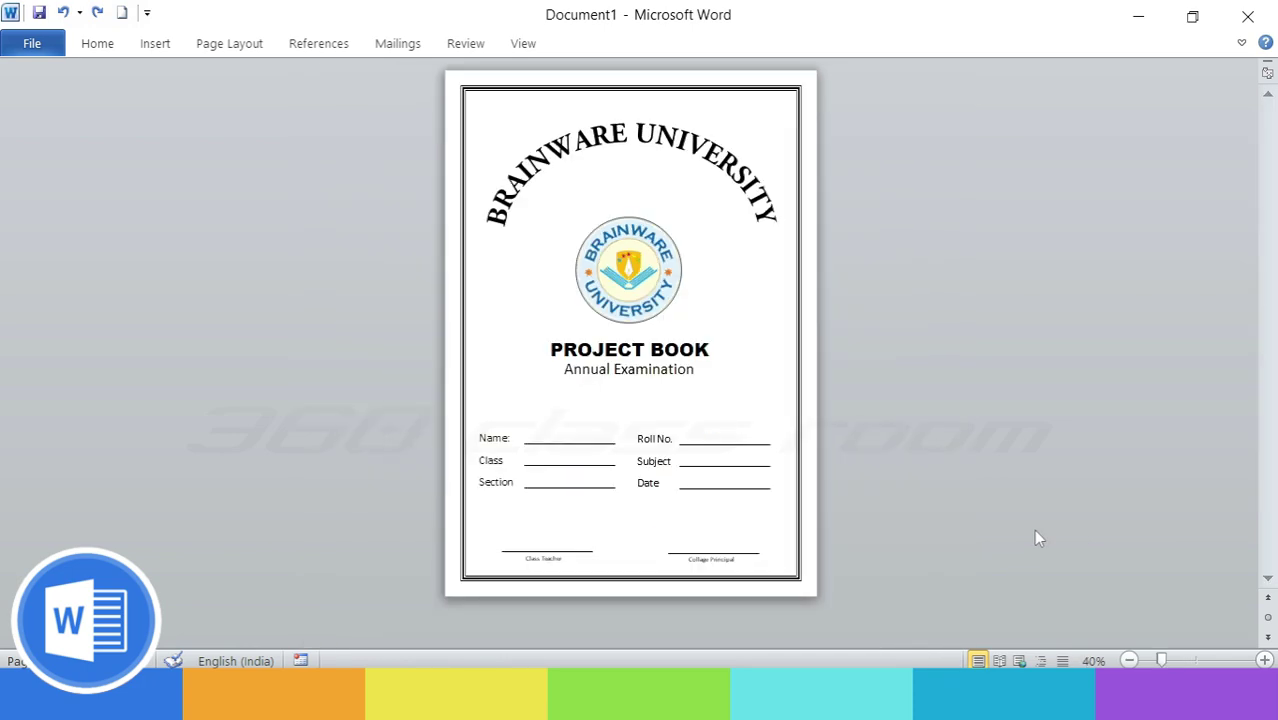
ctrl+scroll(1036, 538, up, 1)
ctrl+scroll(1036, 538, down, 1)
- Colour the arched university title text light blue
click(1242, 43)
click(792, 320)
drag(790, 320, 485, 232)
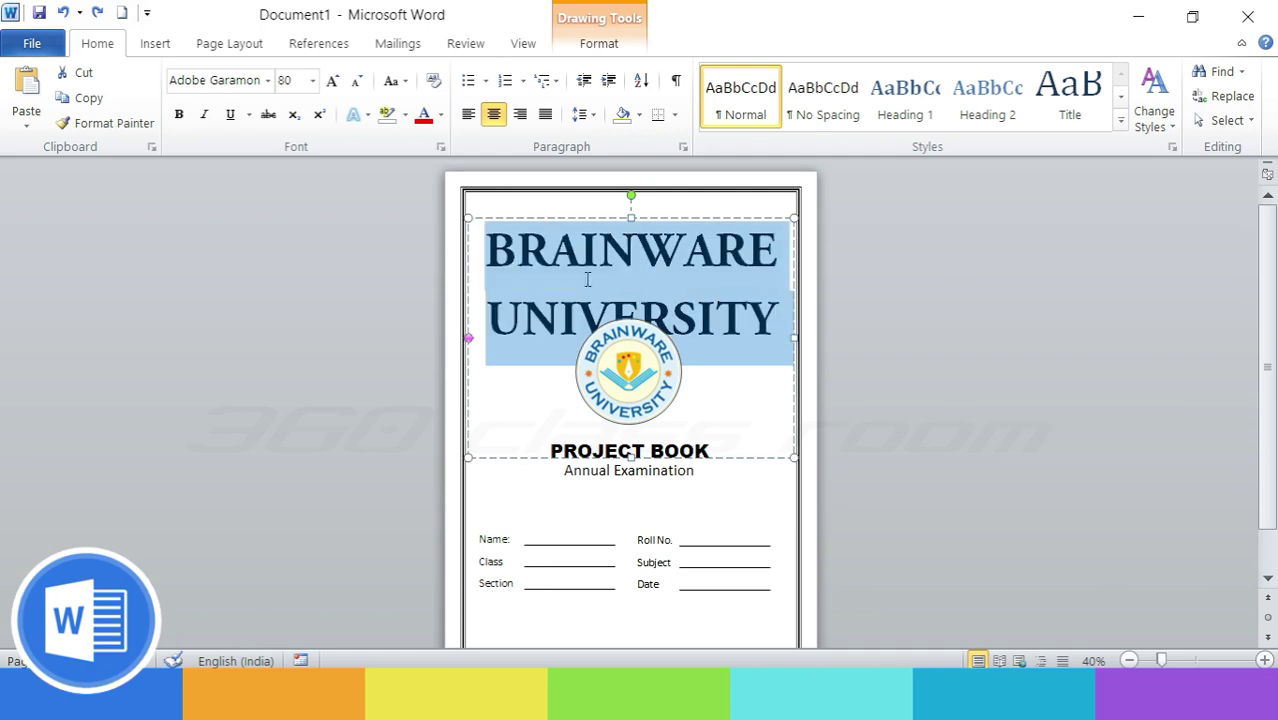
click(440, 114)
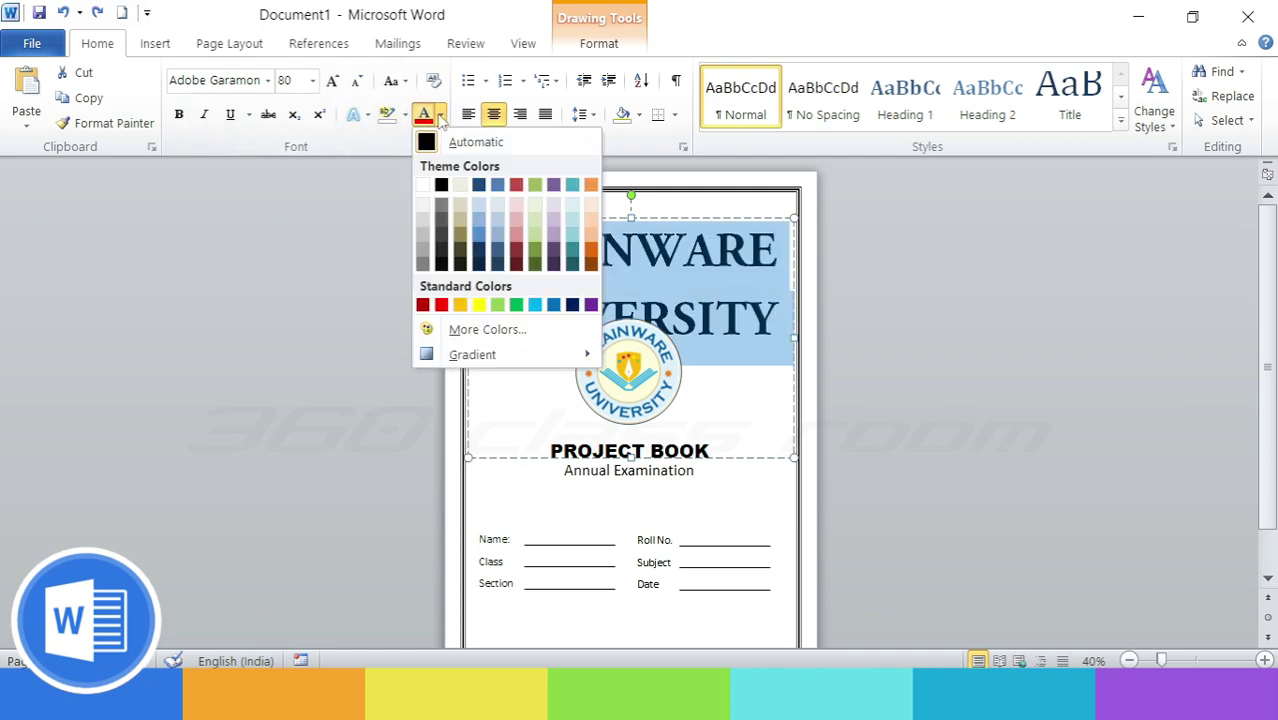
click(497, 233)
click(967, 379)
scroll(967, 378, down, 1)
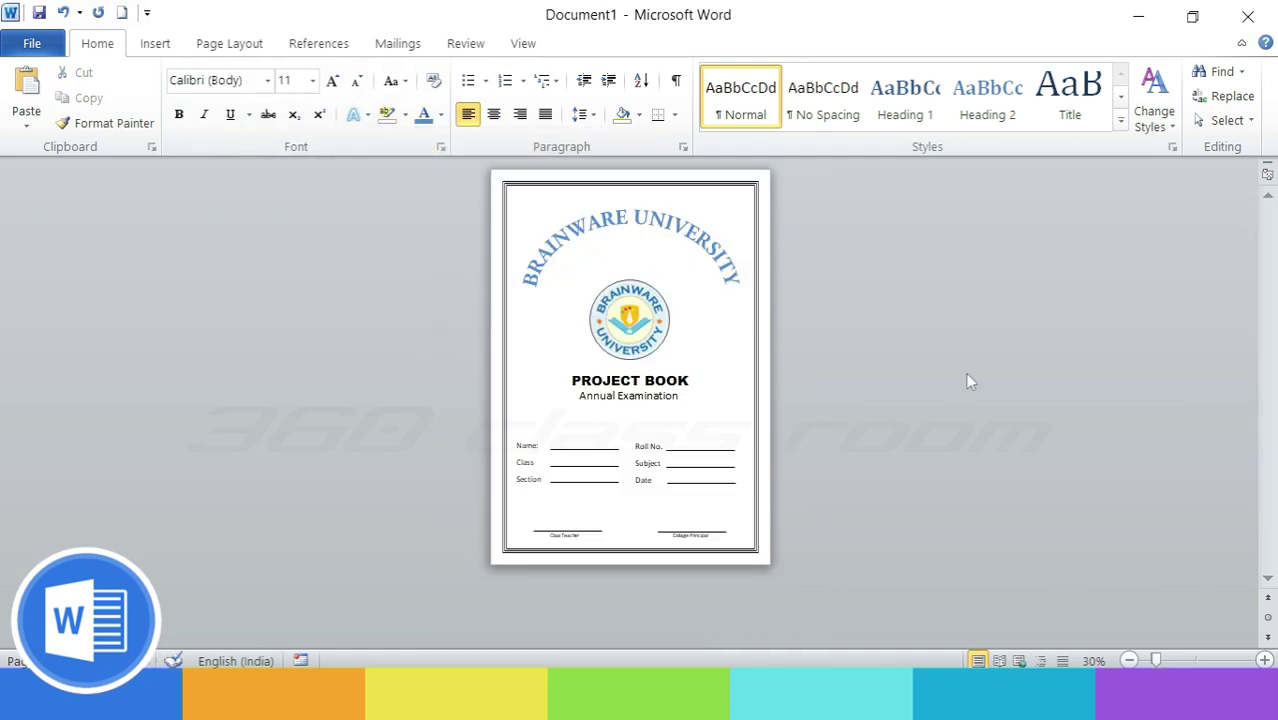
- Colour the PROJECT BOOK heading teal
click(678, 380)
drag(688, 381, 570, 381)
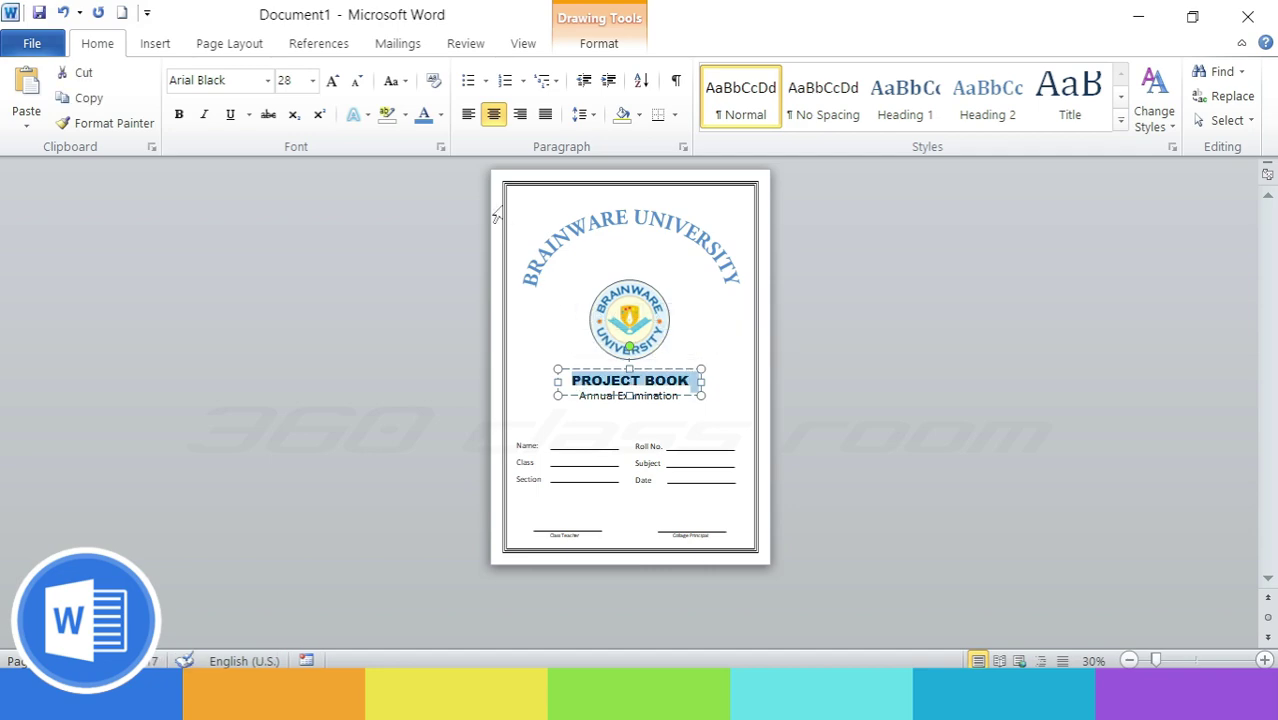
click(440, 114)
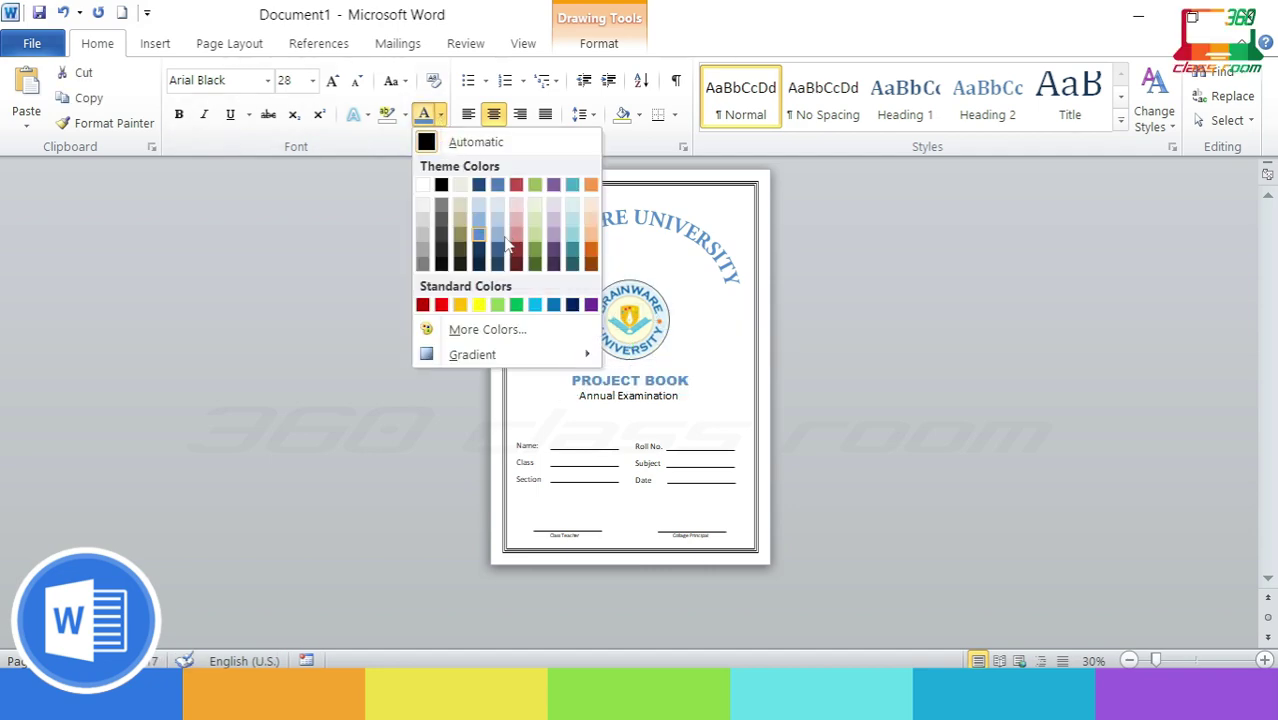
click(570, 258)
click(719, 396)
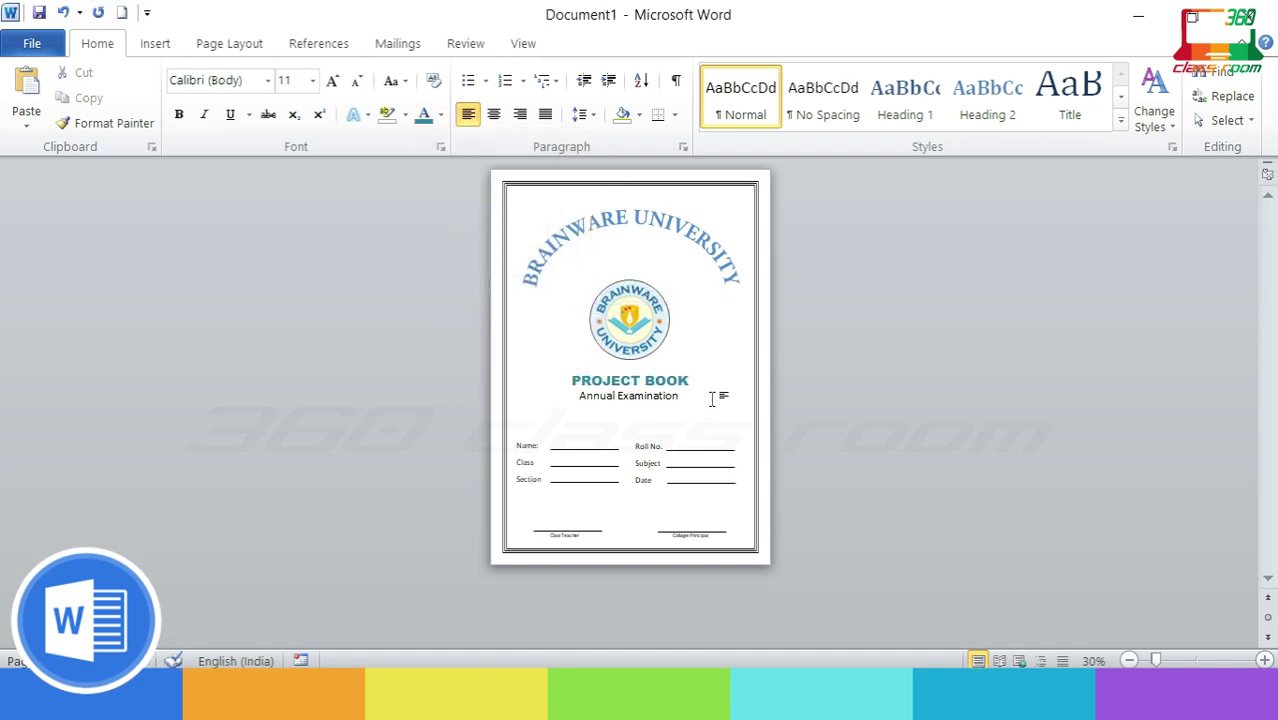
- Colour the Annual Examination line dark purple
drag(683, 396, 578, 396)
click(440, 114)
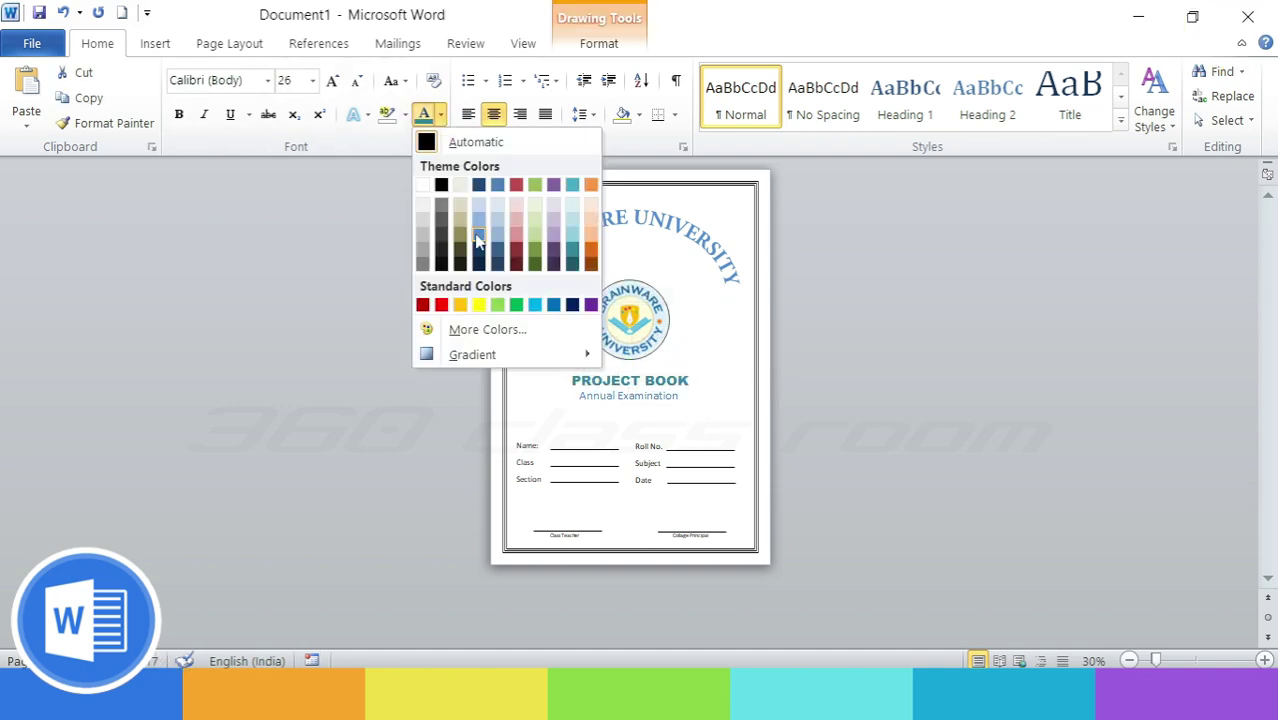
click(556, 258)
click(736, 394)
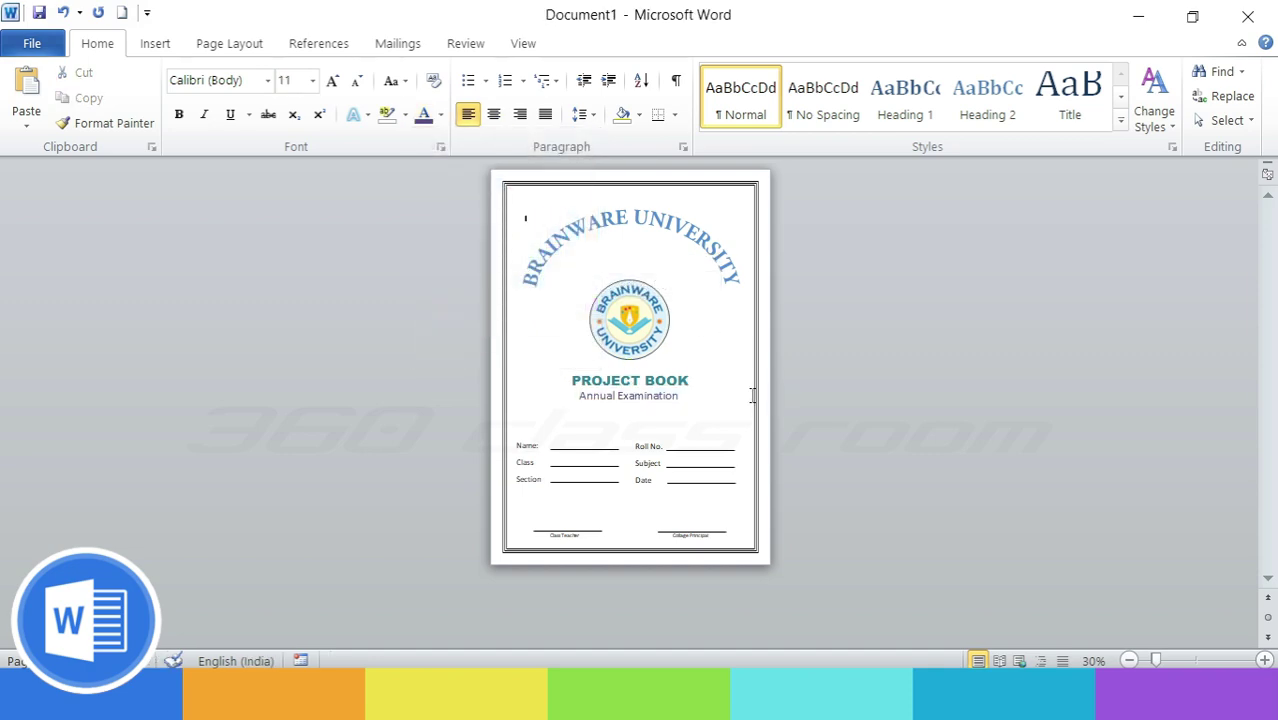
- Review the recoloured page and logo, then minimize the ribbon again
ctrl+scroll(752, 395, up, 2)
ctrl+scroll(752, 395, down, 1)
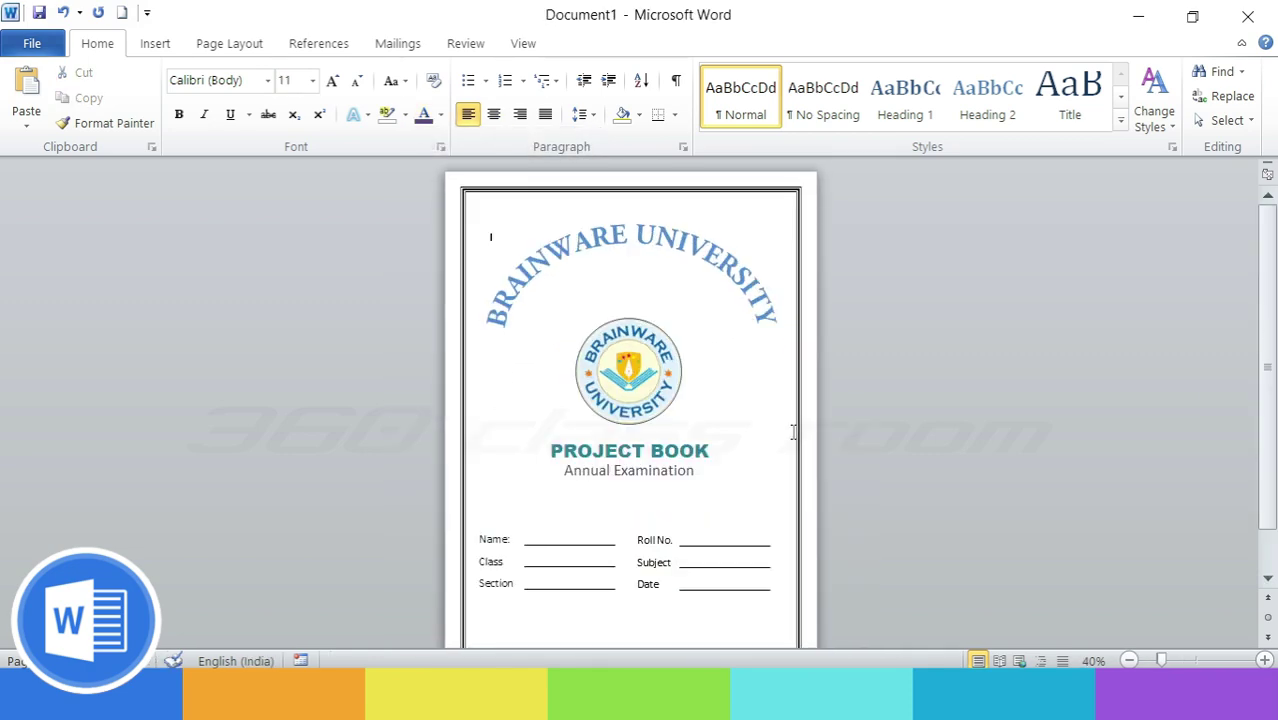
ctrl+scroll(987, 435, up, 1)
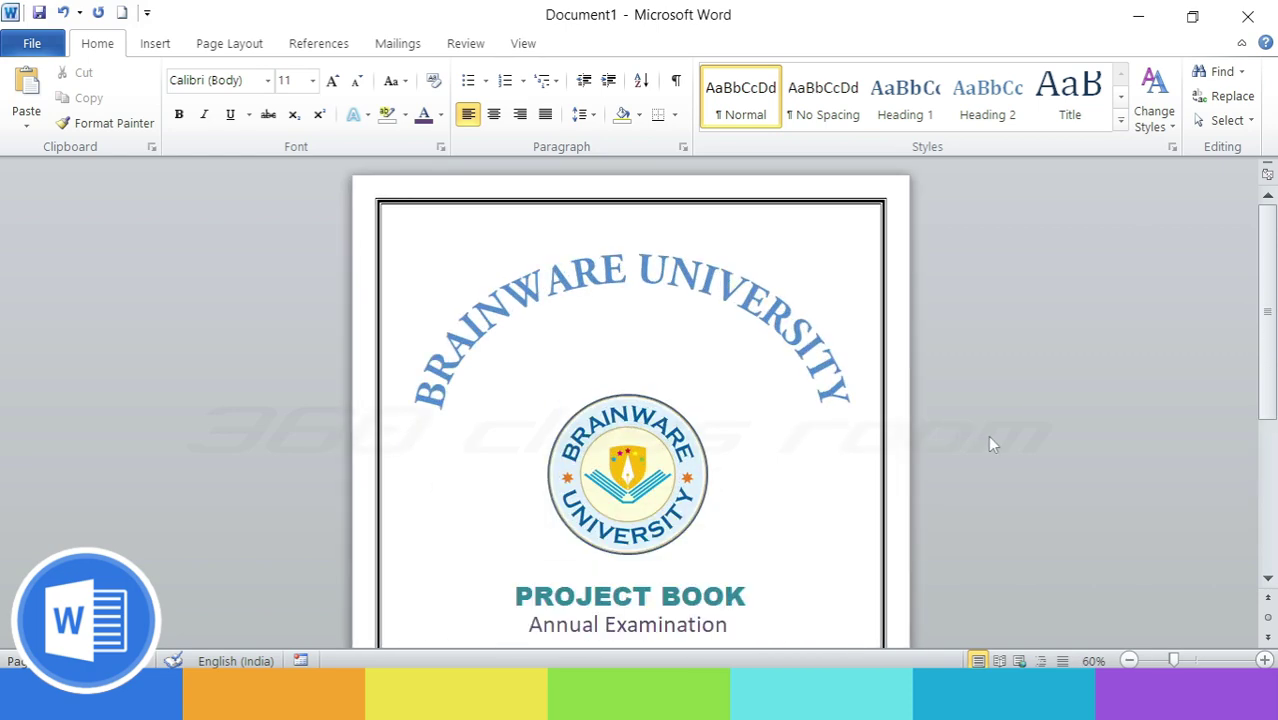
ctrl+scroll(987, 435, down, 1)
scroll(989, 444, down, 1)
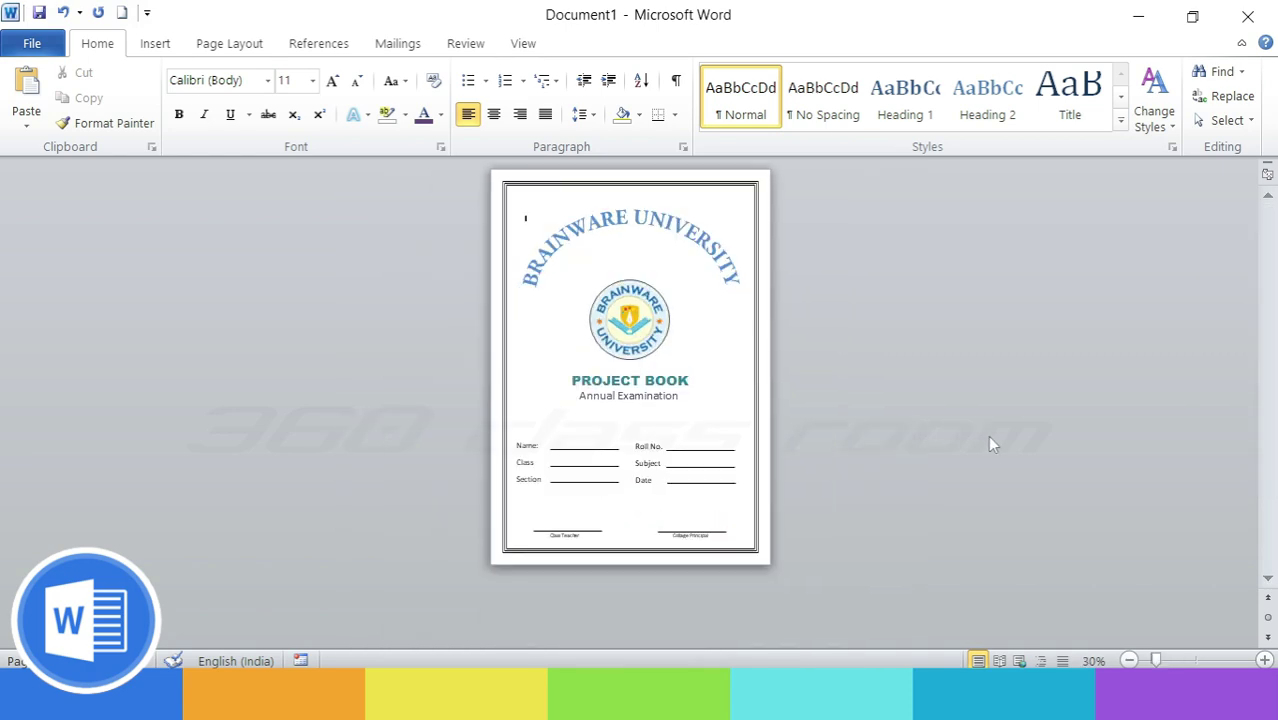
click(660, 312)
click(782, 354)
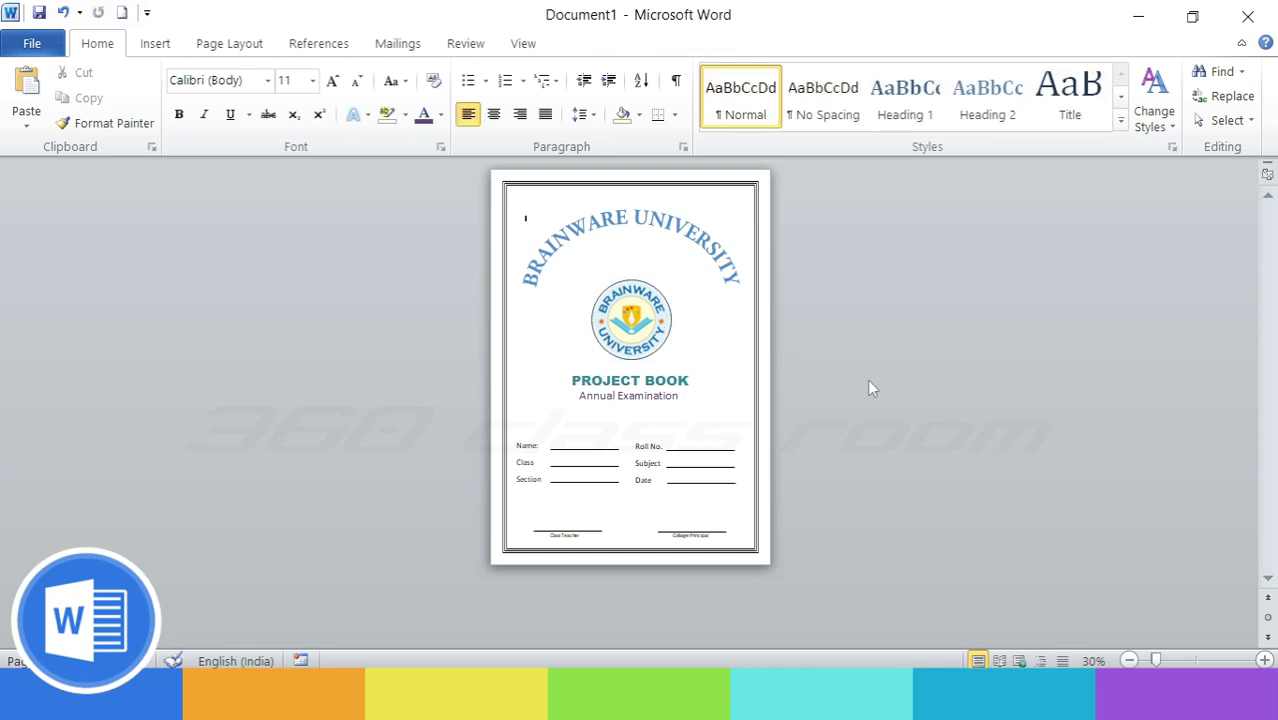
ctrl+scroll(868, 383, up, 1)
ctrl+scroll(868, 383, up, 1)
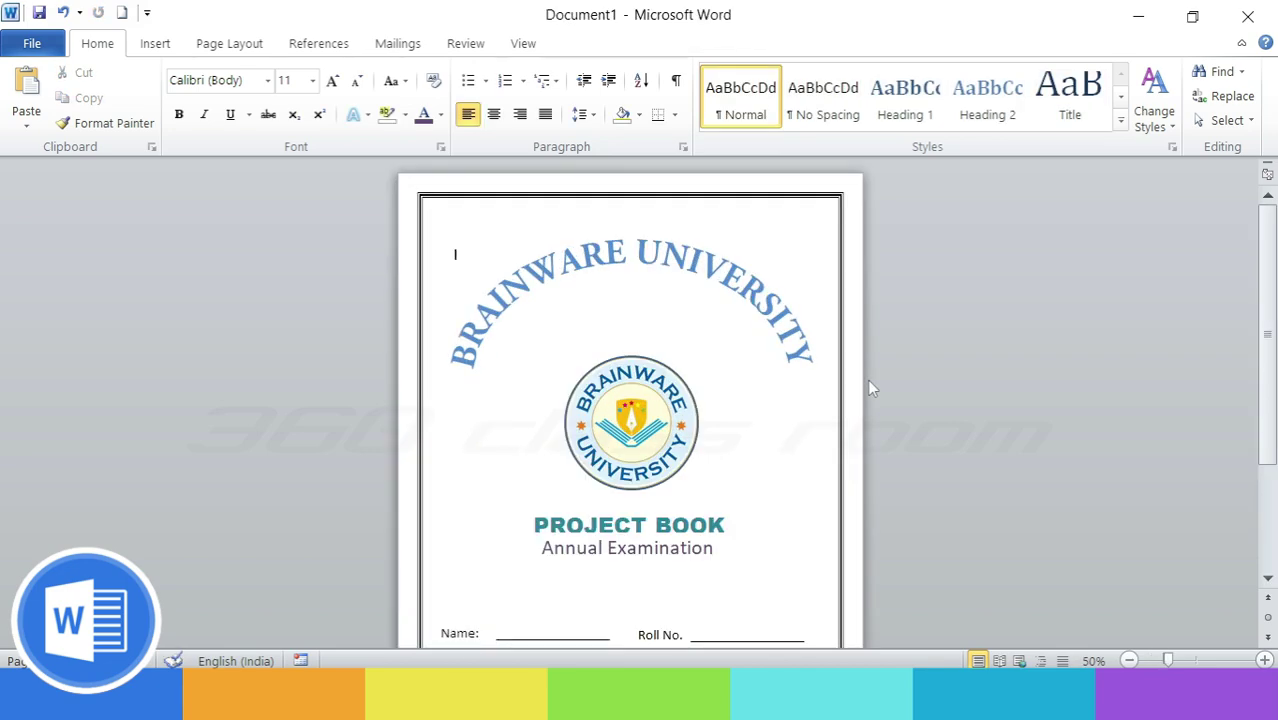
click(1241, 43)
ctrl+scroll(1088, 313, up, 1)
ctrl+scroll(1090, 313, up, 1)
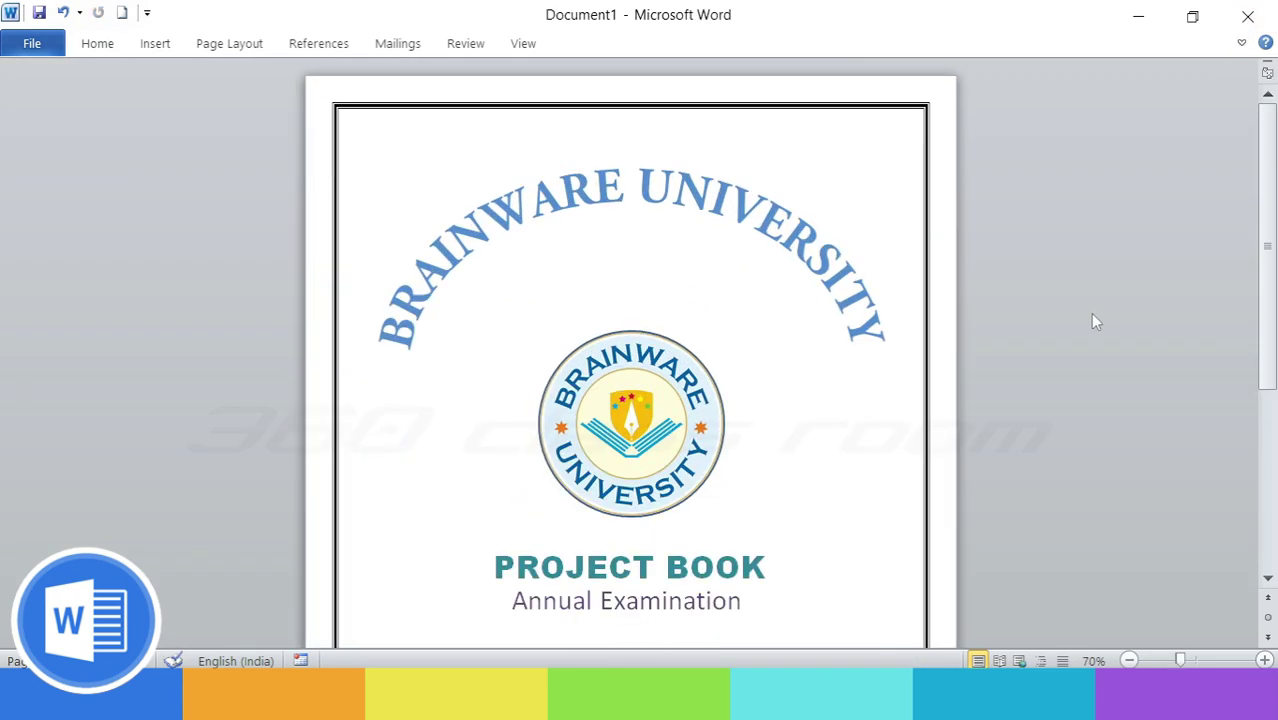
ctrl+scroll(1092, 318, down, 2)
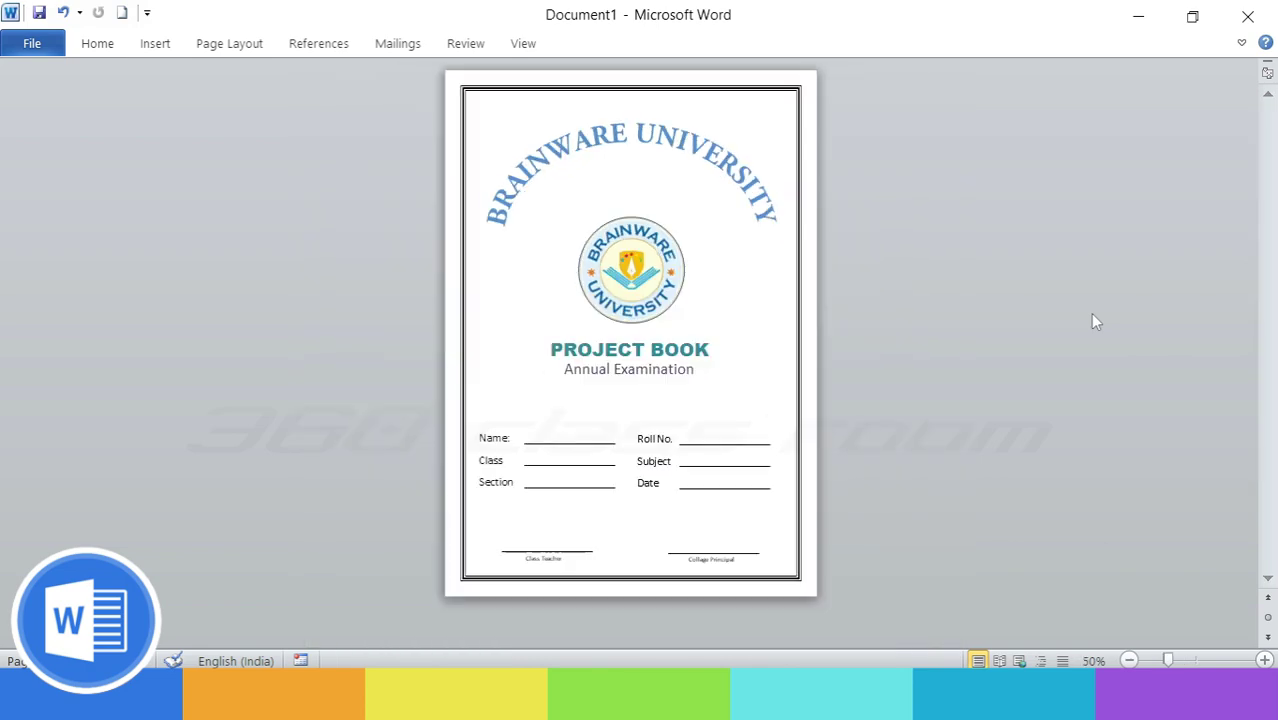
ctrl+scroll(1092, 320, up, 1)
ctrl+scroll(1092, 320, down, 2)
- Save the cover page via Save As with the file name 'BRAINWARE UNIVERSITY'
triple_click(722, 178)
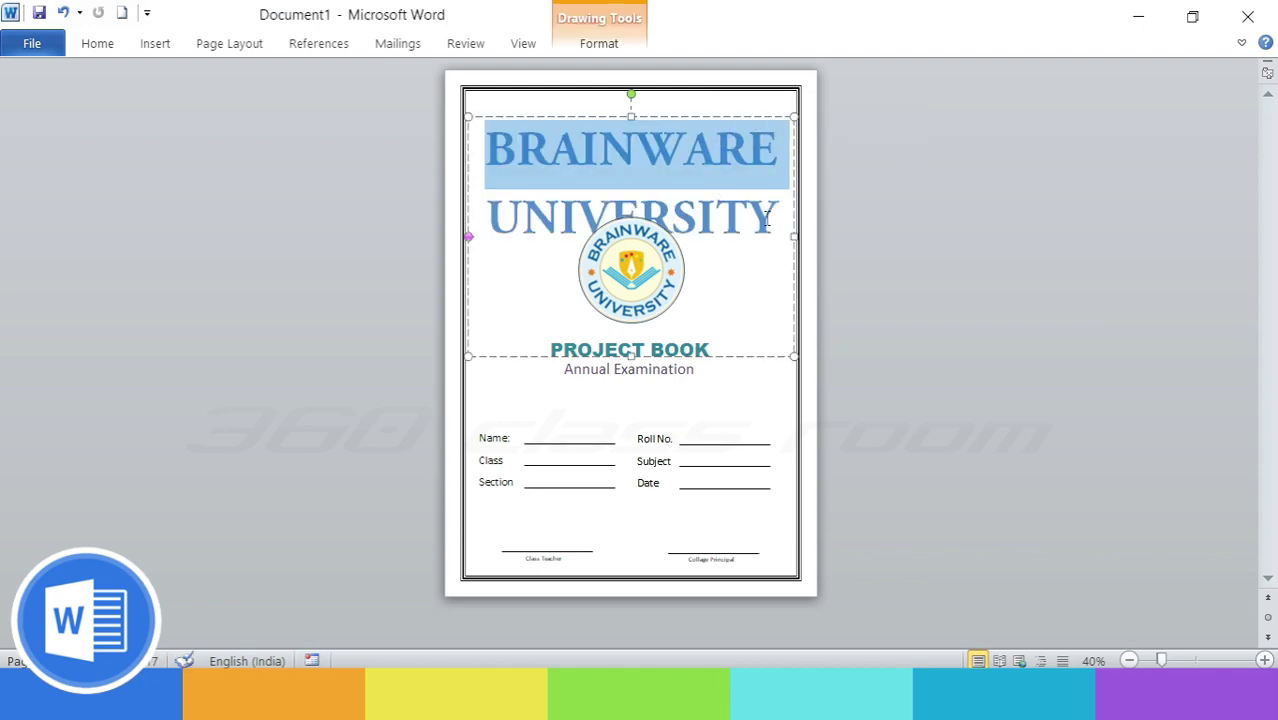
click(818, 231)
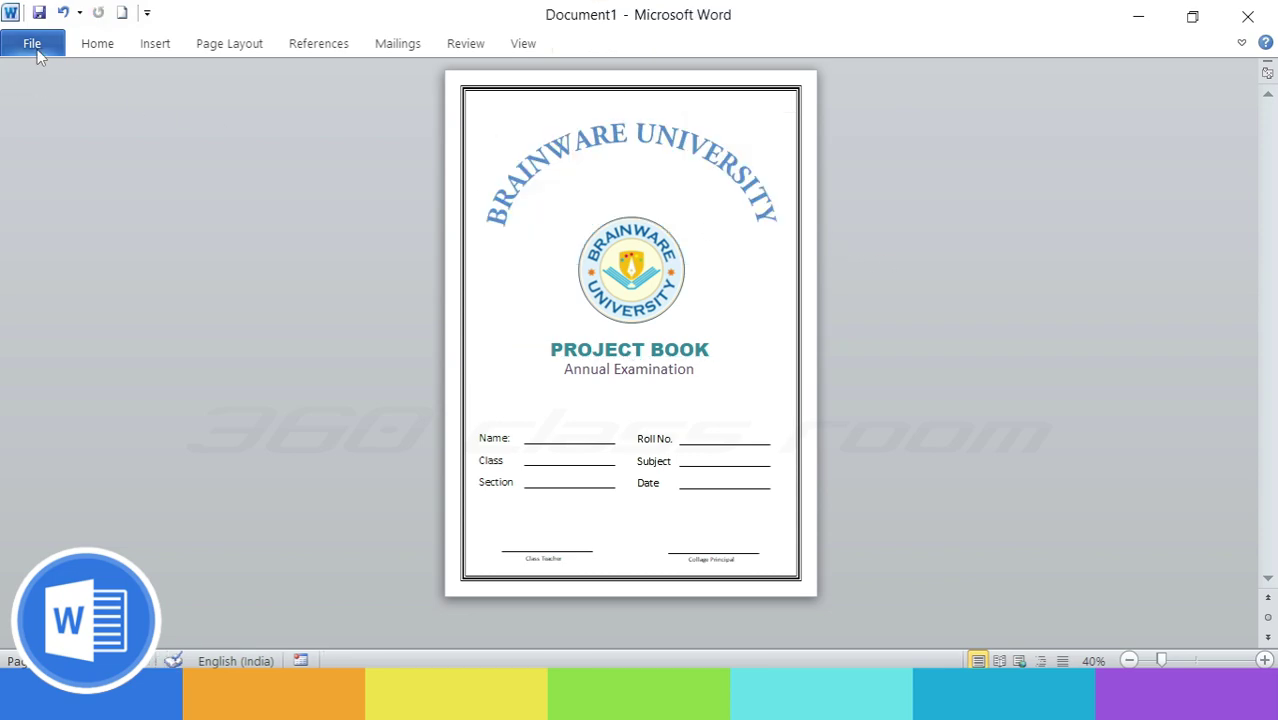
click(35, 46)
click(91, 111)
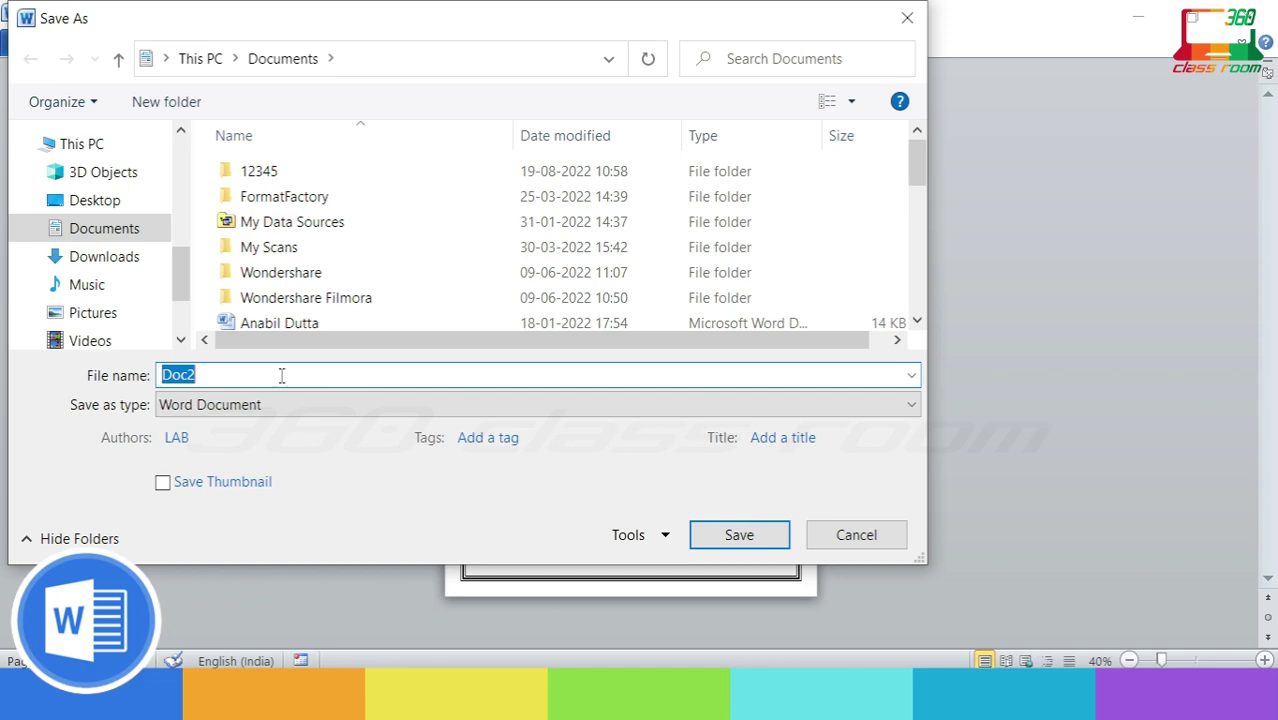
text(BRAINWARE UNIVERSITY)
click(740, 536)
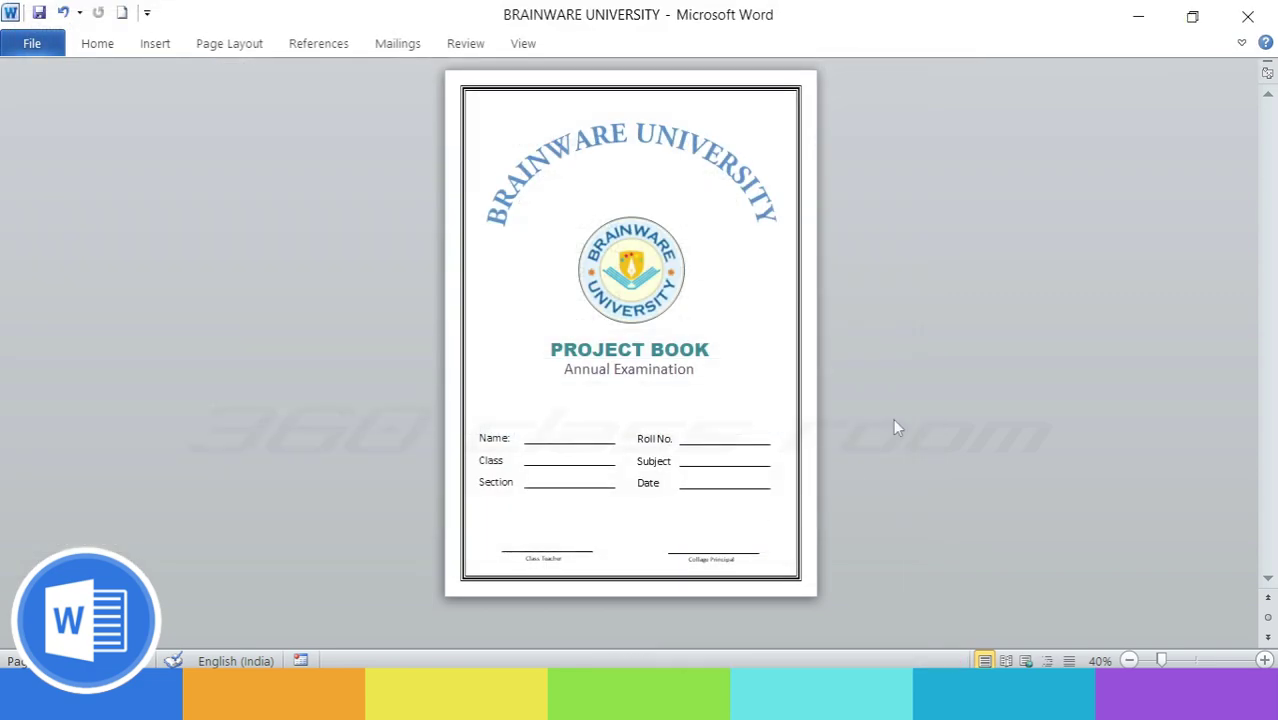